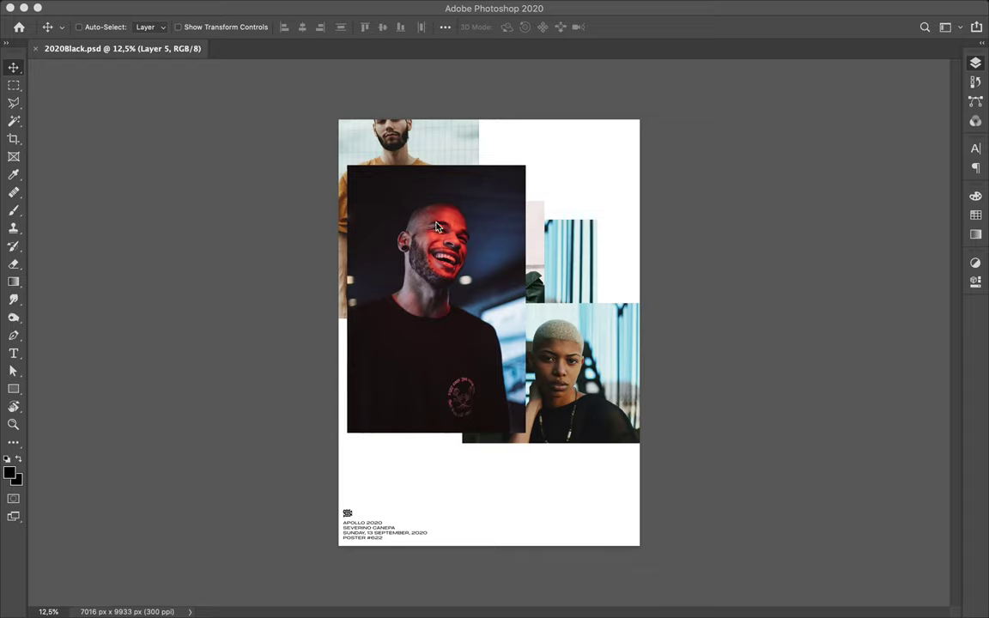
Move the laughing man's photo lower right and desaturate the photos with Hue/Saturation -100
left_click_drag(436, 226, 483, 295)
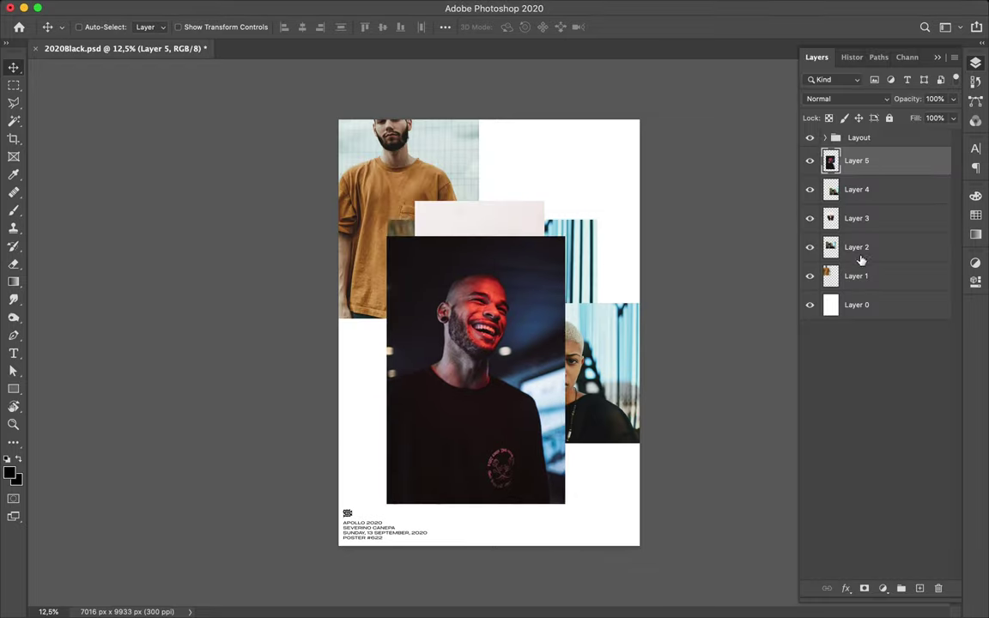
left_click(883, 588)
left_click(858, 461)
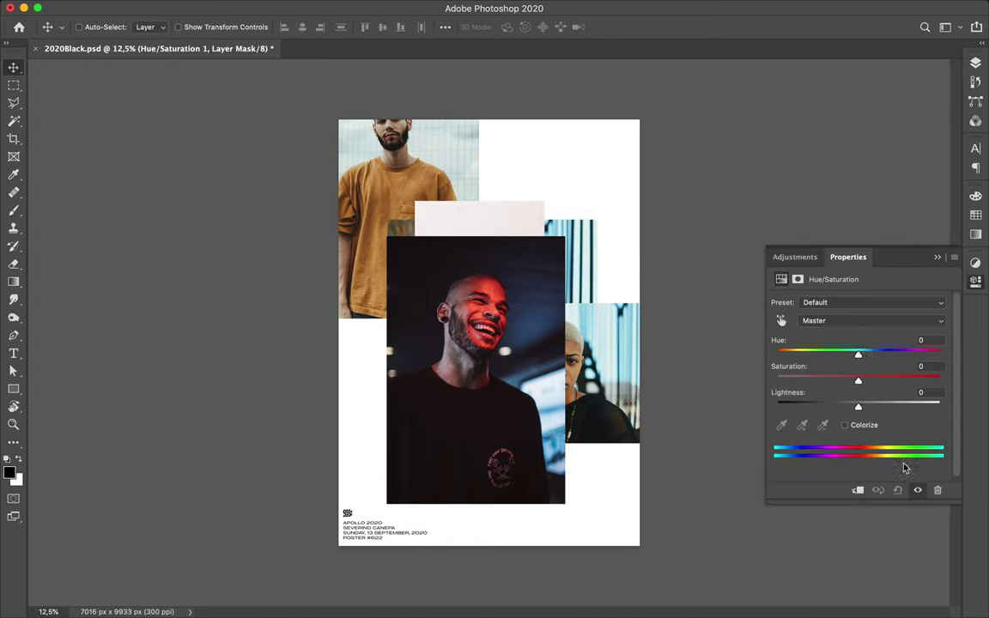
left_click_drag(858, 381, 776, 380)
Reposition the top-left and laughing man's photos, then preview a 21-column, 27-row guide layout
left_click_drag(435, 168, 469, 207)
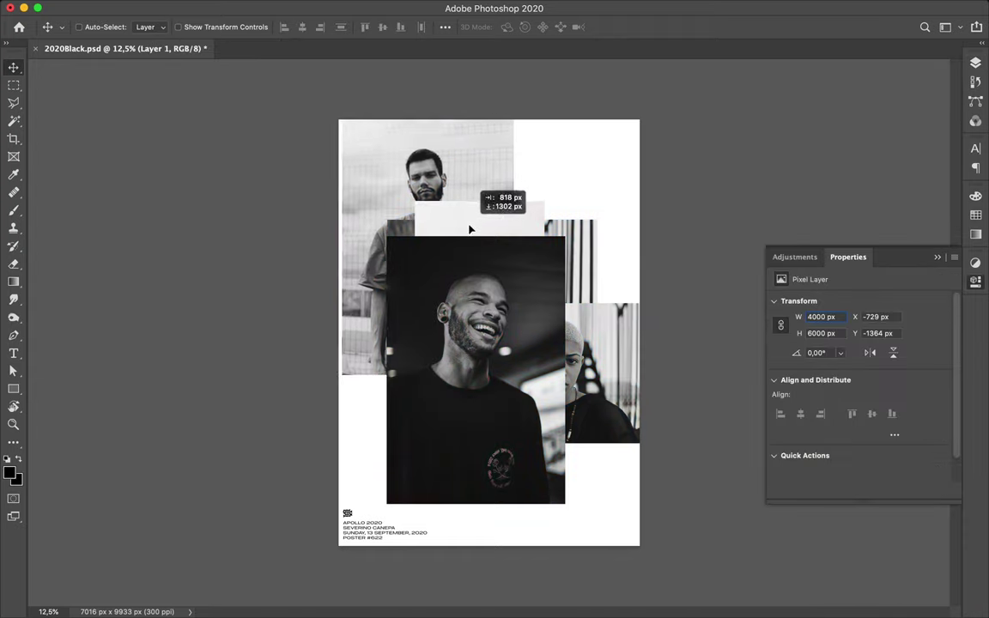
left_click_drag(469, 254, 538, 261)
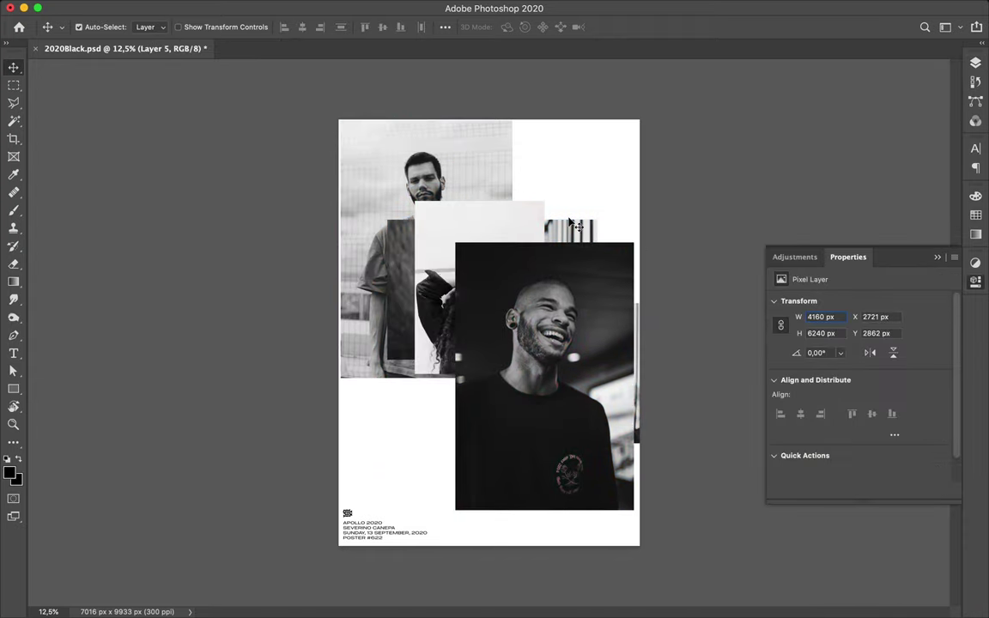
left_click(379, 7)
left_click(412, 426)
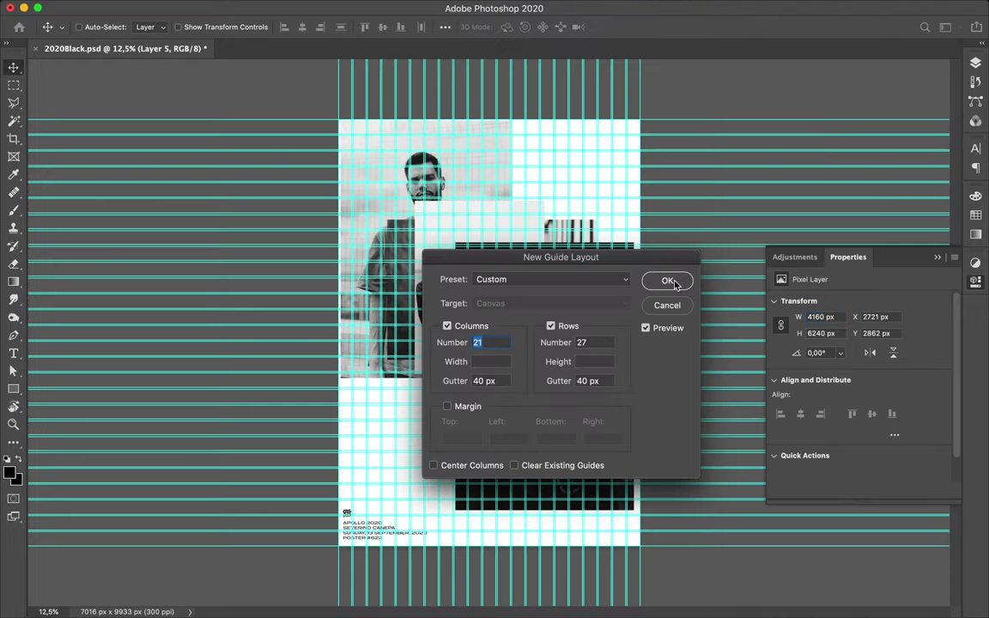
Apply the 21×27 guide grid, lock the guides, and move the top-left photo up-right
left_click(667, 280)
left_click(352, 183)
left_click(382, 6)
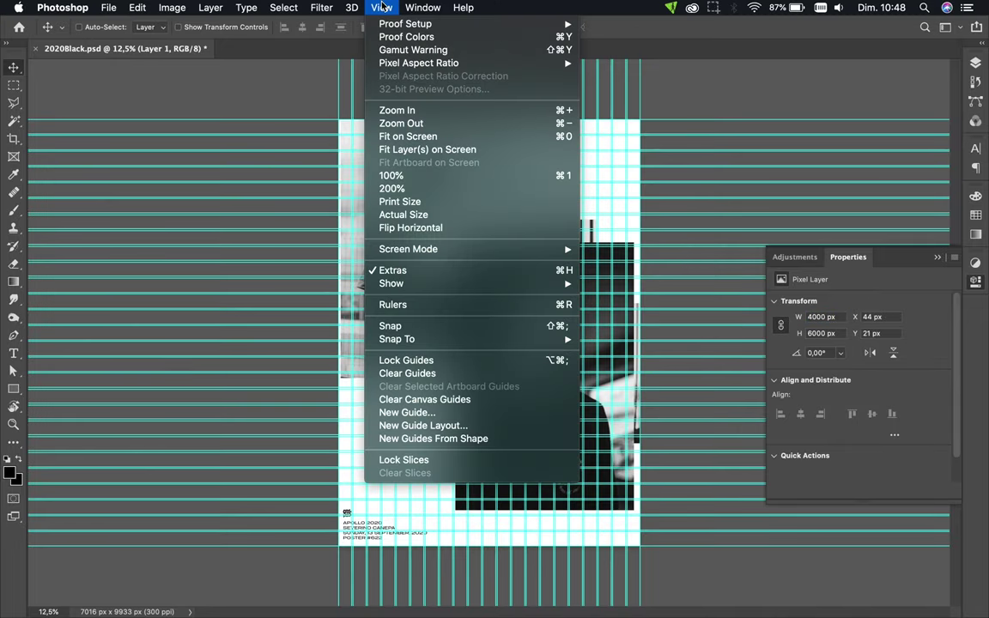
left_click(406, 360)
left_click_drag(400, 155, 461, 176)
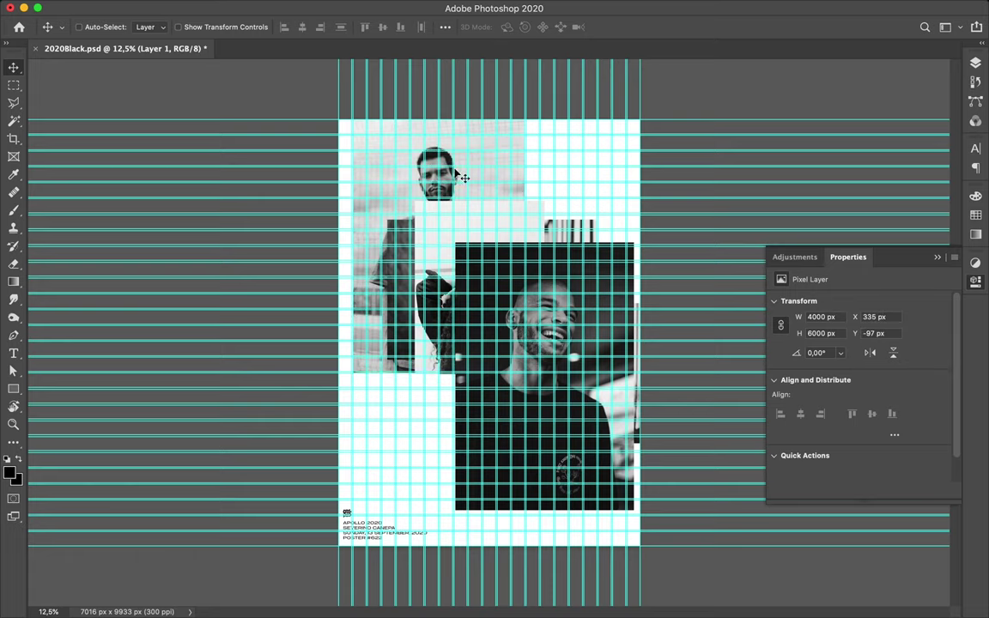
Shrink the top-left photo to about two thirds and fit it into the top-left corner
key("ctrl+t")
left_click_drag(525, 373, 465, 297)
left_click_drag(445, 177, 445, 157)
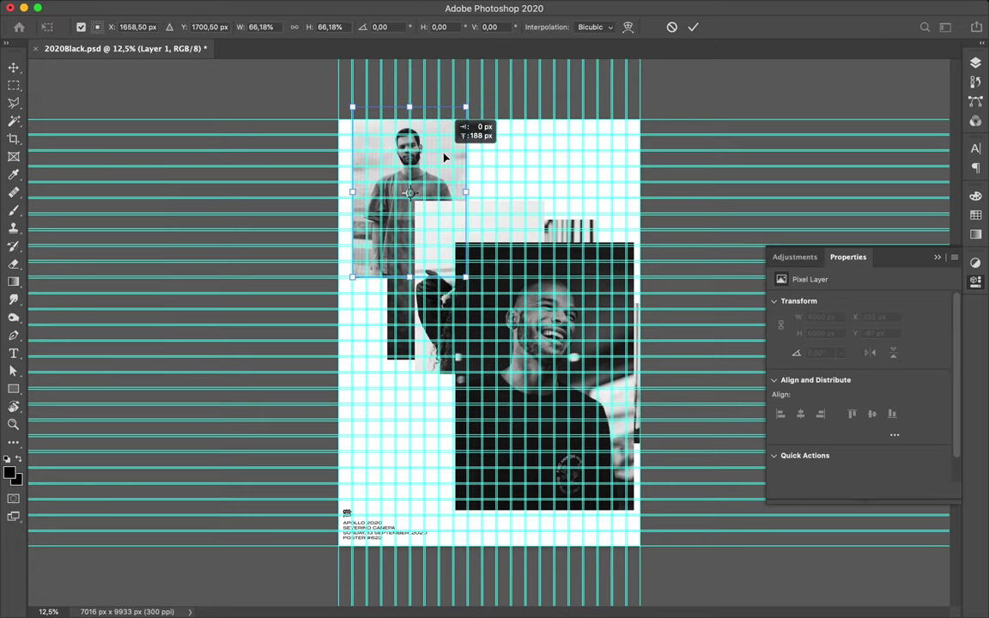
key("Return")
Scale the laughing man's photo to about 69% and place it bottom right
left_click(544, 378)
key("ctrl+t")
left_click_drag(455, 243, 482, 325)
left_click_drag(564, 376, 568, 415)
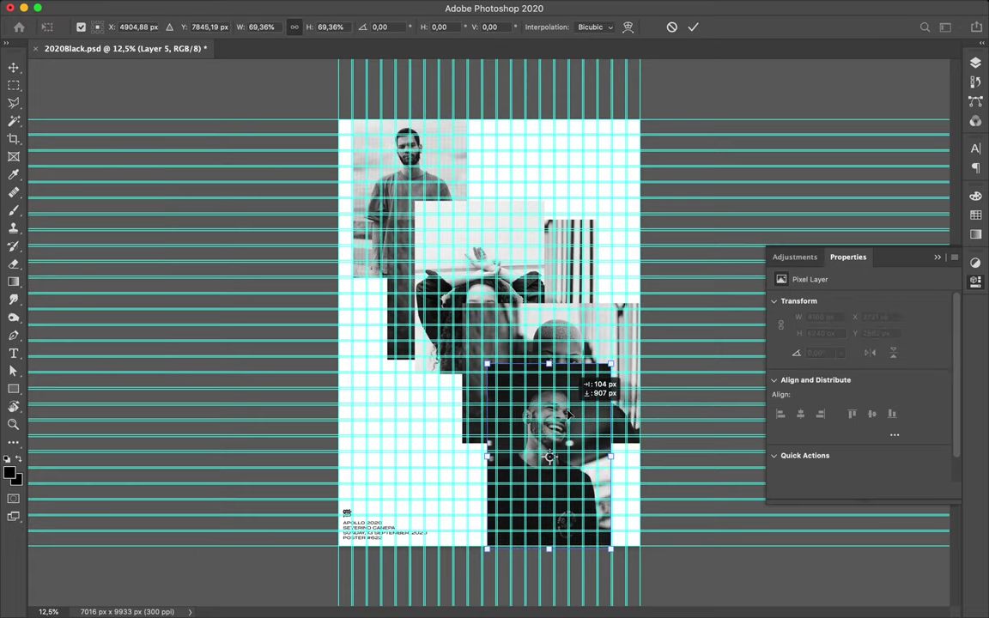
key("Return")
Move the arms-raised woman's photo down-left and shrink it to about 54%
left_click_drag(481, 249, 404, 341)
key("ctrl+t")
left_click_drag(464, 465, 404, 394)
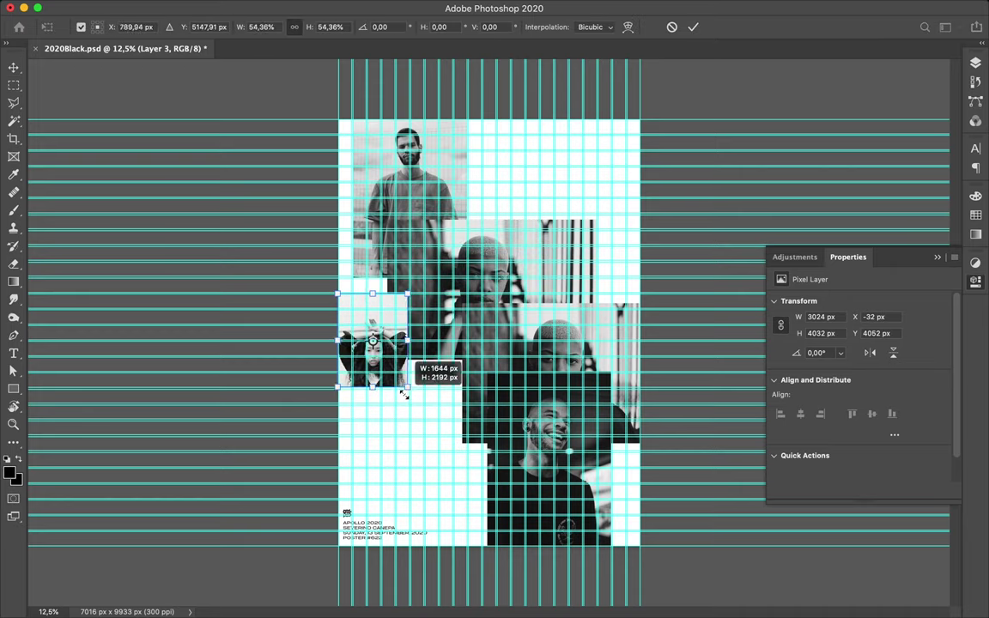
key("Return")
Place the bald woman's photo at the top-right edge, hide guides, and start a text line
left_click_drag(525, 309, 620, 311)
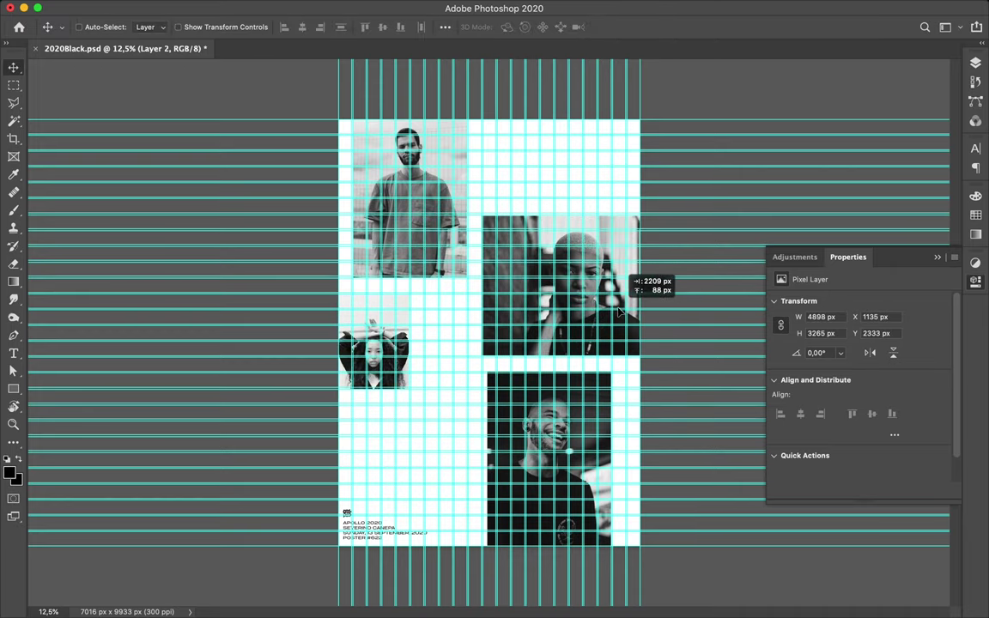
key("ctrl+apostrophe")
left_click_drag(540, 332, 532, 316)
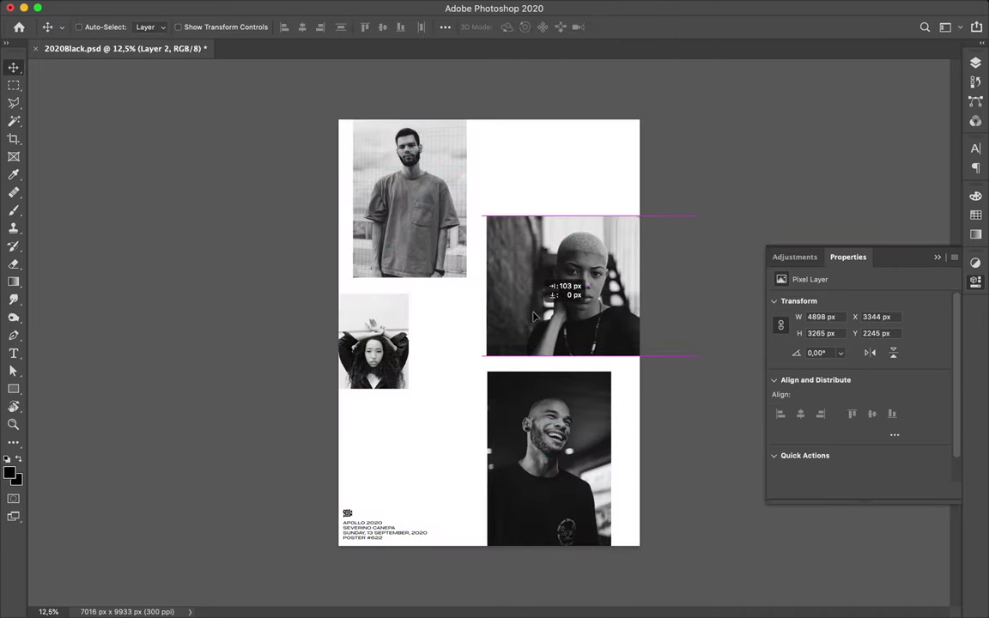
key("t")
left_click(493, 193)
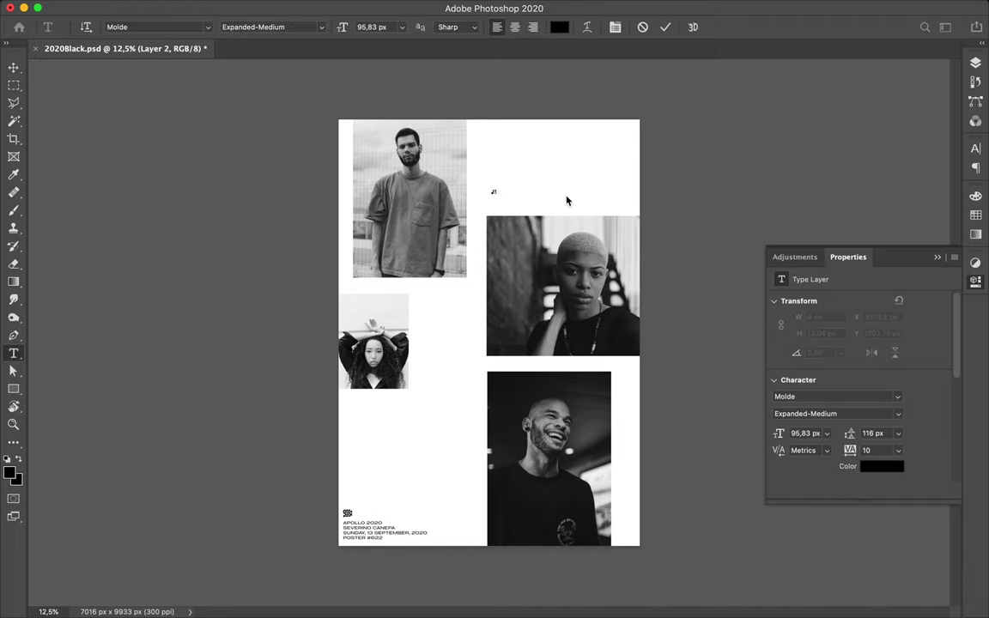
type("PEOPLE")
Duplicate the text lower down and retype the copy as ARE
mouse_move(504, 190)
left_mouse_down()
mouse_move(437, 300)
mouse_move(441, 336)
left_mouse_up()
type("ARE")
double_click(440, 337)
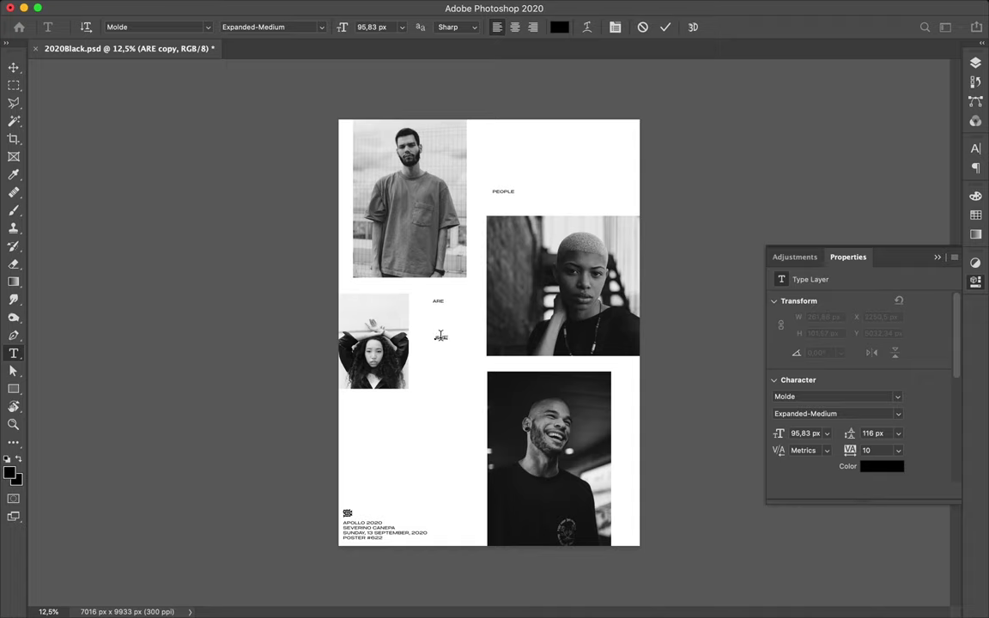
key("ctrl+Return")
Enlarge the PEOPLE, ARE and AWESOME layers together to about double size
key("v")
left_click(506, 191, "shift")
key("ctrl+t")
left_click_drag(472, 336, 472, 485)
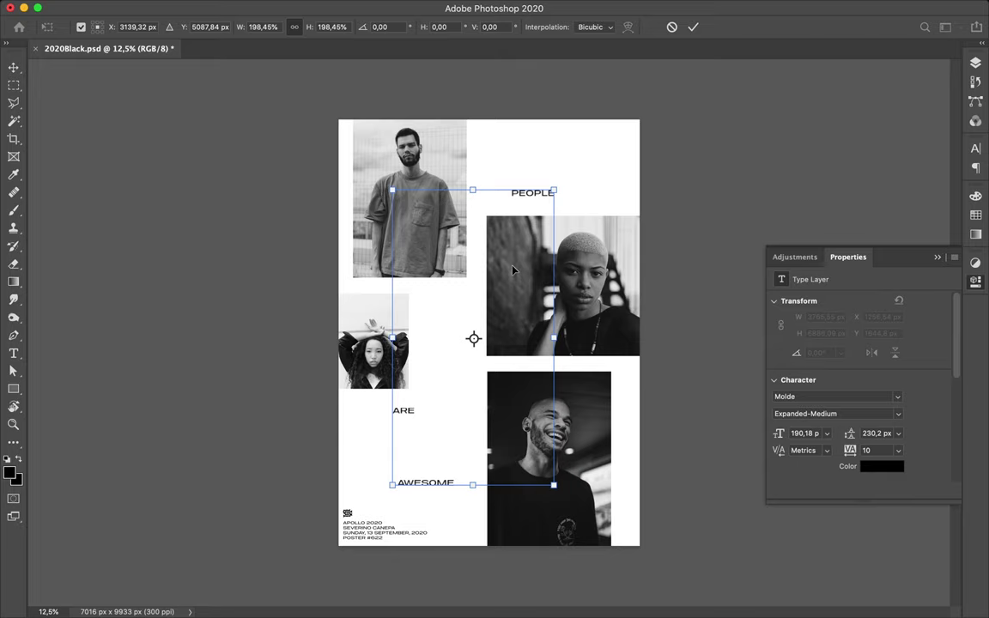
left_click(693, 26)
left_click(975, 148)
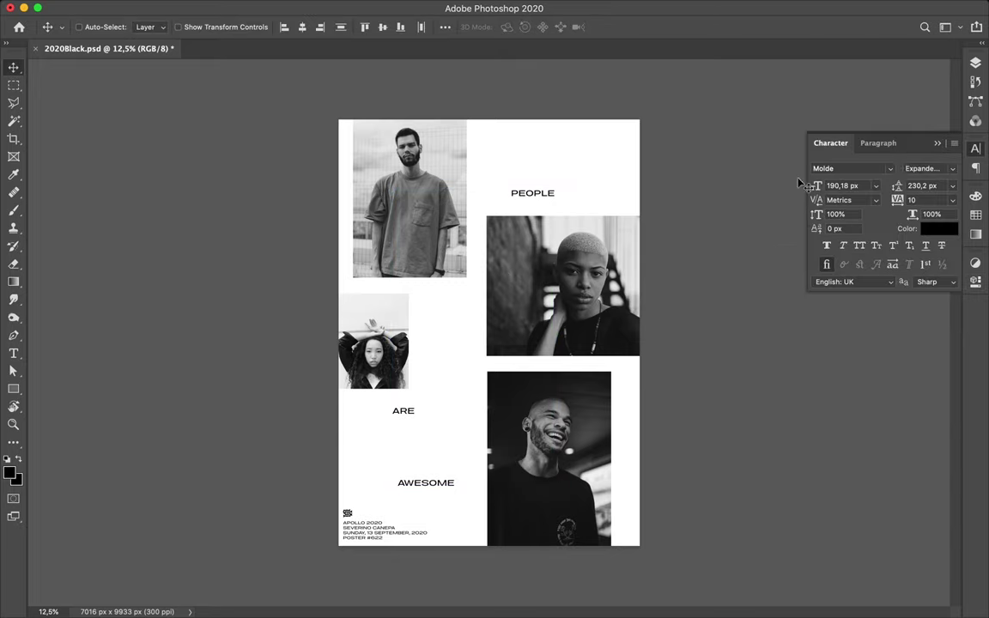
Change the words' font to Basilia Medium
left_click(890, 168)
key("Down")
scroll(822, 281, "down", 3)
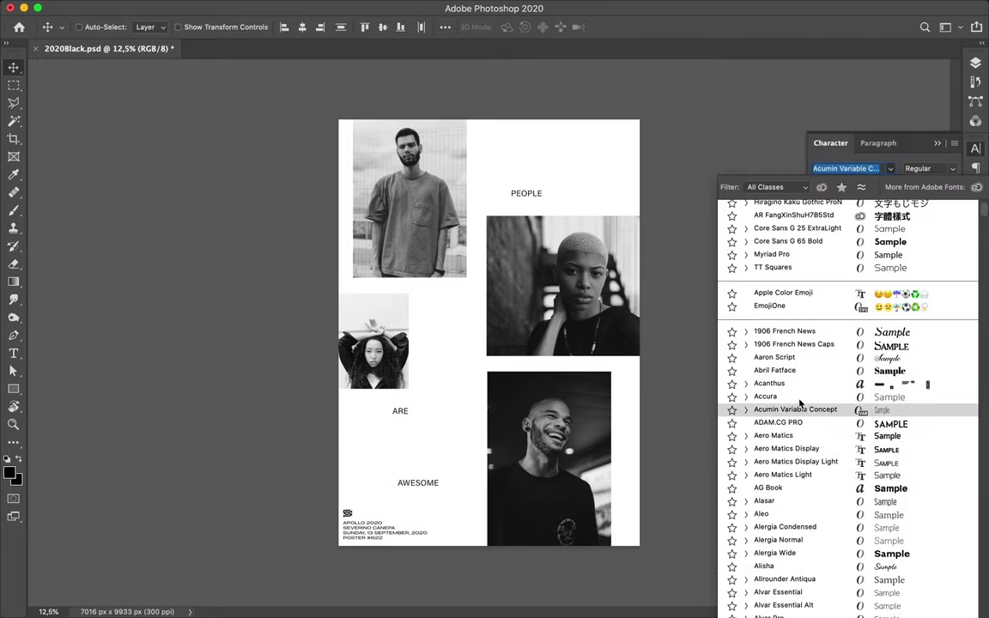
scroll(805, 496, "down", 5)
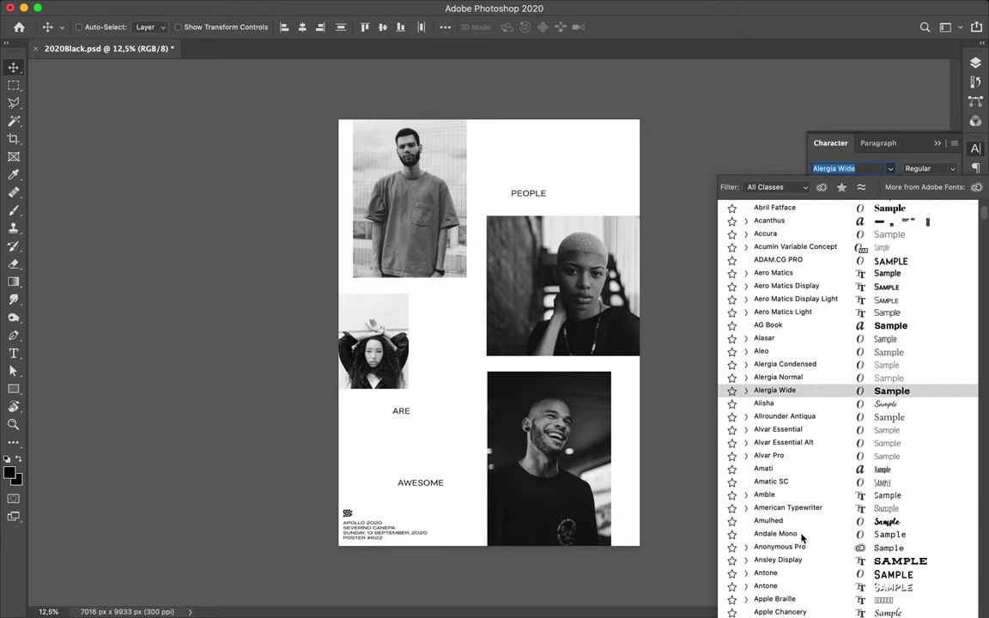
scroll(800, 532, "down", 10)
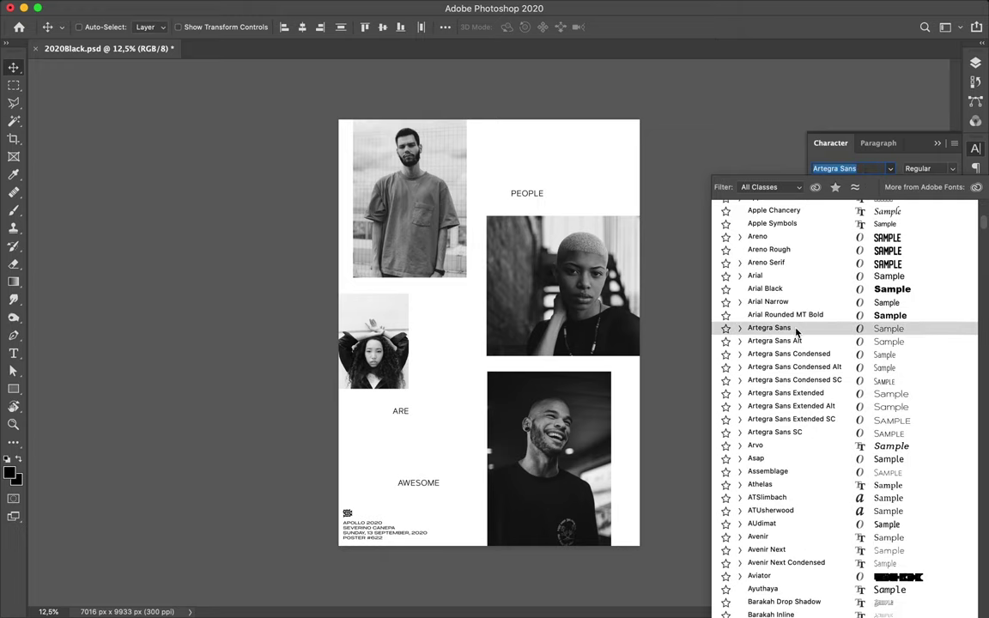
scroll(800, 405, "down", 5)
scroll(794, 416, "down", 2)
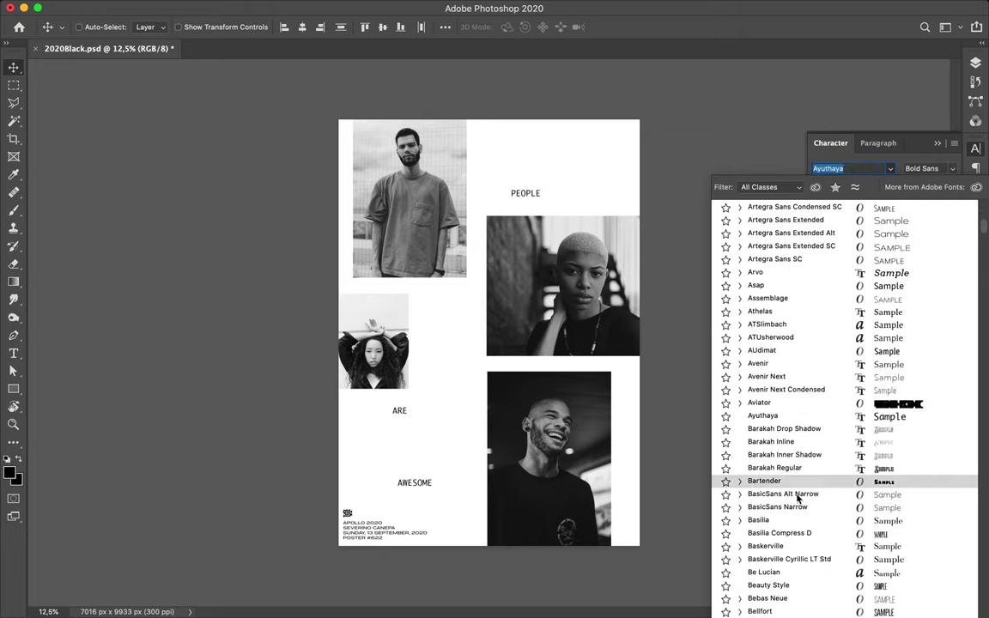
left_click(740, 521)
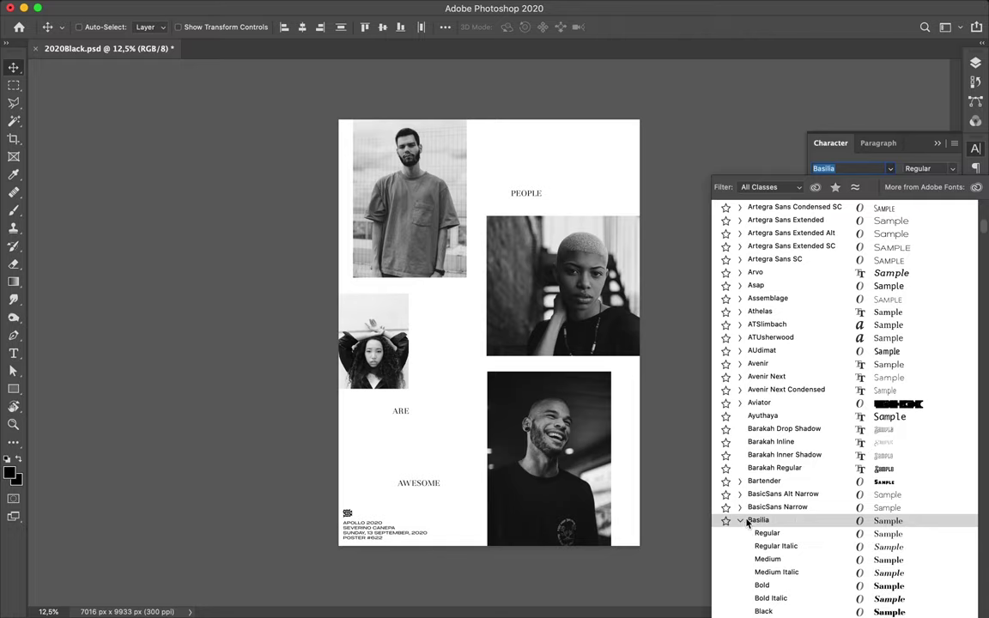
left_click(755, 556)
scroll(471, 309, "up", 3)
scroll(472, 309, "up", 5)
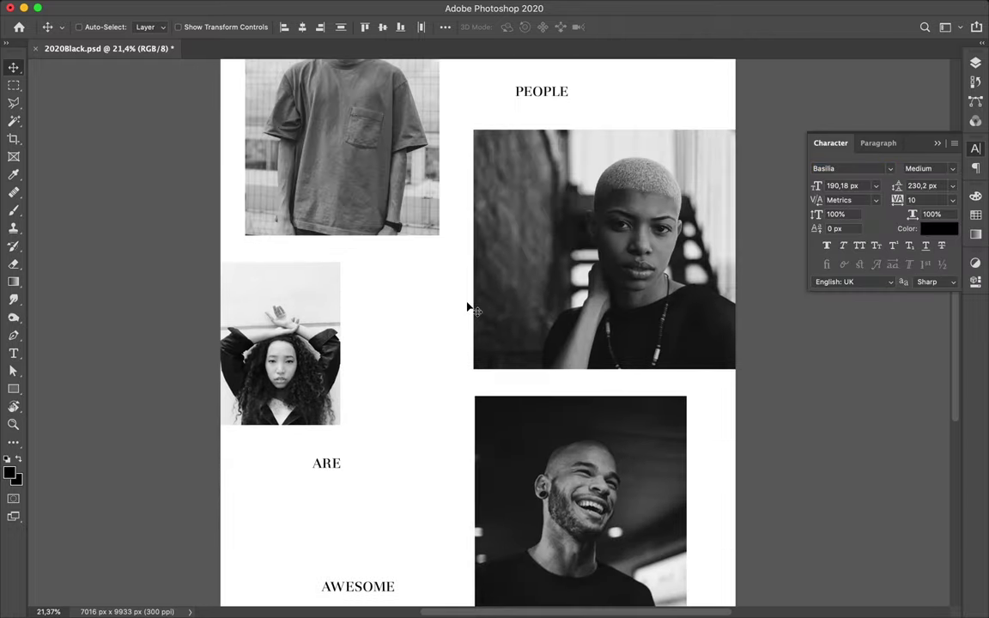
Start scaling the PEOPLE text up to about 903%
left_click(525, 216, "ctrl")
key("ctrl+t")
mouse_move(534, 213)
left_mouse_down()
mouse_move(650, 137)
mouse_move(766, 152)
left_mouse_up()
Enlarge PEOPLE about 900%, shift it down-right, and copy it so PLE shows left
left_click_drag(621, 152, 624, 99)
left_click_drag(483, 167, 562, 212)
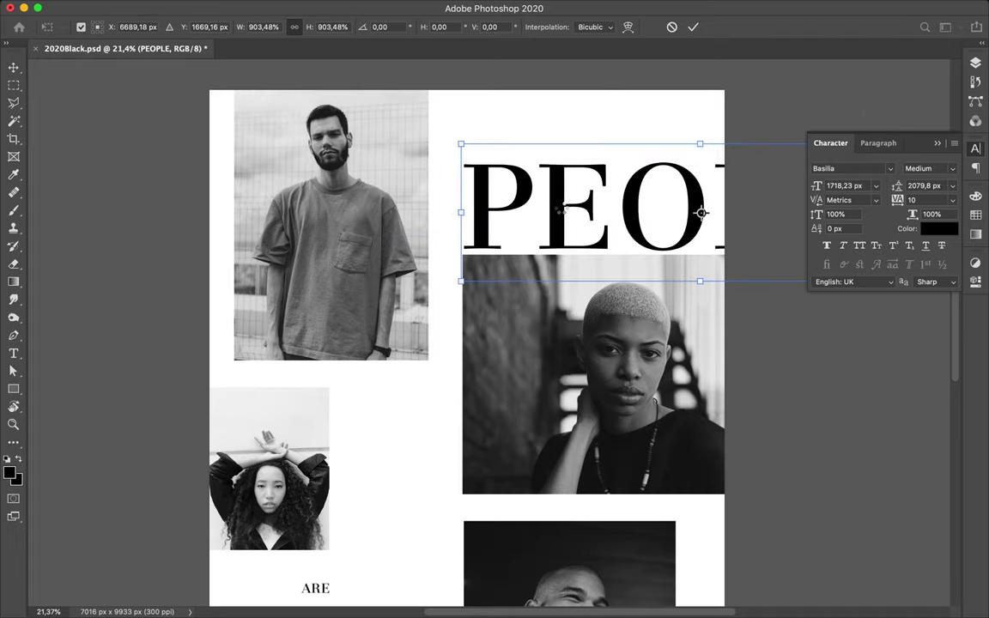
key("Return")
left_click_drag(585, 212, 84, 323)
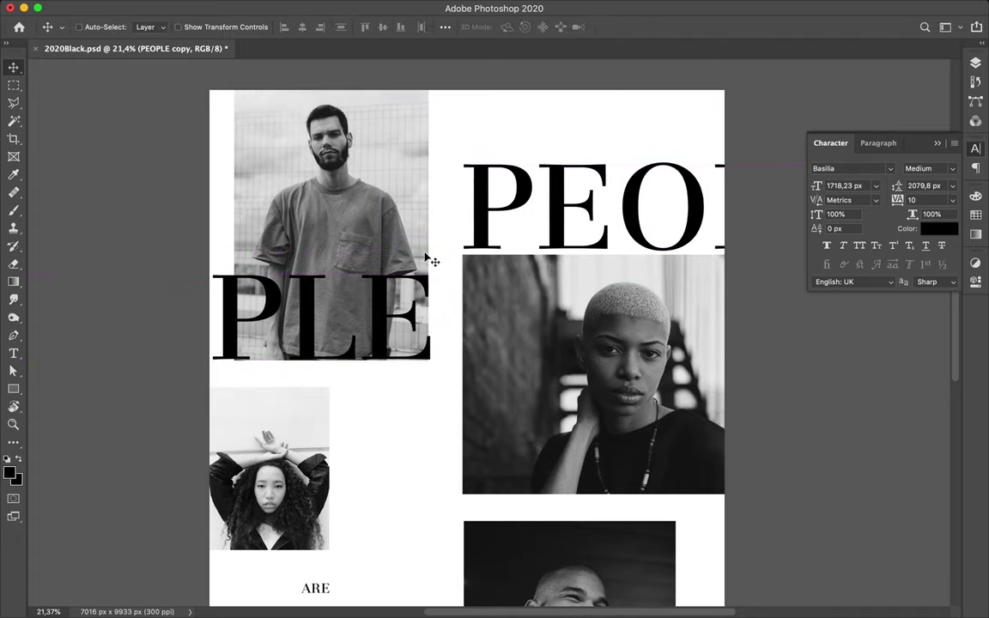
Raise the ARE layer above the arms-raised woman's photo
left_click(490, 228, "super")
scroll(367, 368, "down", 5)
left_click(343, 365, "super")
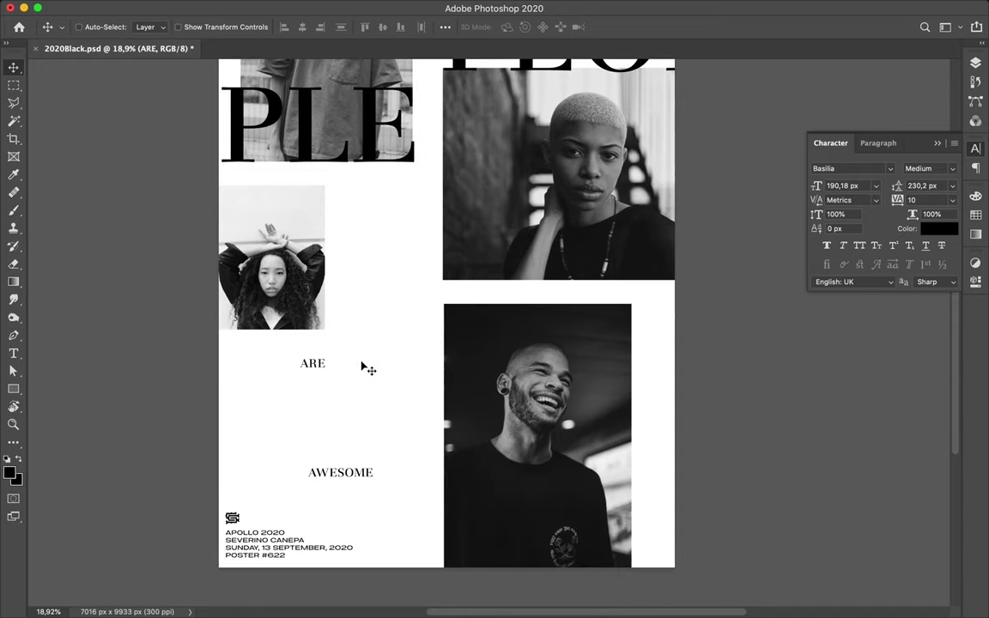
key("F7")
key("super+bracketright")
key("super+bracketright")
key("super+bracketright")
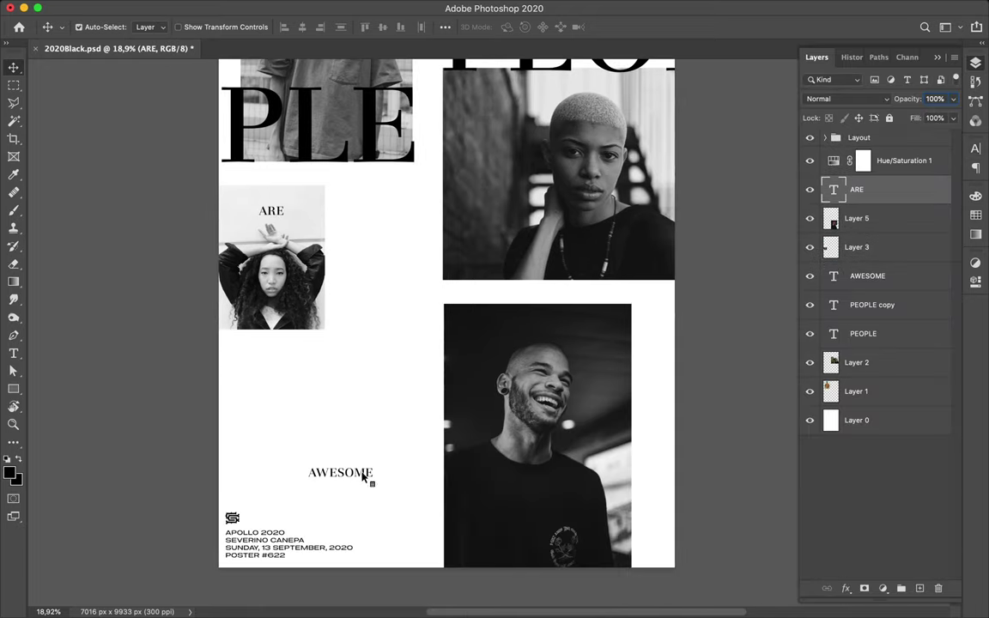
Rotate the credit text -90° and move it beside the laughing man's photo
left_click(283, 542)
key("super+t")
left_click_drag(378, 514, 249, 424)
left_click_drag(285, 537, 642, 471)
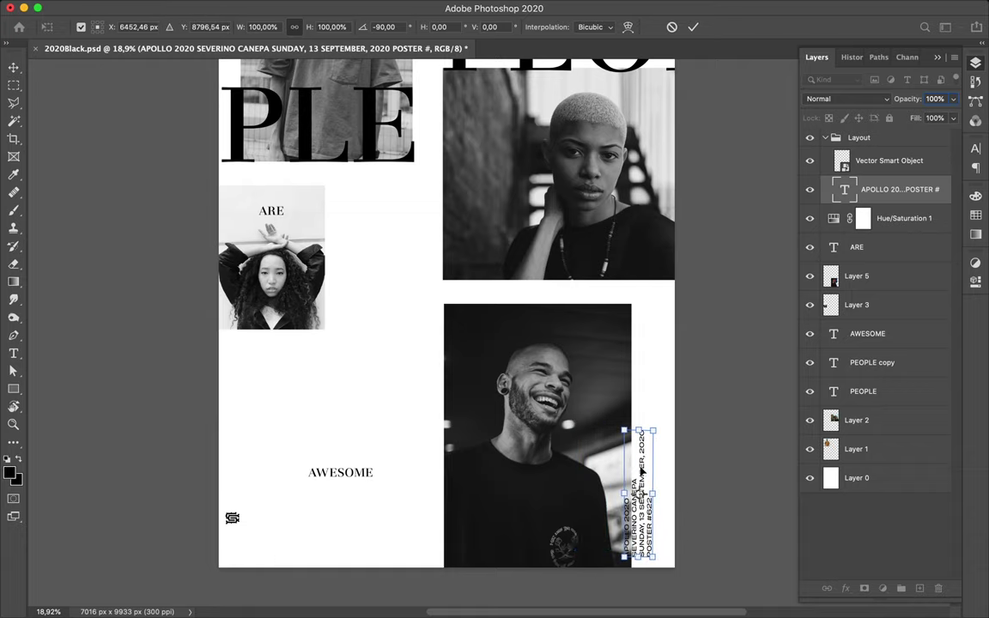
Place the rotated credits and the logo beside the laughing man's photo
key("Return")
left_click_drag(231, 520, 640, 403)
scroll(639, 404, "down", 2)
Enlarge AWESOME across the poster's middle and stack its layer above ARE
left_click(400, 524, "super")
key("super+t")
left_click_drag(430, 516, 728, 456)
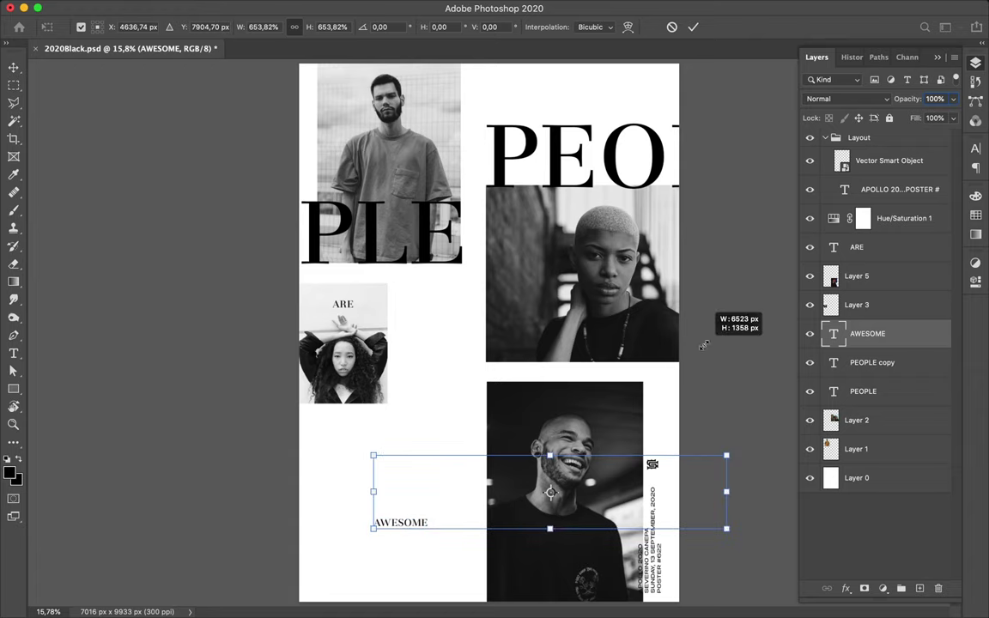
key("Return")
left_click(975, 150)
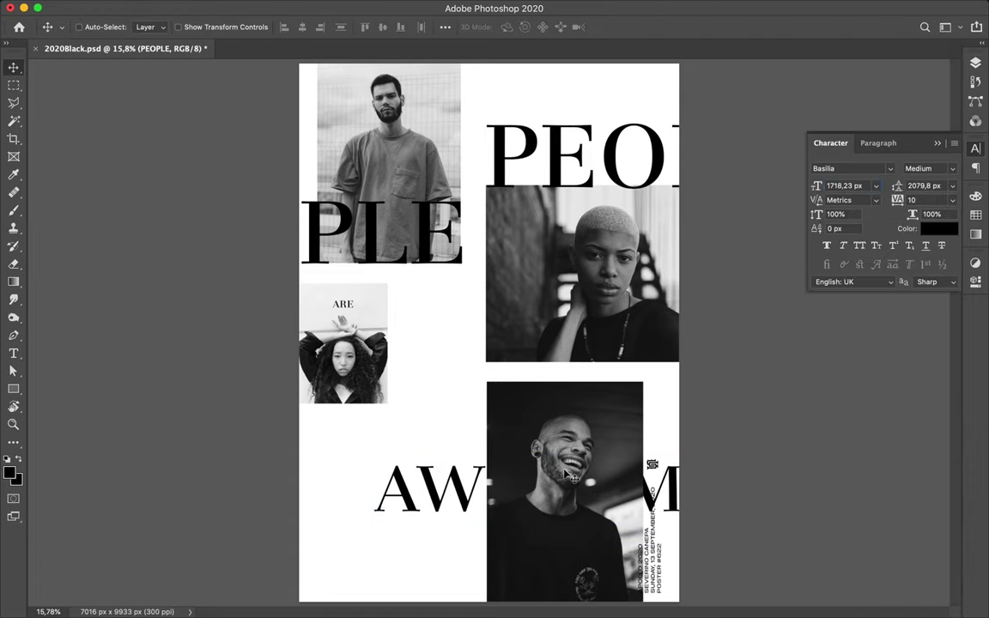
scroll(849, 187, "up", 2)
left_click_drag(429, 485, 322, 412)
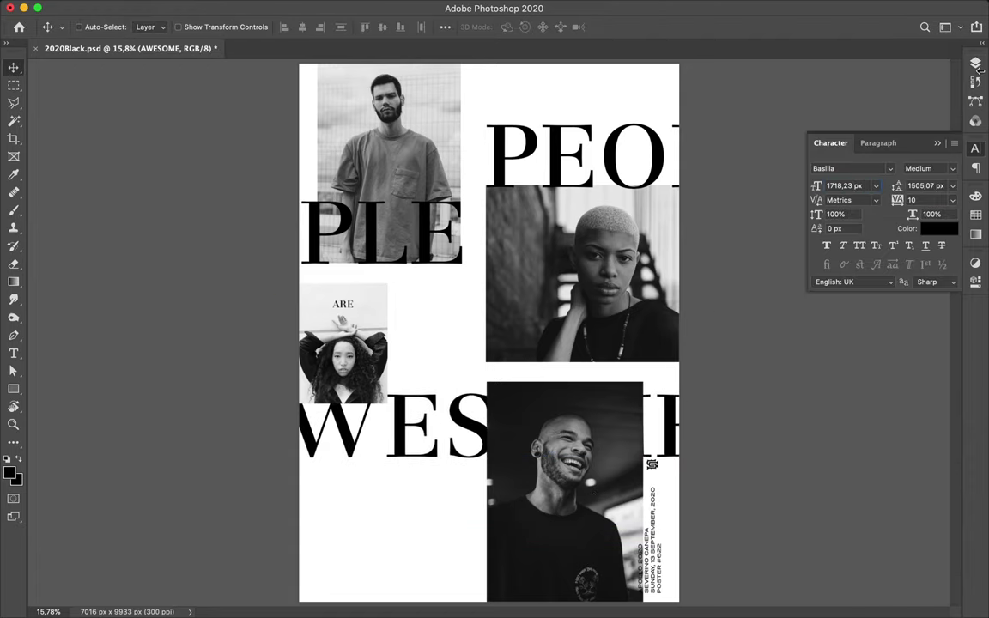
left_click_drag(871, 337, 867, 233)
left_click_drag(550, 412, 525, 316)
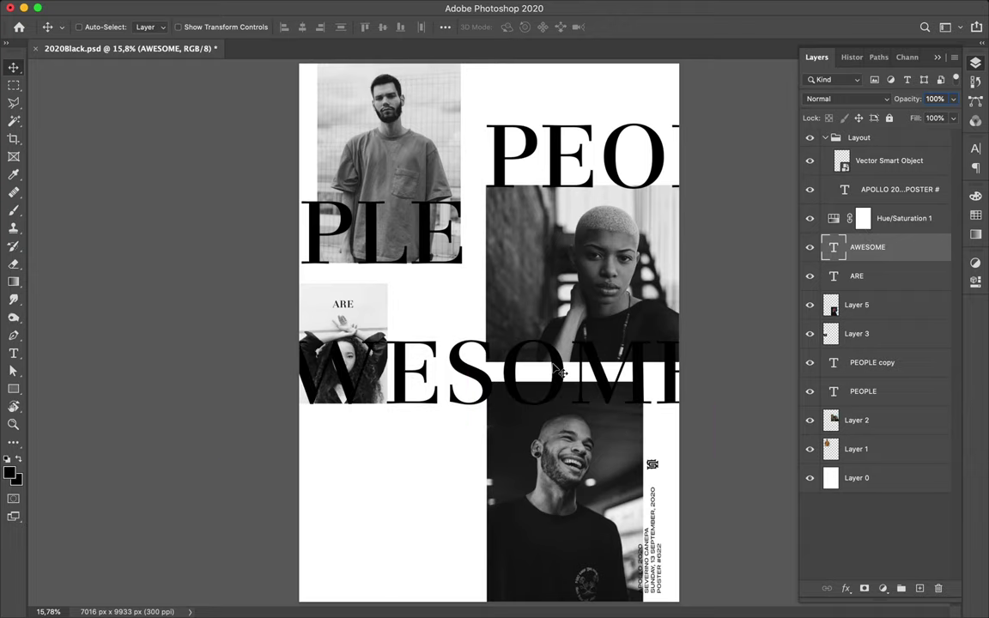
Retype an AWESOME copy as AW and place it over the upper-right portrait
double_click(525, 316)
type("AW")
key("ctrl+Return")
mouse_move(477, 347)
left_mouse_down()
mouse_move(659, 302)
mouse_move(682, 195)
left_mouse_up()
left_click(862, 419)
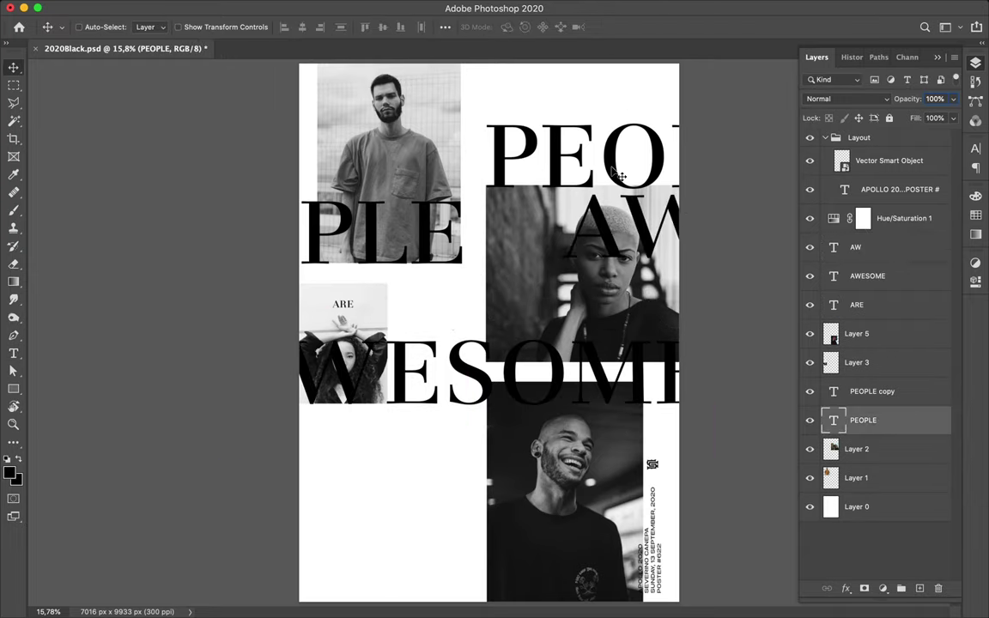
Slide PEOPLE left behind the top-left photo and raise a duplicate above it
left_click_drag(601, 154, 552, 155)
left_click_drag(862, 419, 863, 491)
mouse_move(512, 118)
left_mouse_down()
mouse_move(412, 133)
mouse_move(404, 120)
left_mouse_up()
left_click_drag(863, 477, 862, 231)
Retype the duplicate as a single P at the poster's top-left edge
key("t")
double_click(416, 118)
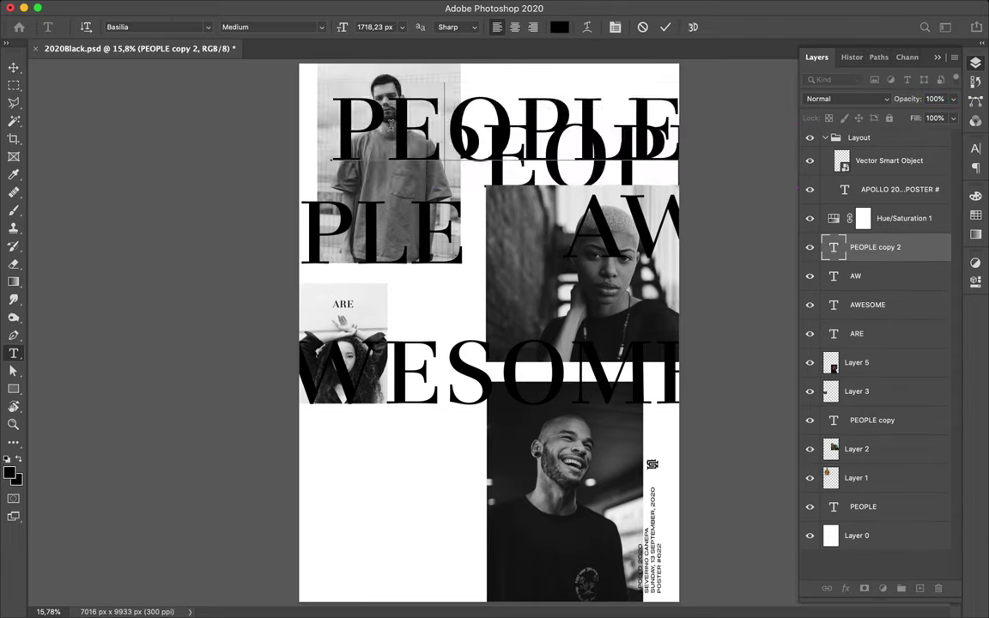
type("P")
key("ctrl+Return")
key("v")
left_click_drag(331, 124, 296, 125)
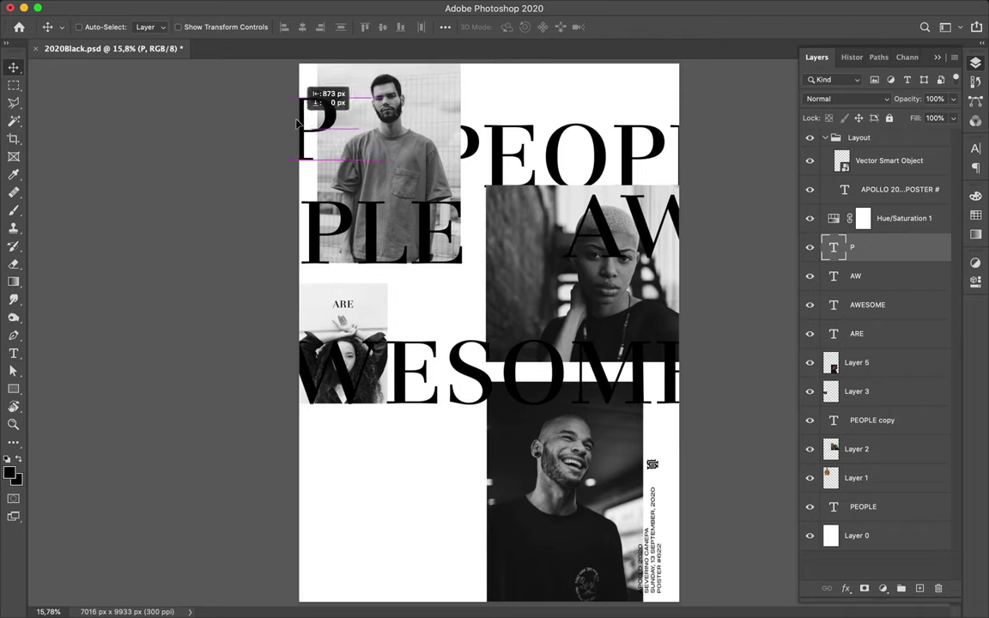
Slide PEOPLE and PLE left behind photos, and tuck AW lower-left behind the photos
left_click_drag(502, 145, 470, 153)
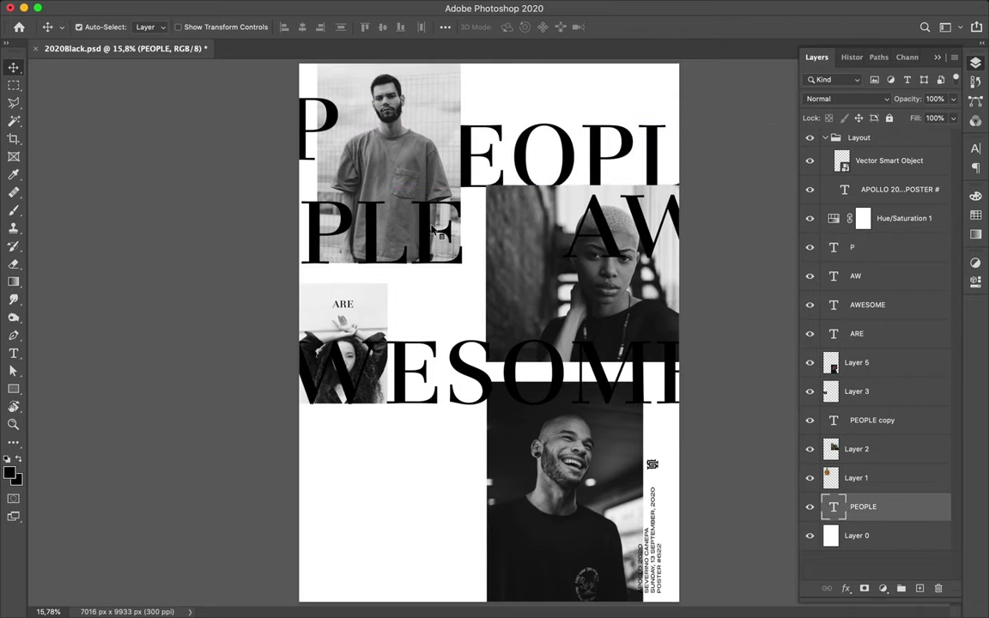
left_click_drag(429, 233, 339, 237)
mouse_move(608, 229)
left_mouse_down()
mouse_move(446, 250)
mouse_move(436, 283)
mouse_move(384, 348)
mouse_move(387, 412)
mouse_move(334, 414)
left_mouse_up()
key("ctrl+bracketleft")
key("ctrl+bracketleft")
key("ctrl+bracketleft")
key("ctrl+bracketleft")
Reorder AWESOME between the AW copies and add an ME copy below ESO
left_click(867, 276)
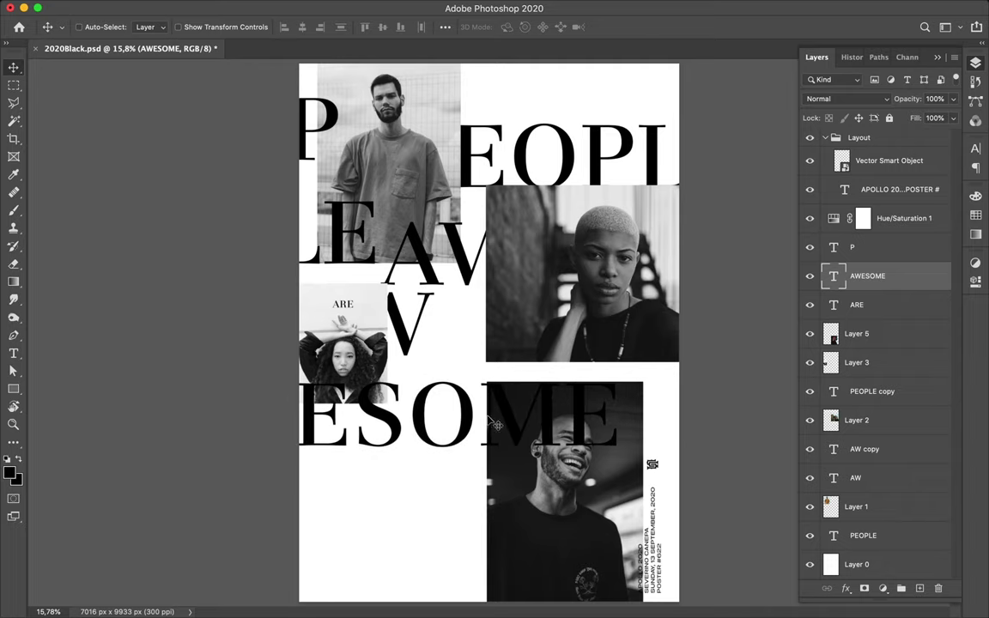
left_click_drag(866, 276, 893, 467)
left_click_drag(446, 412, 446, 470)
double_click(450, 479)
type("ME")
key("Escape")
left_click_drag(212, 494, 348, 498)
scroll(588, 315, "down", 1)
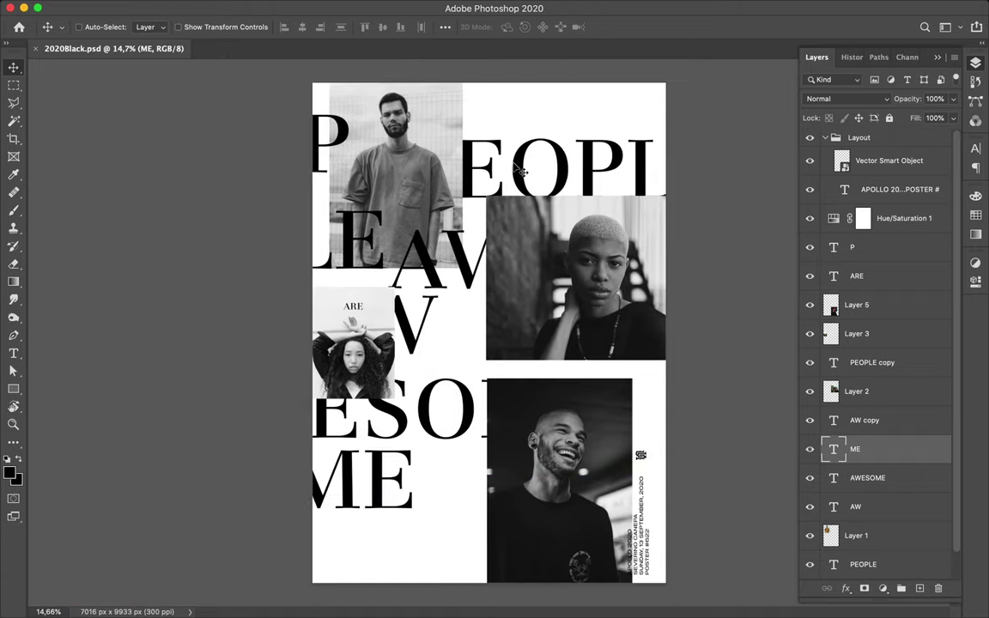
Save the poster as 2020Black2.psd
key("ctrl+shift+s")
type("2020Black.psd")
key("Return")
left_click(660, 266)
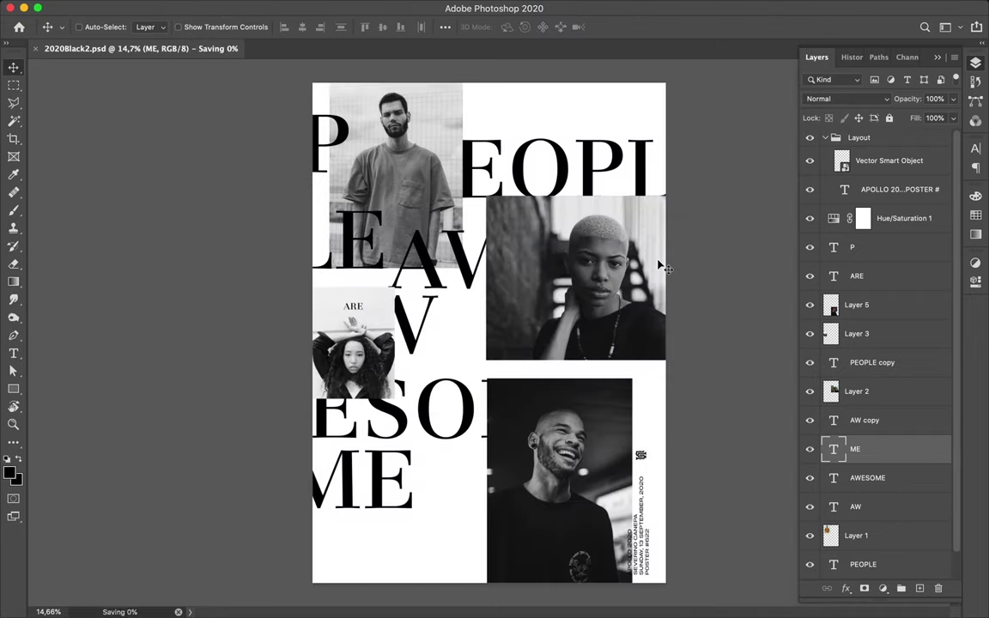
Scale the selected headline text layers down to about 74% and shift them up and right
left_click(864, 420, "ctrl")
left_click(854, 507, "shift")
left_click(871, 362, "ctrl")
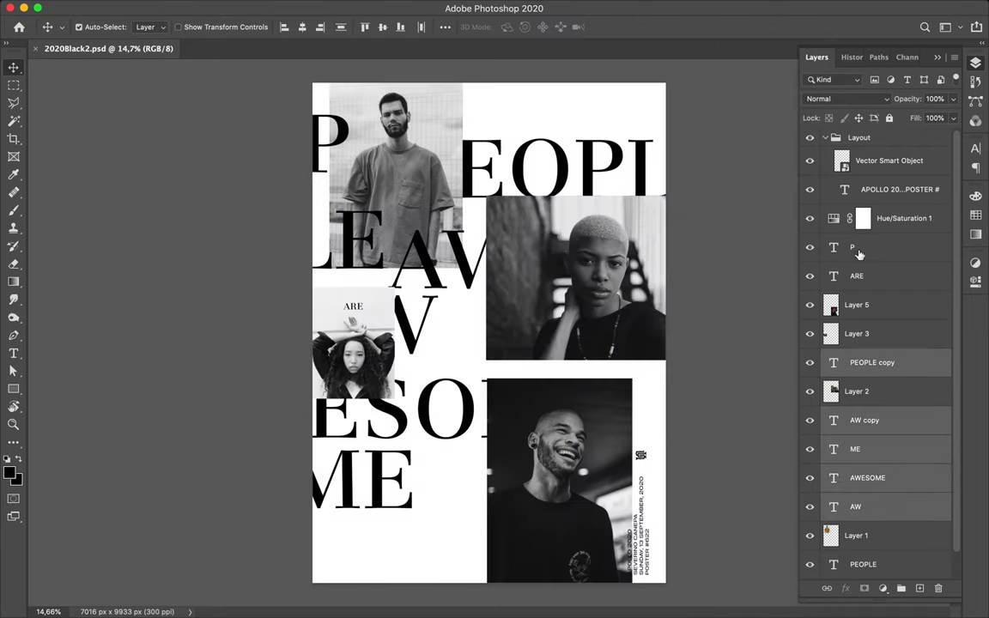
left_click(852, 247, "ctrl")
key("ctrl+t")
key("Escape")
key("ctrl+t")
left_click_drag(723, 312, 552, 311)
left_click_drag(400, 275, 461, 254)
key("Return")
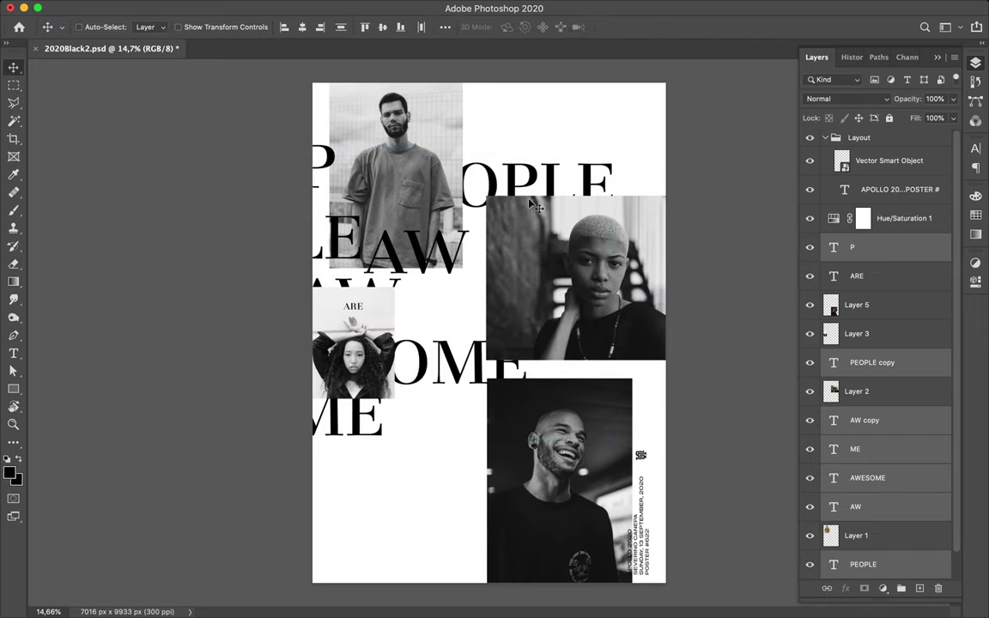
Rotate PEOPLE 90° to vertical and move it toward the top right
left_click(485, 182, "ctrl")
key("ctrl+t")
left_click_drag(618, 206, 463, 101)
key("Return")
mouse_move(500, 155)
left_mouse_down()
mouse_move(515, 103)
mouse_move(515, 141)
left_mouse_up()
Retype the PEOPLE copy as 'LE', place it beside AW, and reorder layers around it
left_click(343, 242, "ctrl")
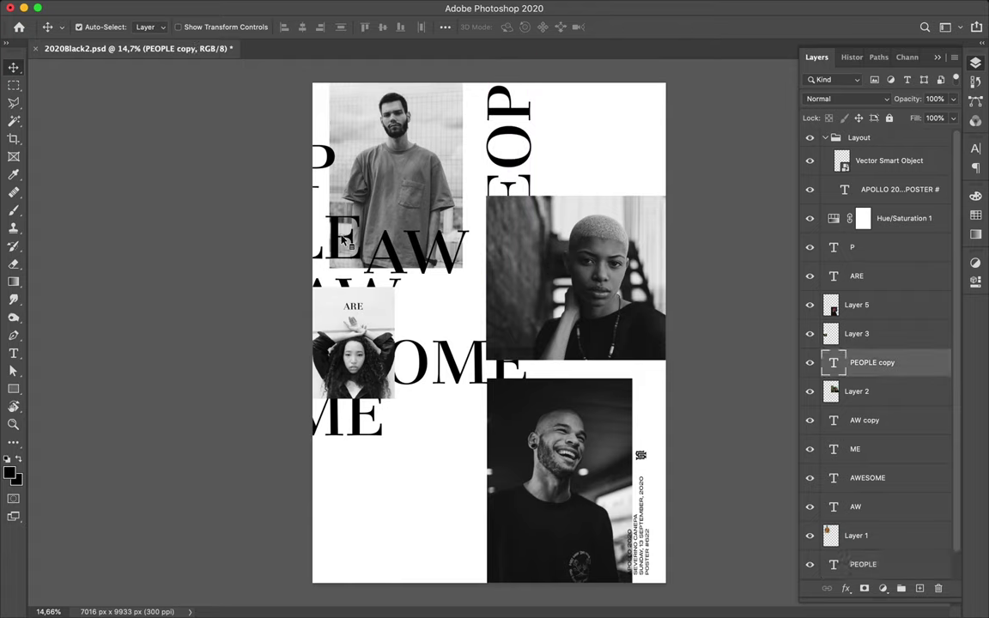
left_click_drag(343, 243, 499, 241)
double_click(459, 238)
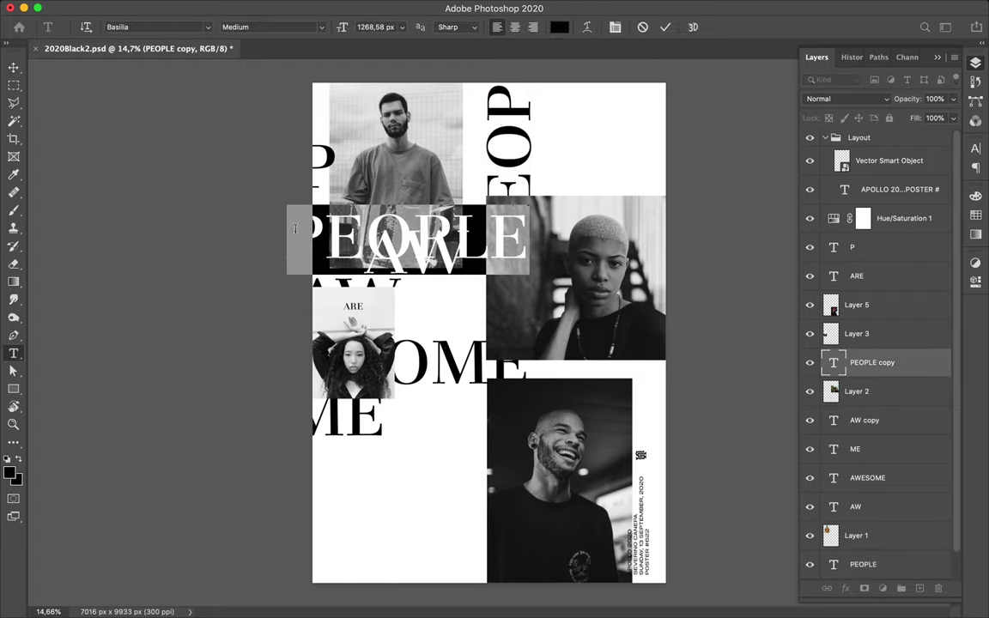
type("LE")
key("Escape")
left_click_drag(329, 228, 499, 231)
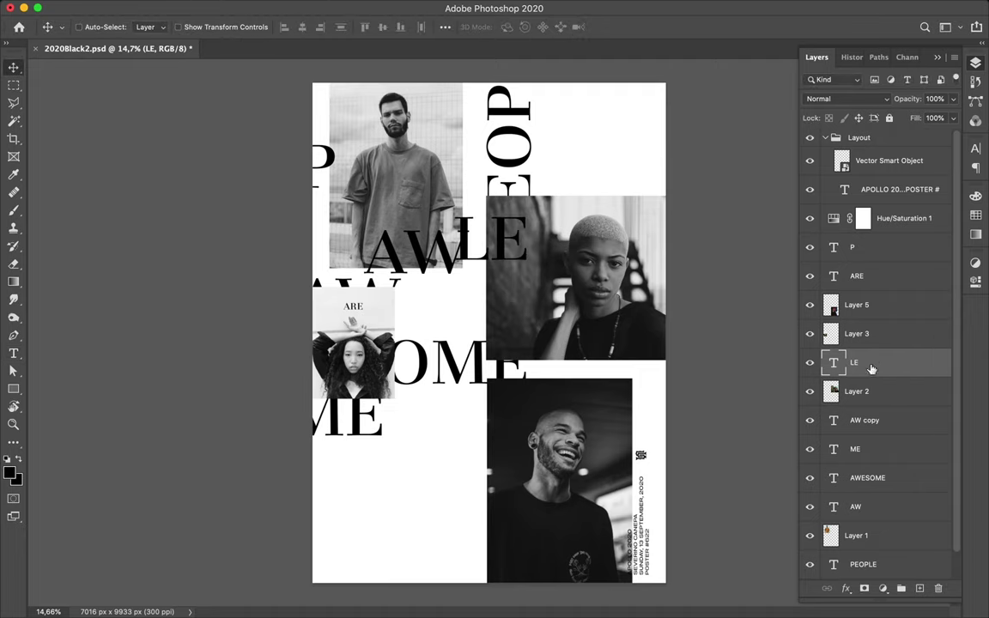
left_click_drag(858, 362, 871, 432)
mouse_move(870, 360)
left_mouse_down()
mouse_move(875, 431)
mouse_move(843, 436)
left_mouse_up()
left_click_drag(300, 151, 330, 225)
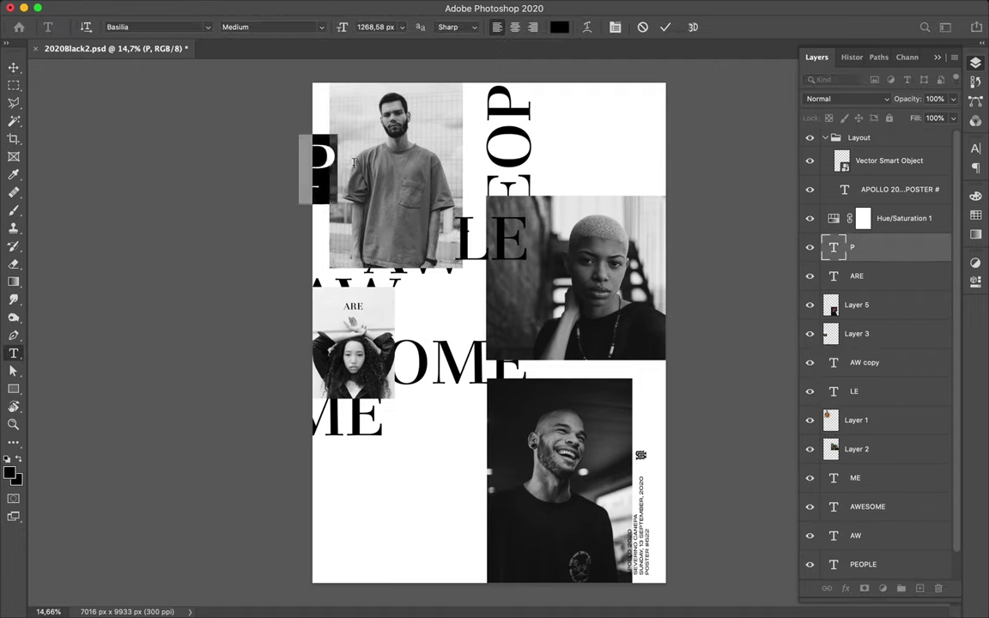
Move AW to the lower poster, then enlarge ARE and place it at lower left
left_click(471, 244)
key("ctrl+bracketleft")
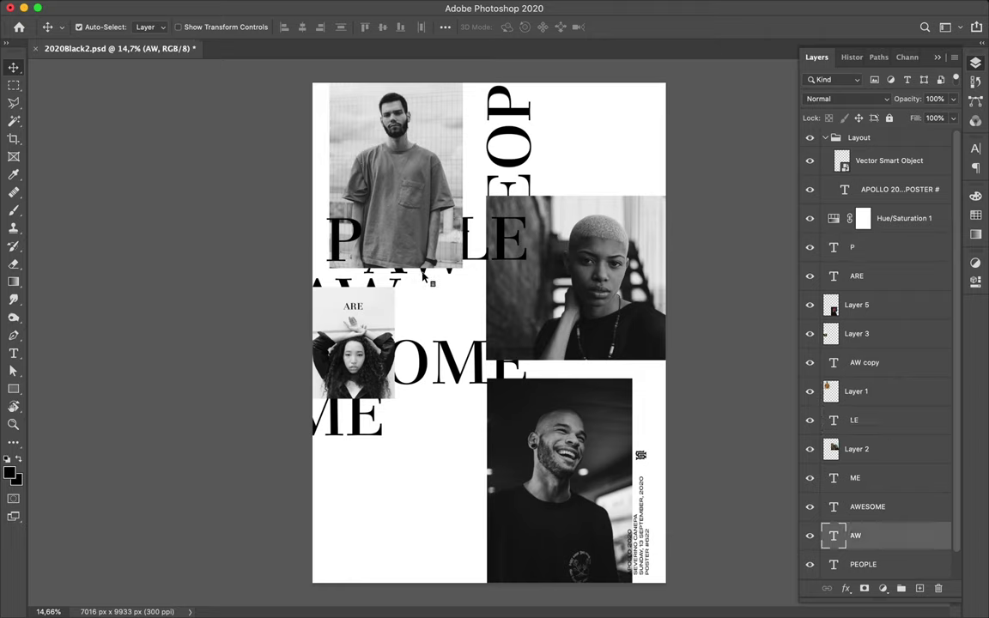
left_click_drag(412, 277, 425, 472)
left_click(352, 306)
key("ctrl+t")
left_click_drag(441, 308, 469, 276)
key("Return")
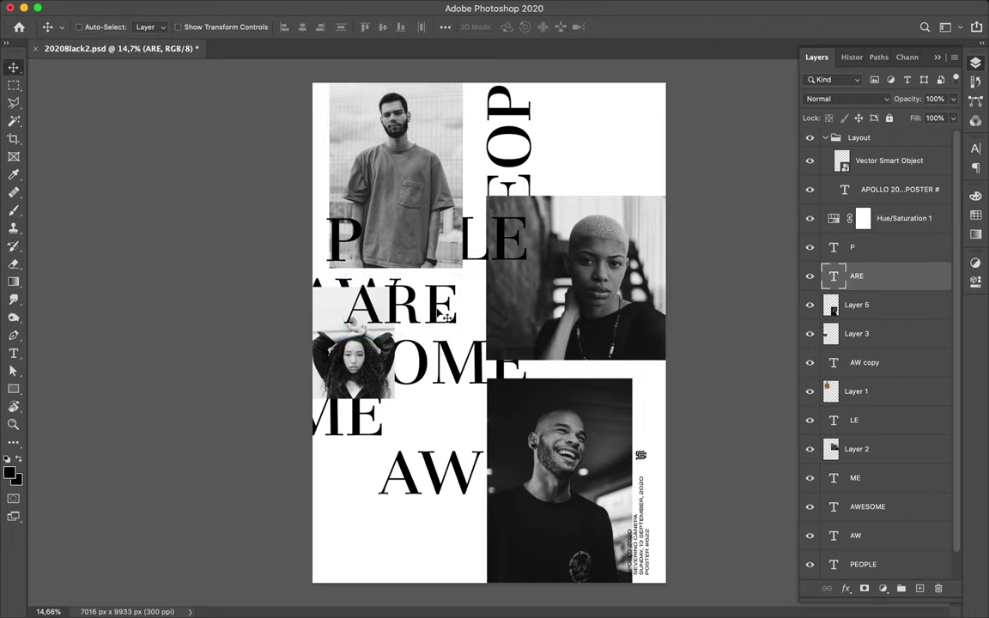
left_click_drag(401, 289, 426, 542)
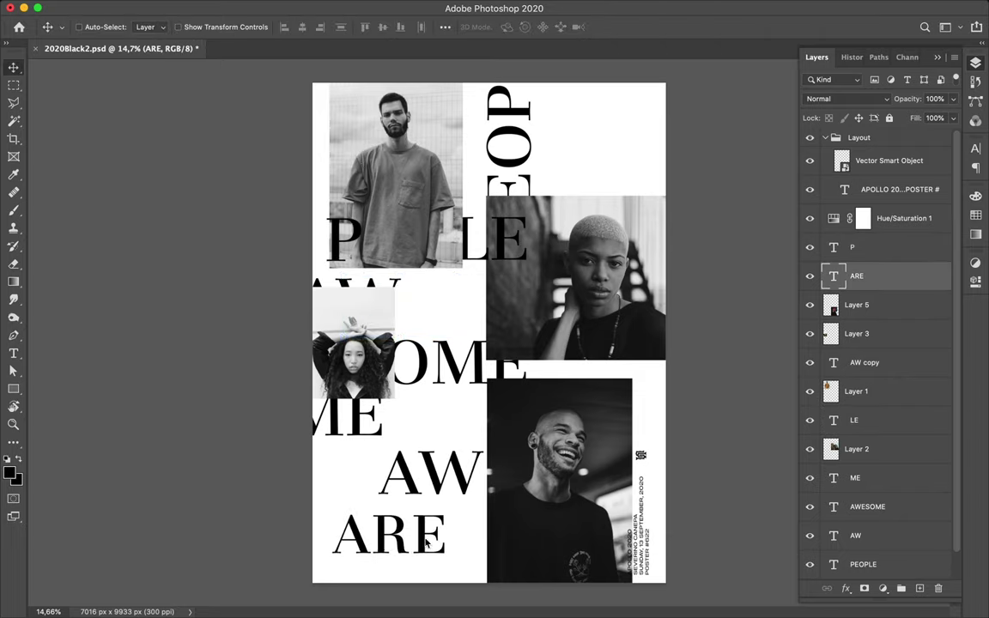
Delete P and LE, centre vertical PEOPLE between the photo layers, and slide AWESOME right
left_click(473, 249)
left_click(343, 242, "shift")
key("Delete")
left_click_drag(524, 159, 483, 253)
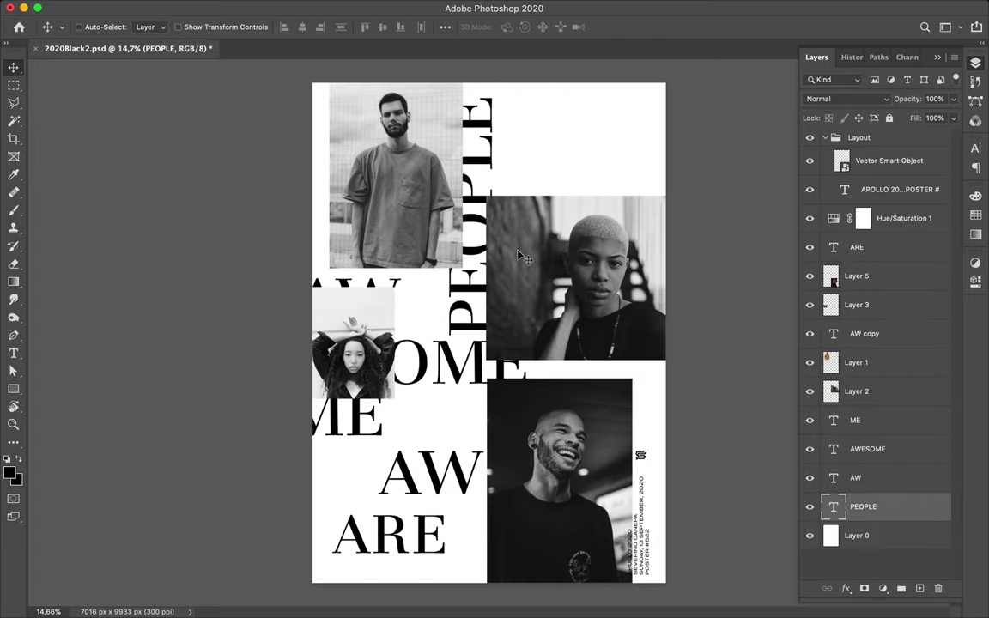
left_click_drag(863, 507, 863, 378)
mouse_move(477, 276)
left_mouse_down()
mouse_move(462, 276)
mouse_move(518, 282)
left_mouse_up()
left_click_drag(480, 370, 754, 367)
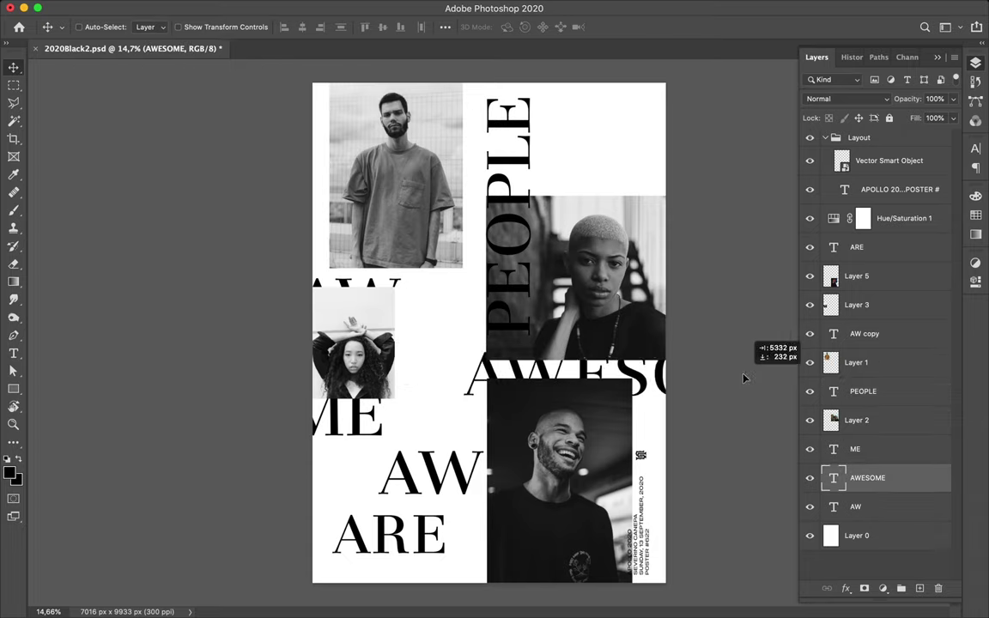
Retype ME as 'SOME', delete the AW and AW copy fragments, and move ARE
left_click(363, 428)
mouse_move(363, 427)
left_mouse_down()
mouse_move(424, 397)
mouse_move(375, 413)
mouse_move(396, 386)
left_mouse_up()
double_click(424, 403)
type("SOME")
left_click(436, 478)
key("Delete")
left_click_drag(420, 542, 650, 184)
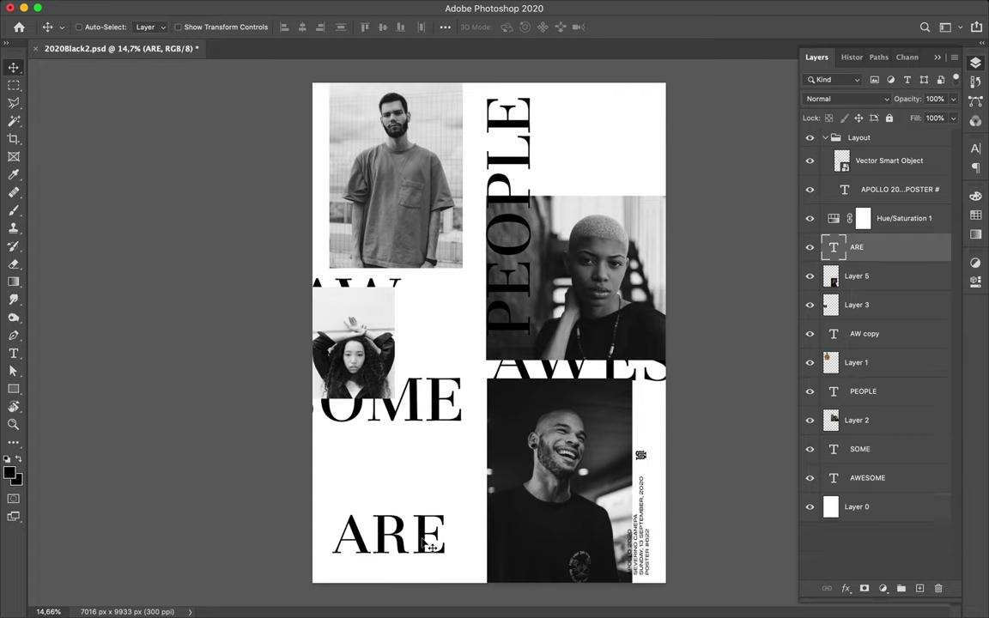
left_click(404, 283)
key("Delete")
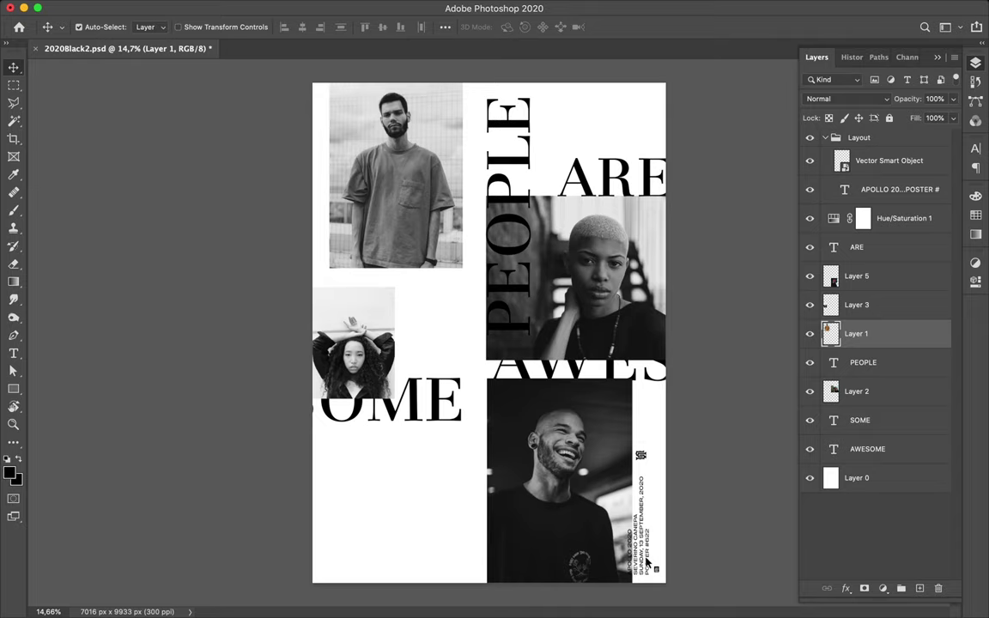
Place ARE over the top photo, logo onto SOME, credit text lower left, then save
left_click(648, 562)
mouse_move(631, 176)
left_mouse_down()
mouse_move(382, 256)
mouse_move(377, 266)
left_mouse_up()
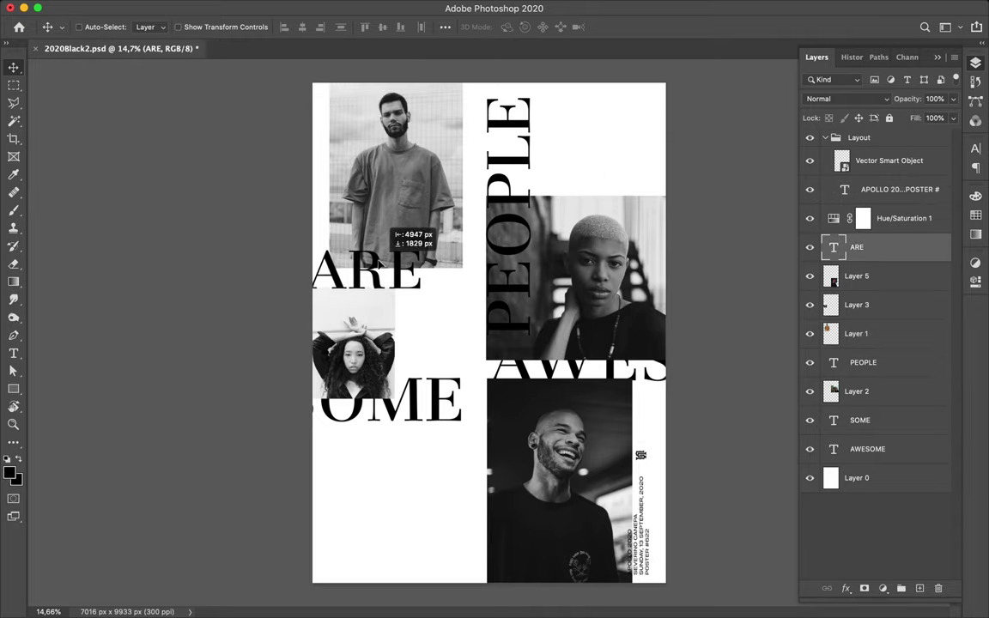
left_click(855, 182)
mouse_move(647, 455)
left_mouse_down()
mouse_move(349, 441)
mouse_move(342, 408)
left_mouse_up()
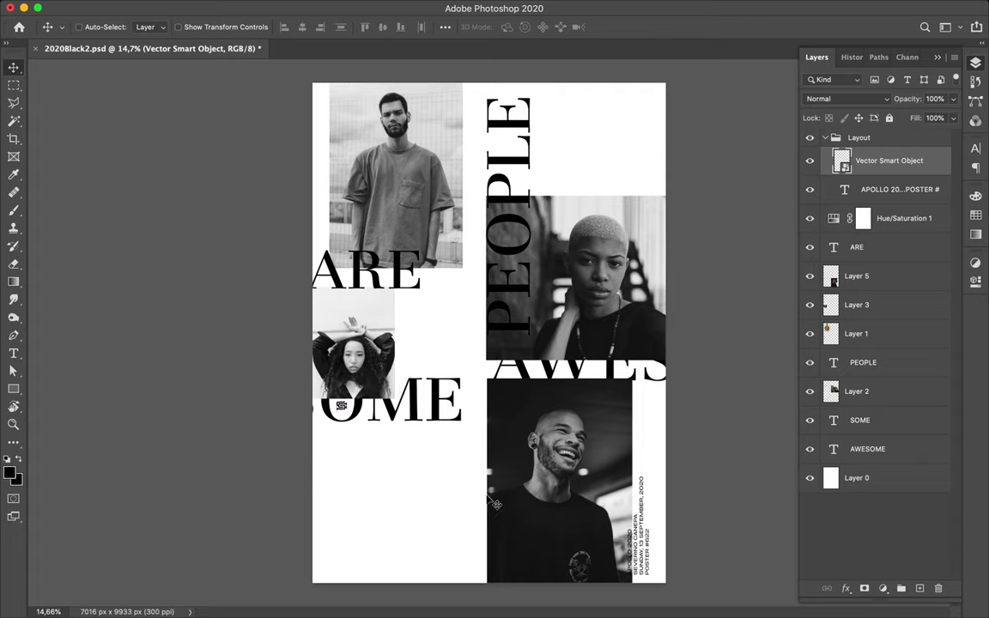
left_click_drag(638, 524, 331, 525)
key("super+s")
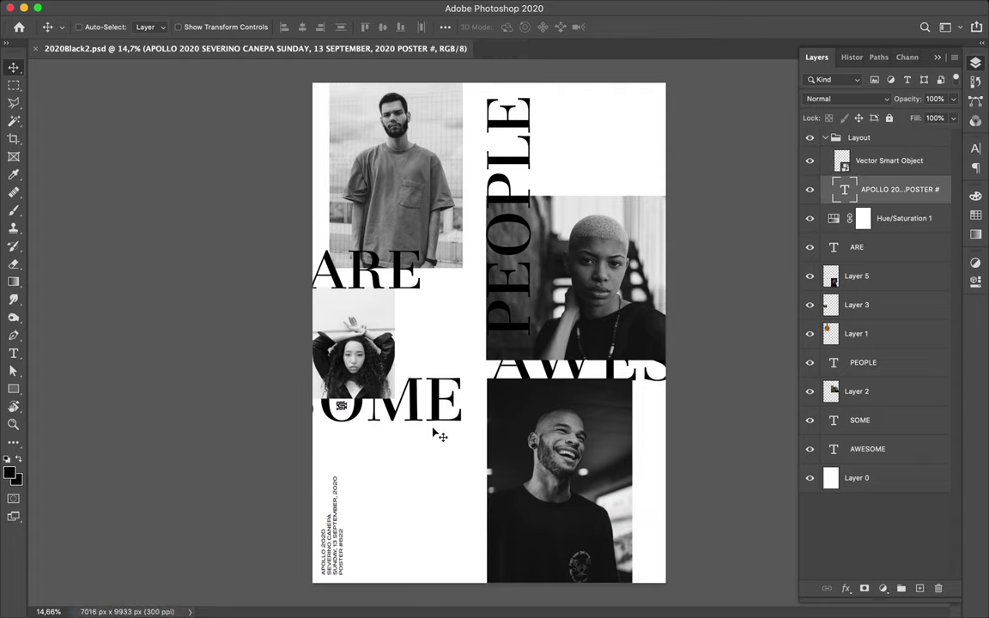
key("shift+super+s")
Save the poster as 2020Black3
type("20208lack3")
key("Return")
left_click(660, 265)
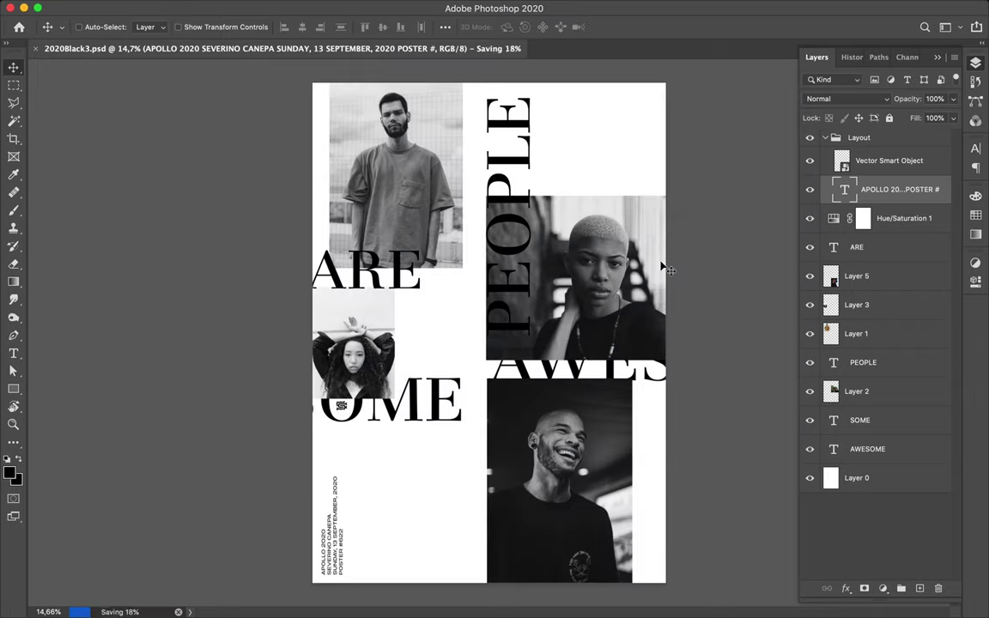
Show the layout grid and shrink the man's photo to about 69% in the upper-left slot
left_click_drag(408, 163, 629, 206)
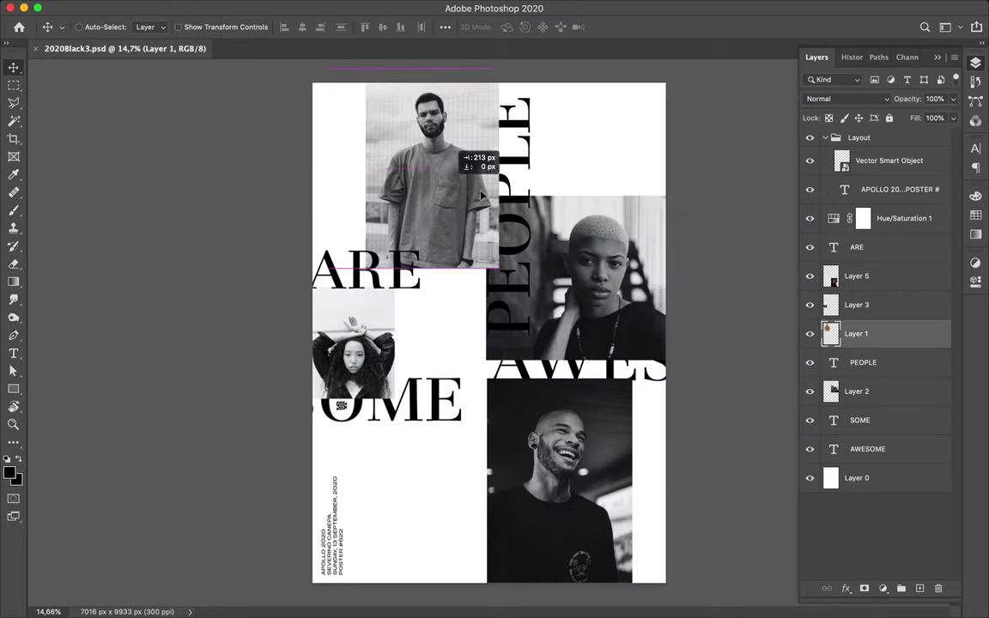
key("super+semicolon")
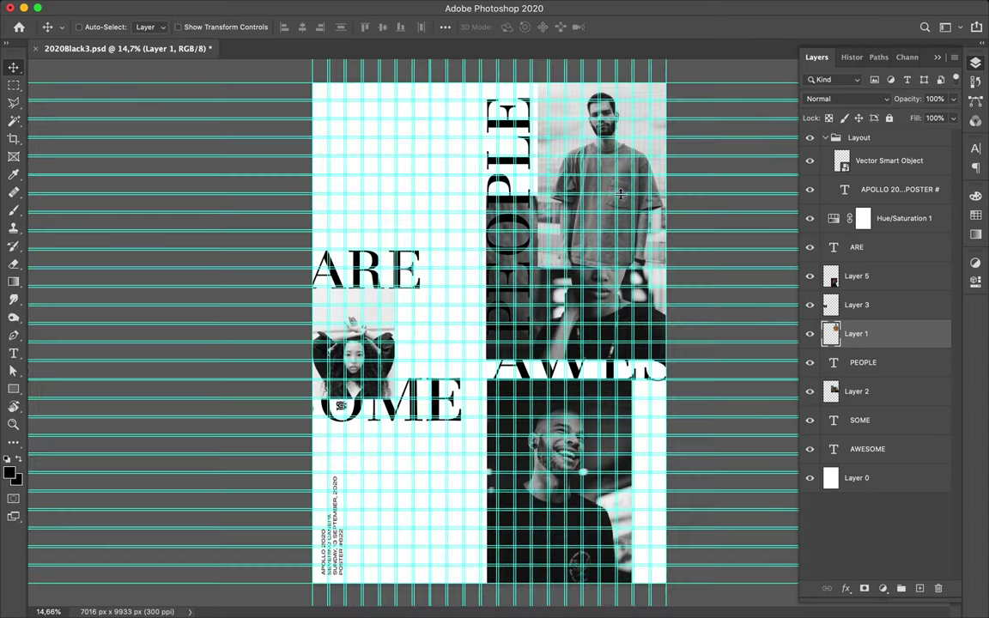
left_click(422, 7)
left_click(544, 253)
left_click_drag(604, 289, 424, 172)
key("ctrl+t")
left_click_drag(485, 85, 418, 116)
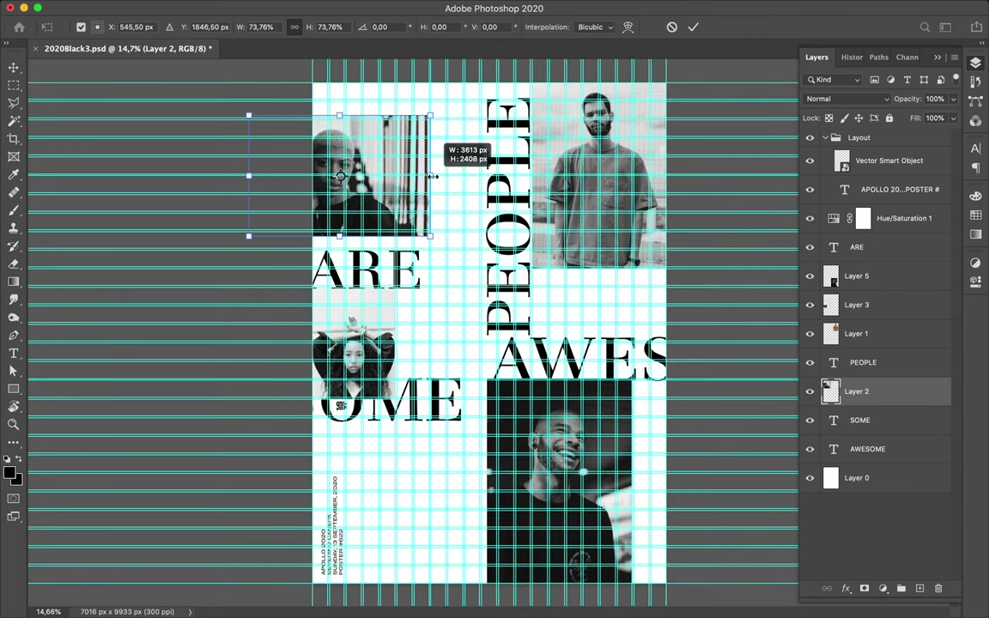
left_click_drag(401, 209, 424, 216)
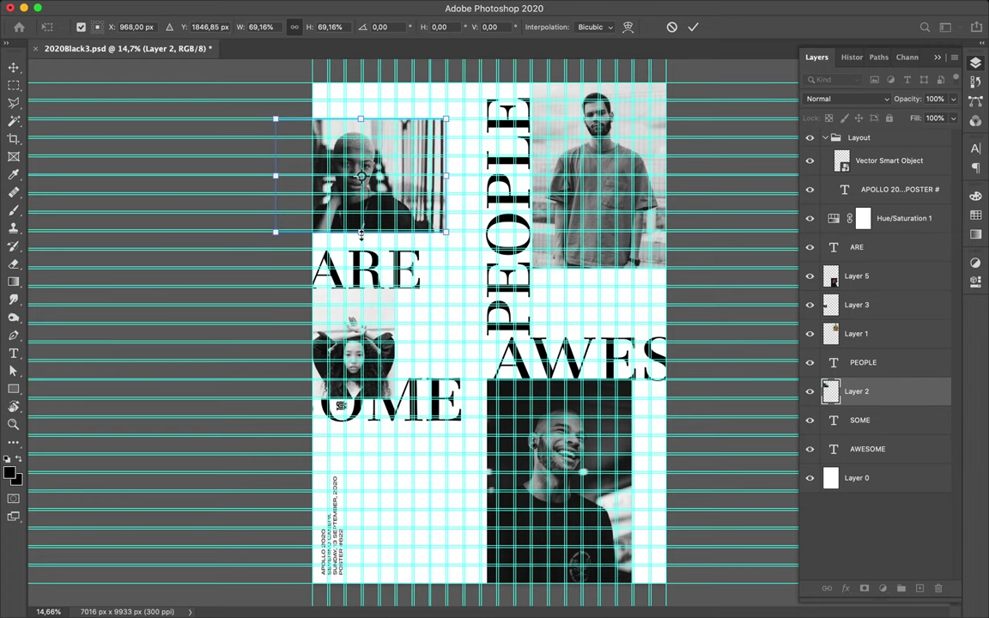
left_click_drag(361, 232, 359, 229)
key("Return")
Raise PEOPLE, place a copy beside the bottom photo, and shift ARE off the left edge
left_click(522, 292)
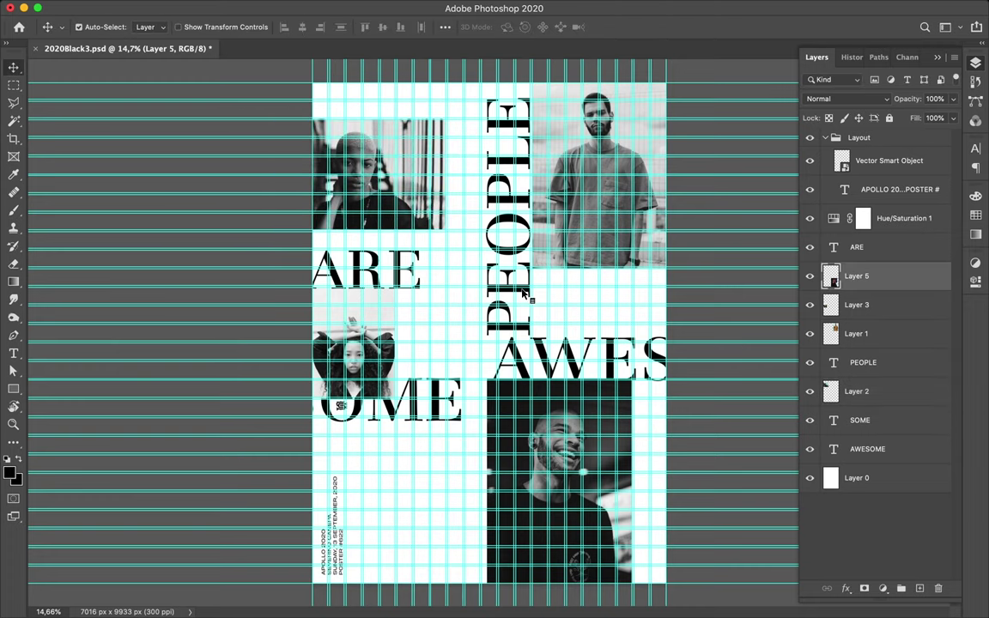
mouse_move(522, 292)
left_mouse_down()
mouse_move(522, 230)
mouse_move(468, 523)
left_mouse_up()
left_click_drag(482, 378, 477, 504)
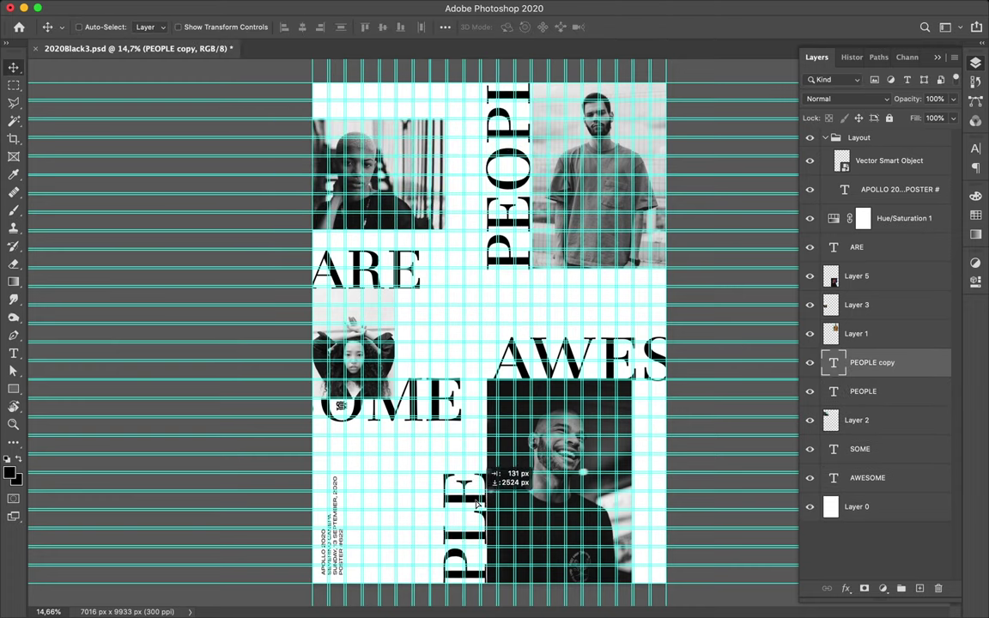
left_click_drag(401, 273, 384, 273)
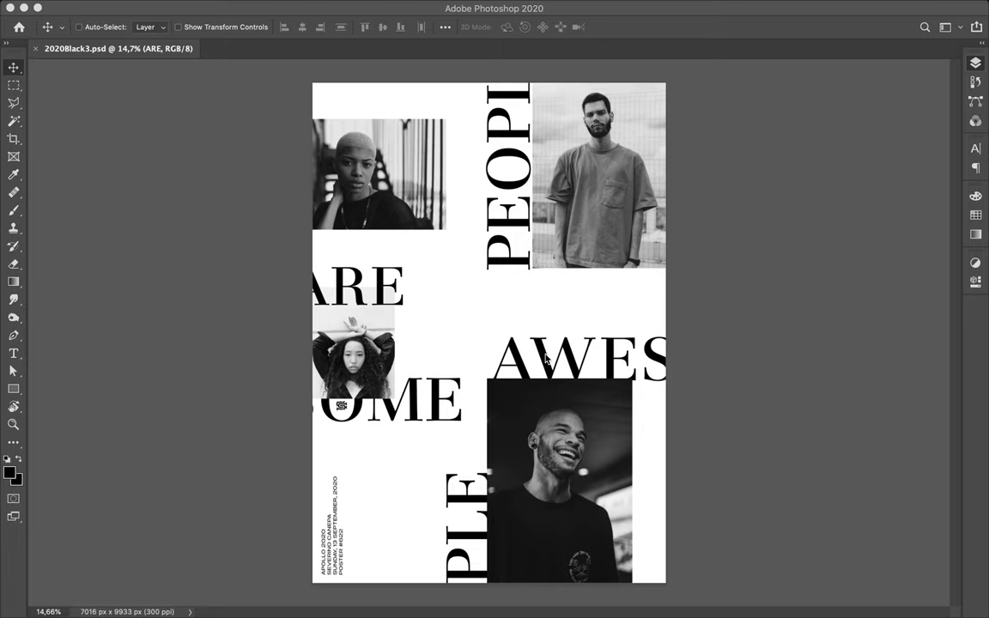
Bring back the Layers panel with F7, enable Auto-Select, and start a Save As
key("F7")
key("super")
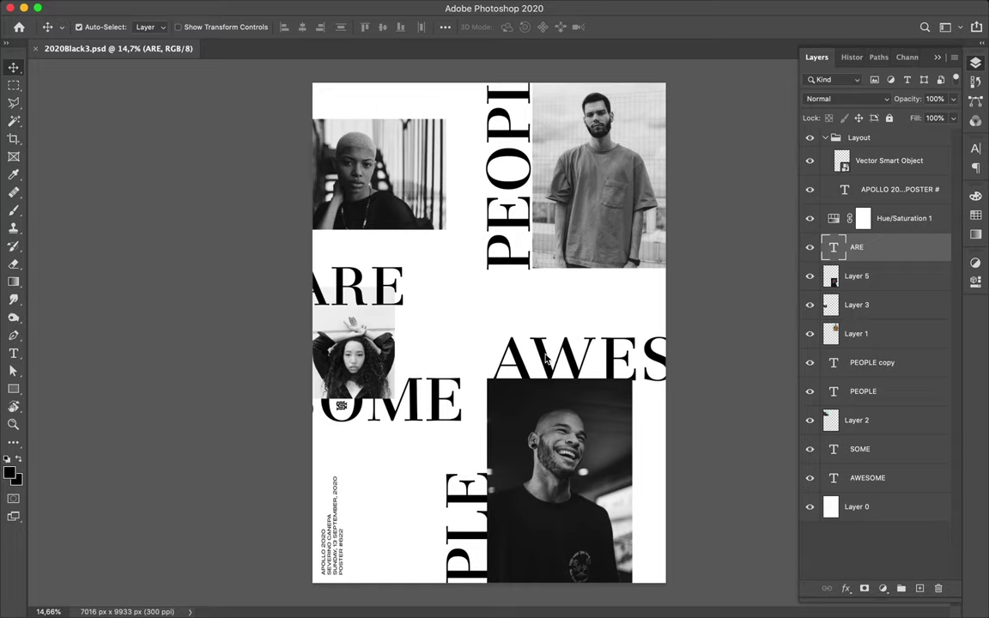
key("super+shift+s")
key("Down")
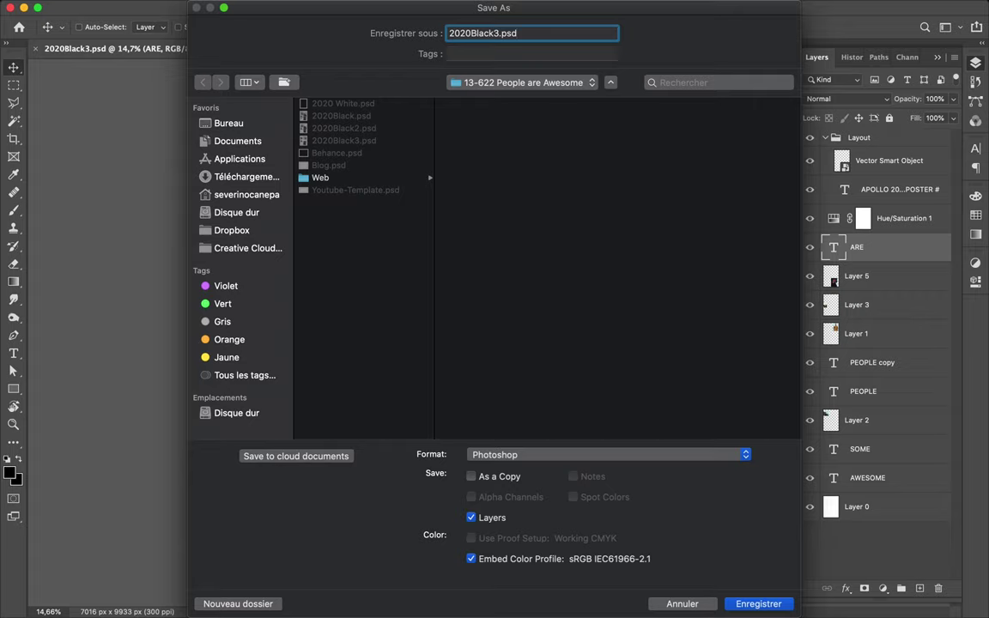
Save the poster as 2020Black4.psd, keeping Maximize Compatibility on
key("BackSpace")
type("4")
key("Return")
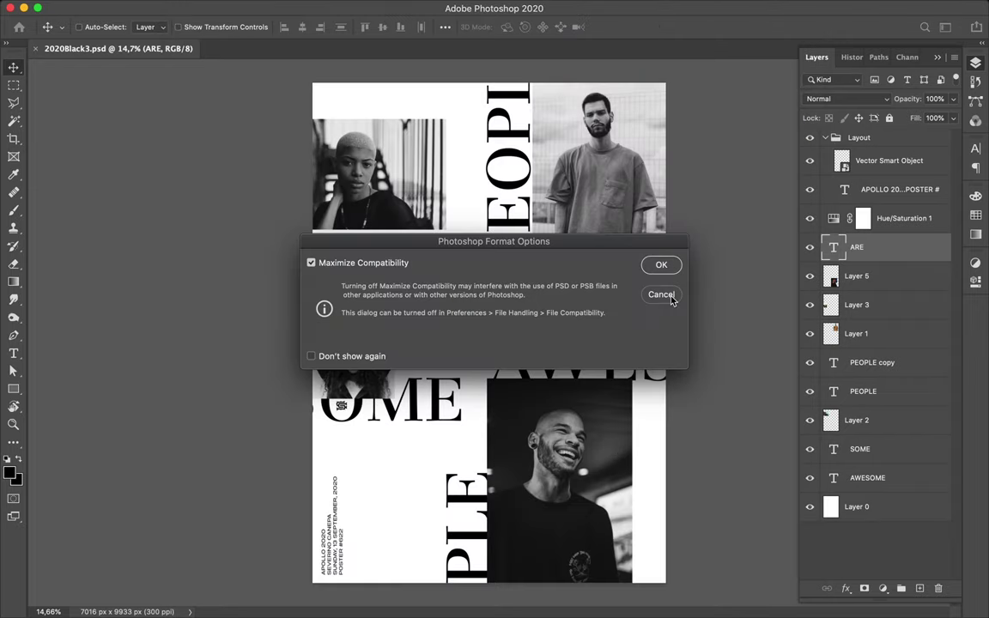
left_click(661, 266)
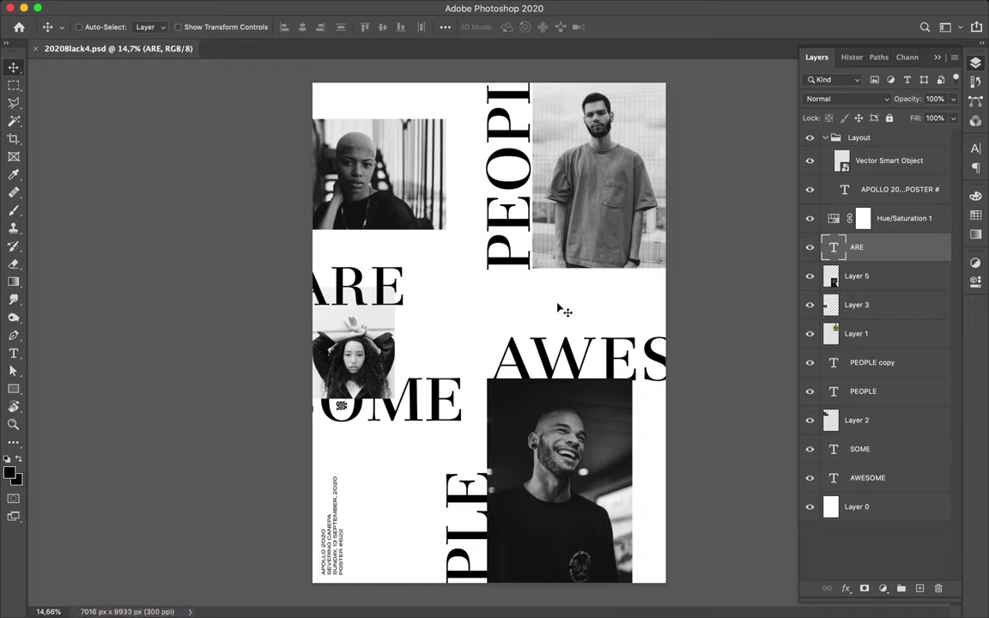
Select the AWESOME, SOME, PEOPLE copy and ARE layers and set font style Regular
left_click(562, 360, "super")
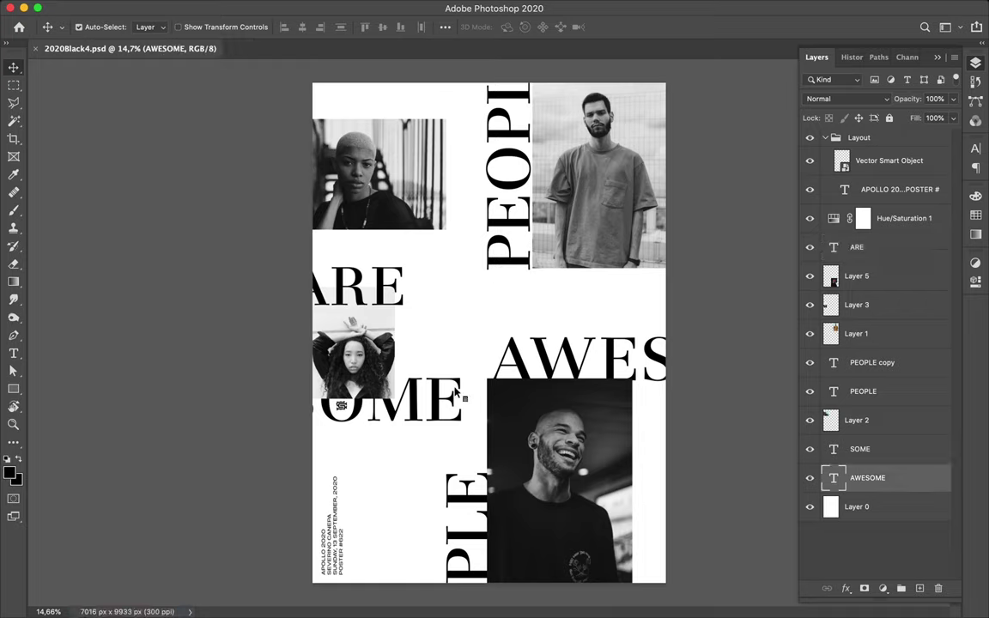
left_click(393, 359, "shift")
left_click(459, 498, "shift")
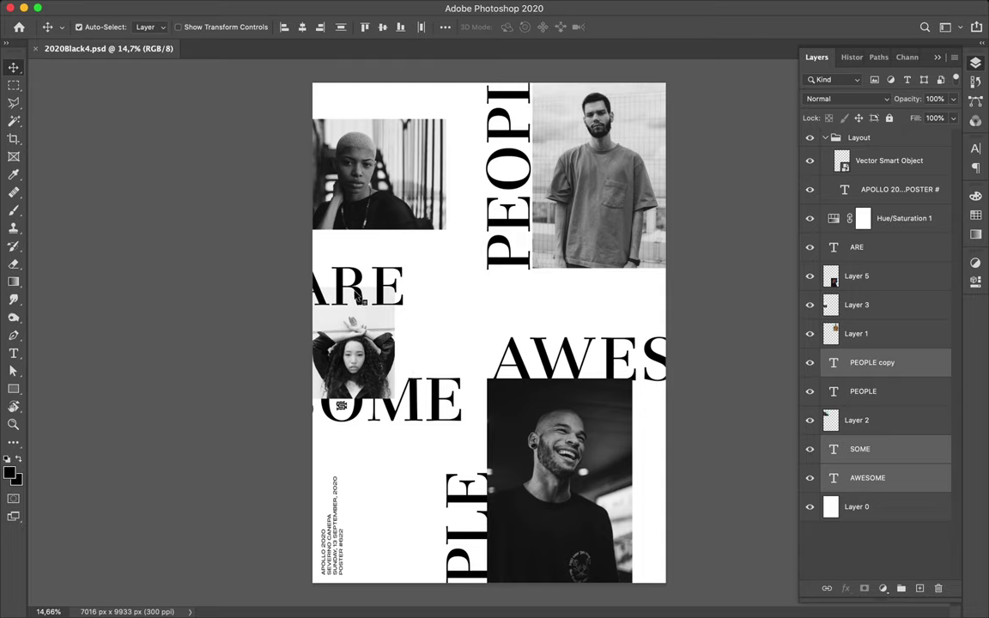
left_click(320, 266, "shift")
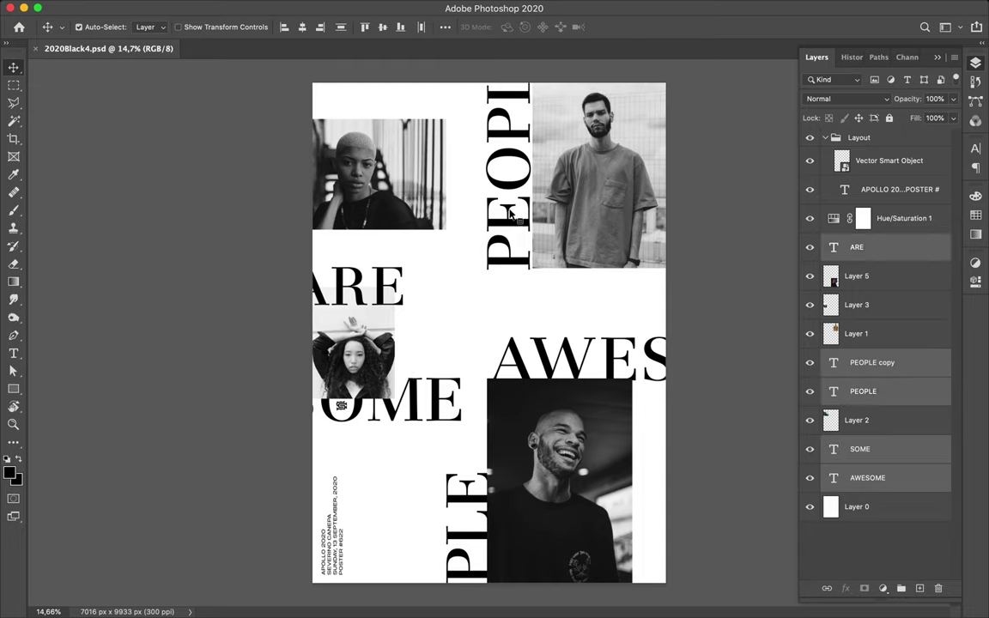
left_click(975, 148)
left_click(951, 168)
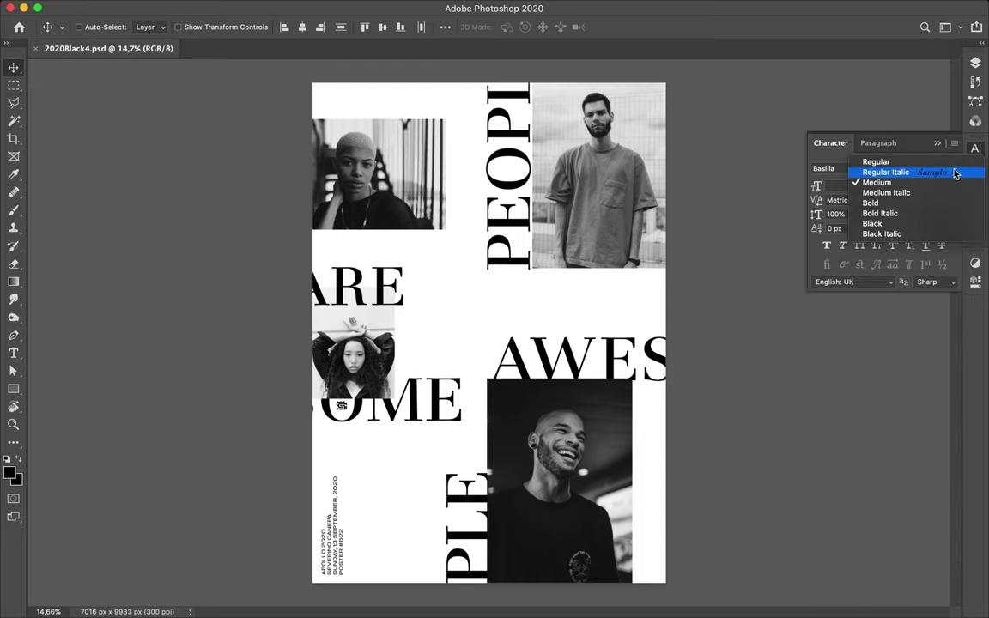
left_click(940, 163)
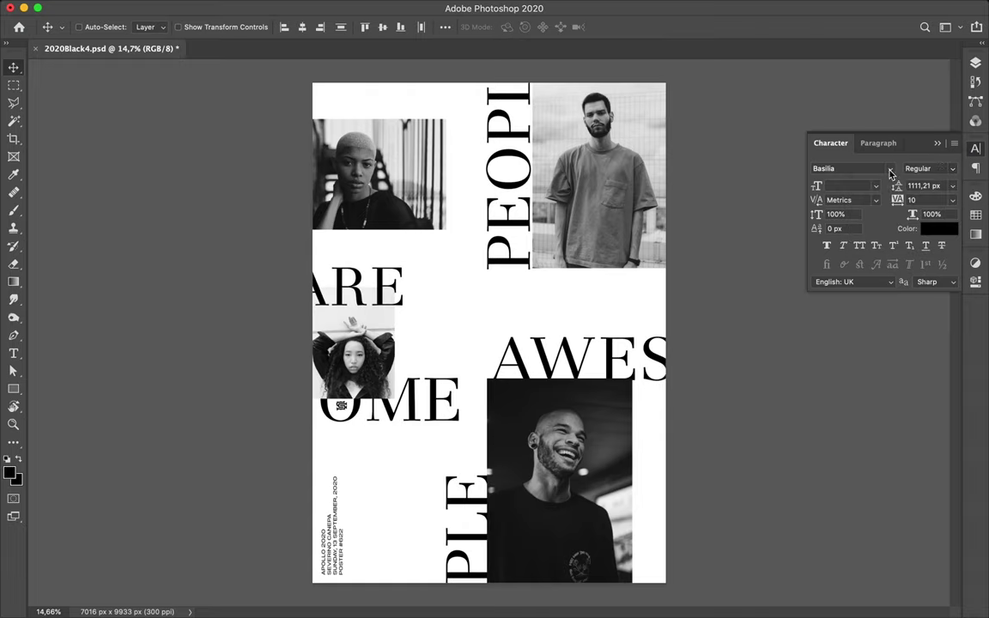
Browse the font list and apply Amulhed to the headline words
left_click(890, 169)
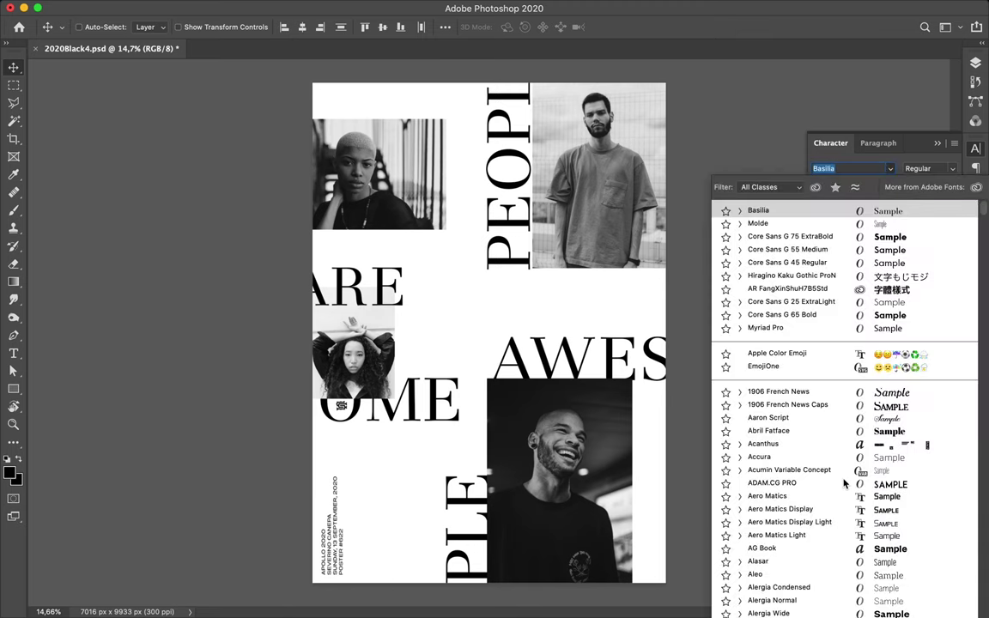
key("Down")
key("Down")
key("Down")
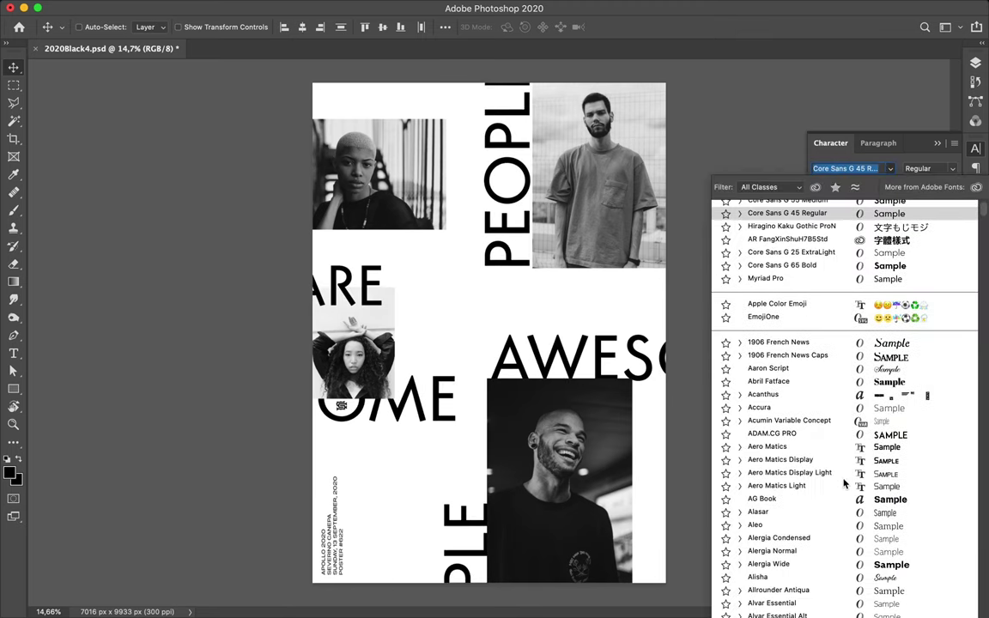
scroll(844, 481, "down", 3)
scroll(843, 446, "down", 5)
scroll(842, 412, "down", 1)
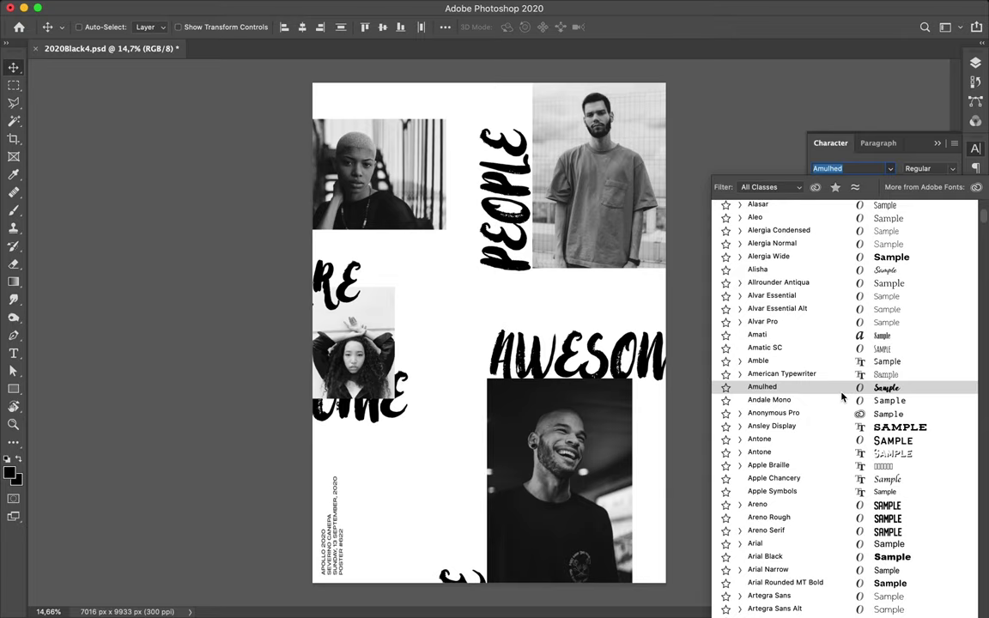
key("Return")
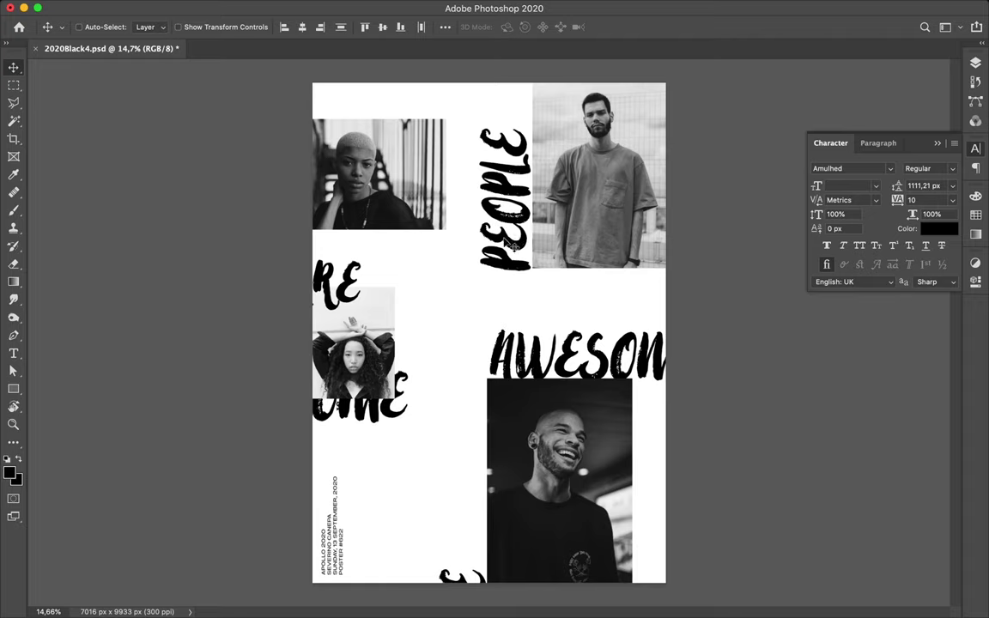
Retype PEOPLE and AWESOME in title case as 'People' and 'Awesome'
key("t")
left_click_drag(512, 247, 513, 168)
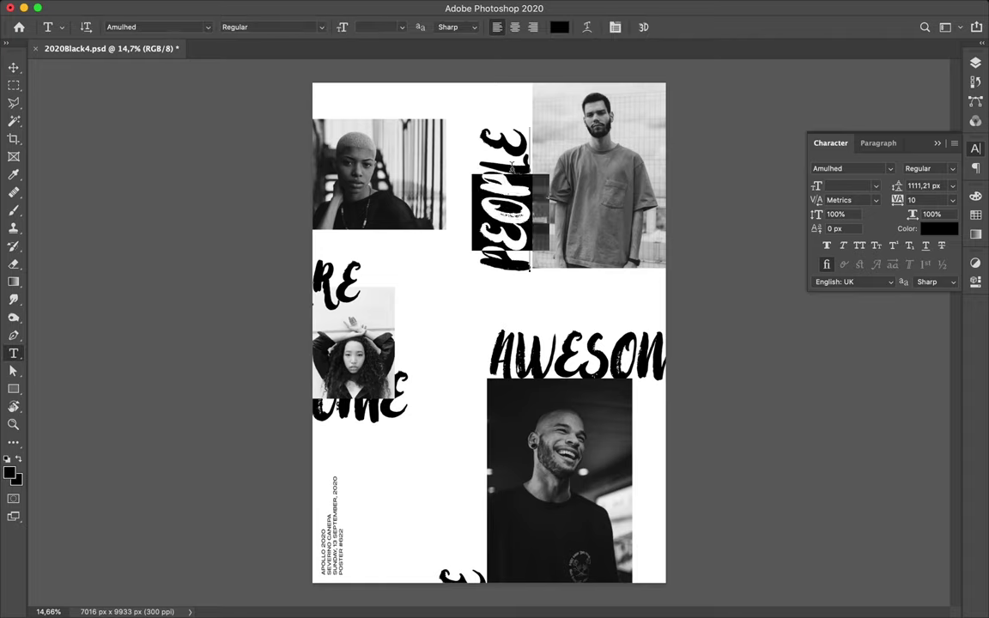
left_click(508, 133)
key("BackSpace")
key("BackSpace")
key("BackSpace")
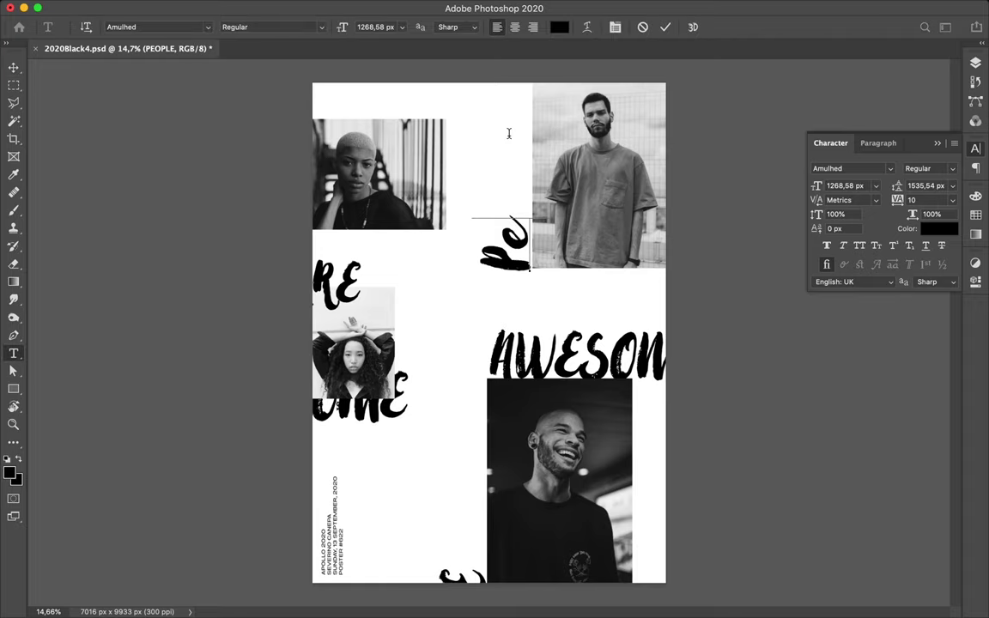
type("ople")
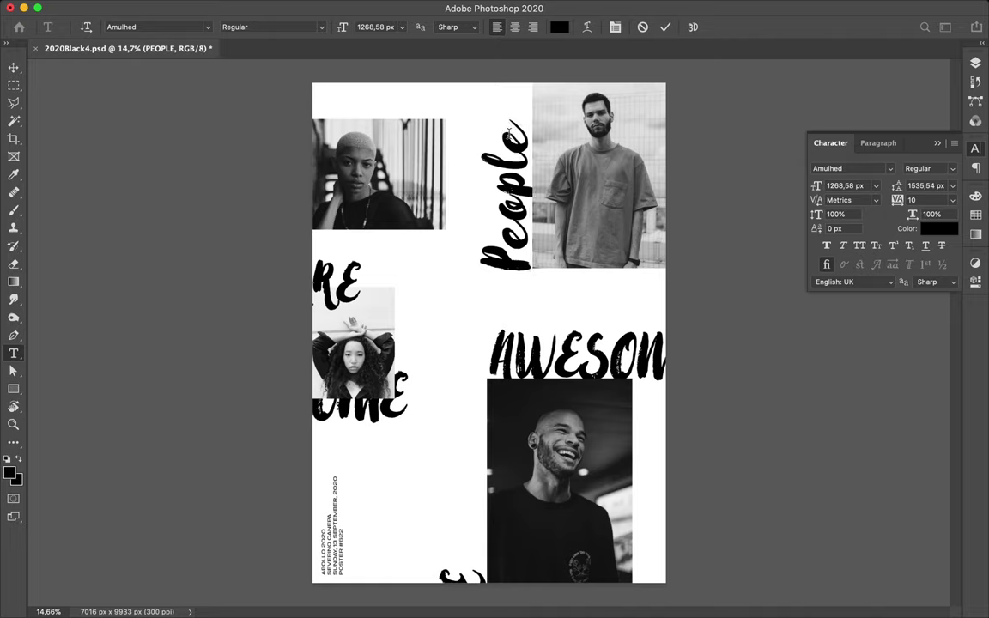
left_click_drag(515, 352, 822, 369)
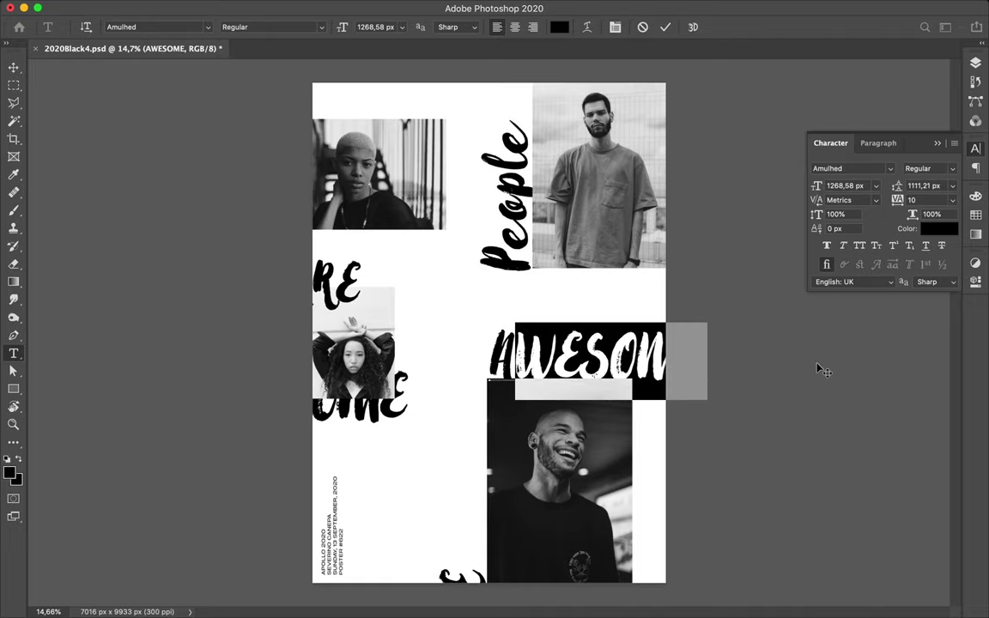
type("wesome")
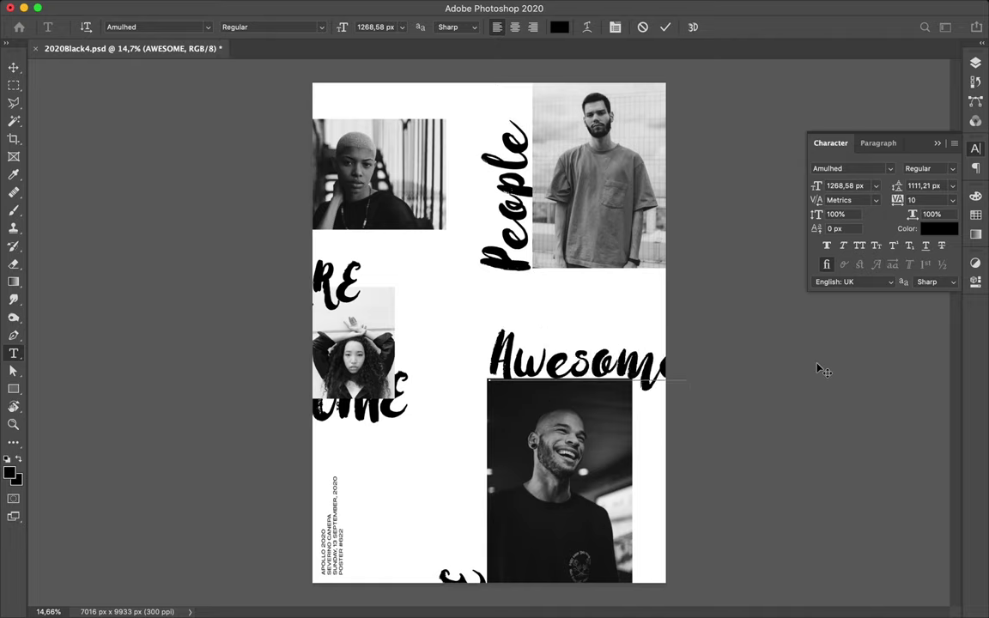
left_click(822, 369)
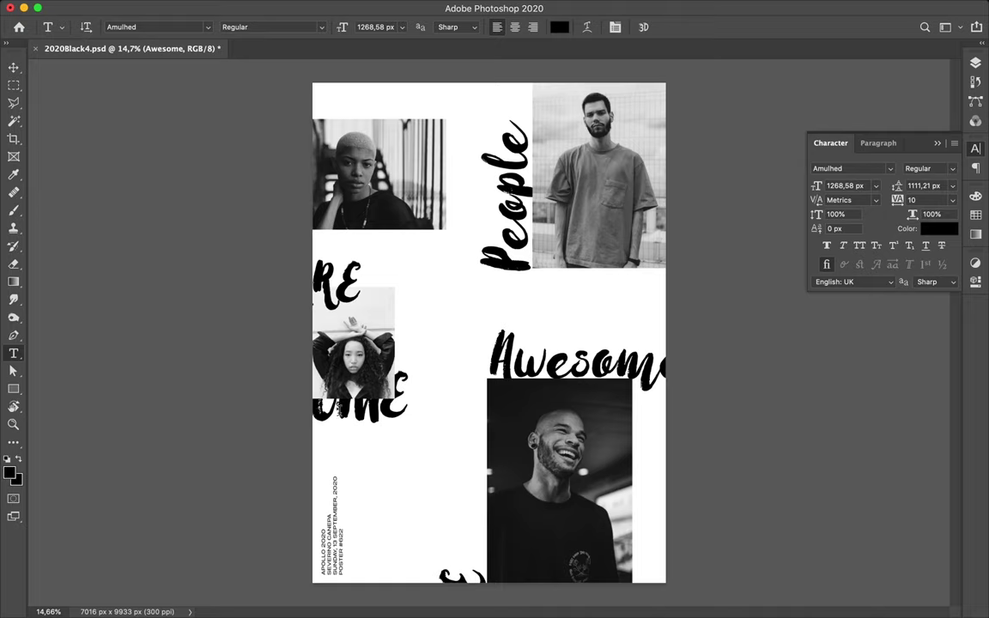
Retype SOME as lowercase 'some' and ARE as 'Are', moving Are beside People
left_click_drag(283, 381, 434, 413)
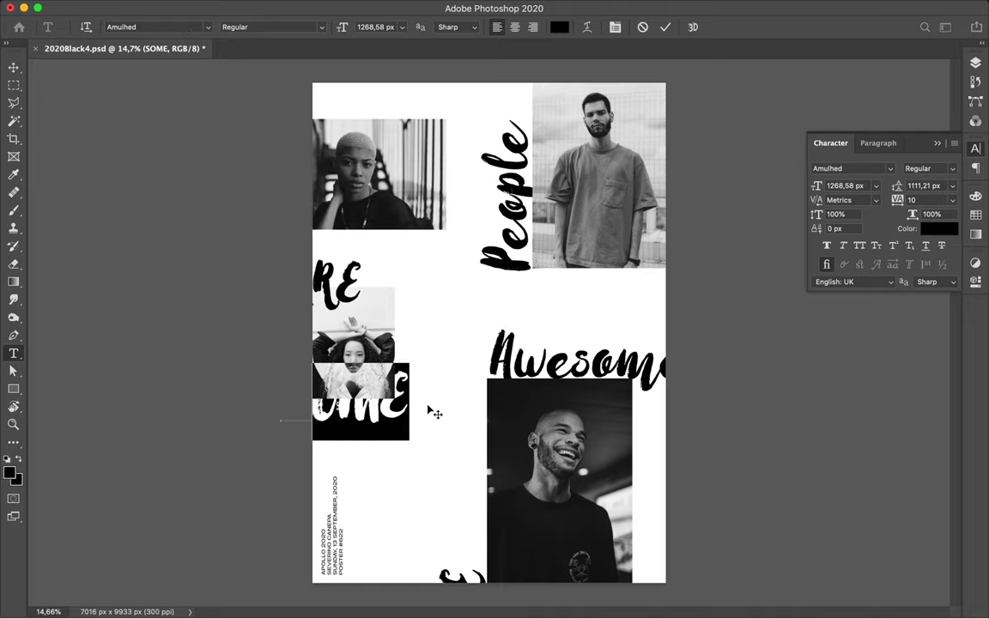
type("some")
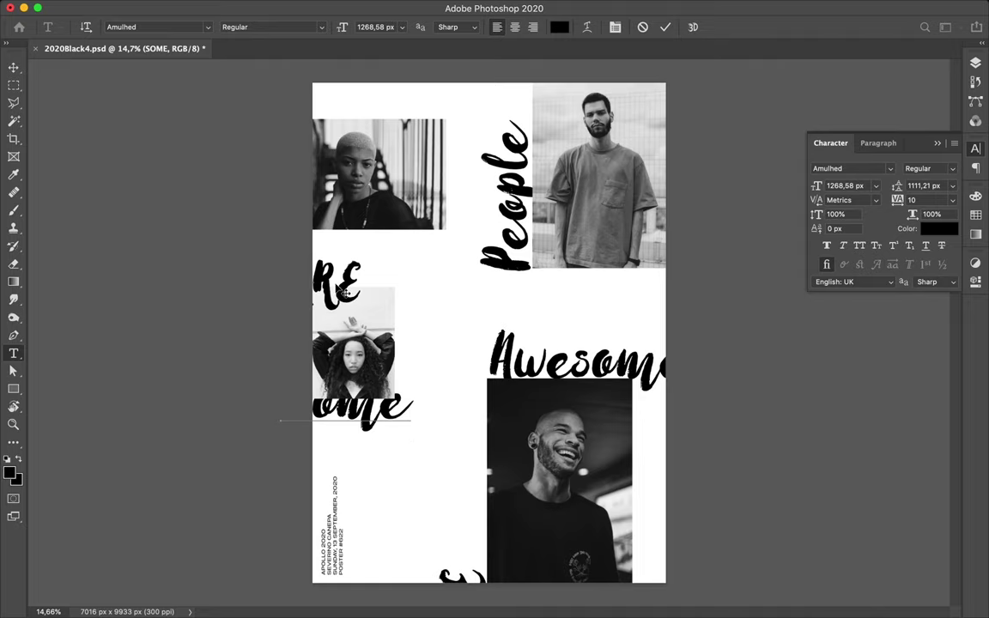
key("ctrl+Return")
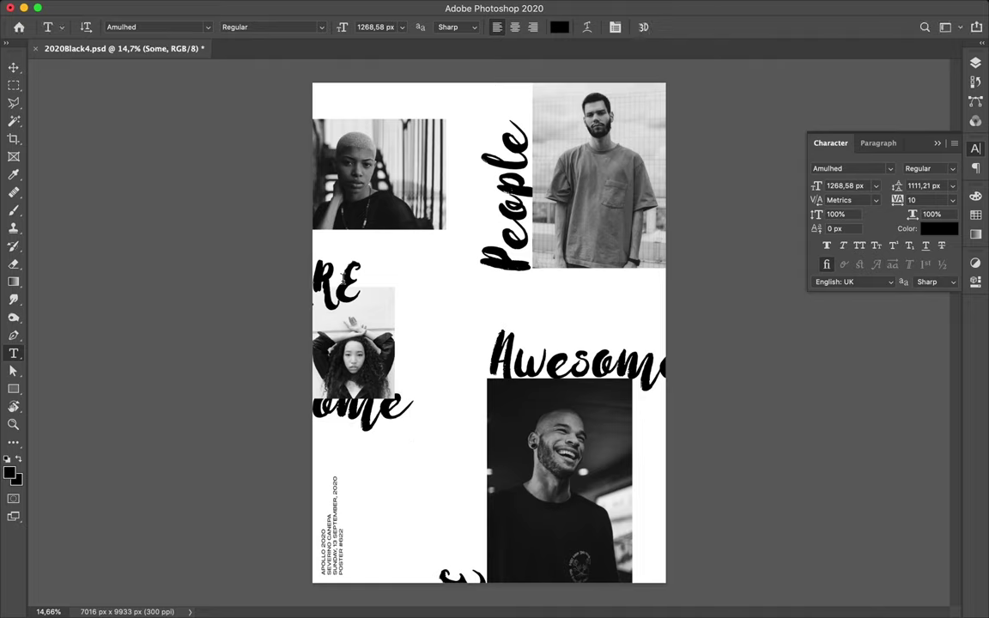
double_click(318, 258)
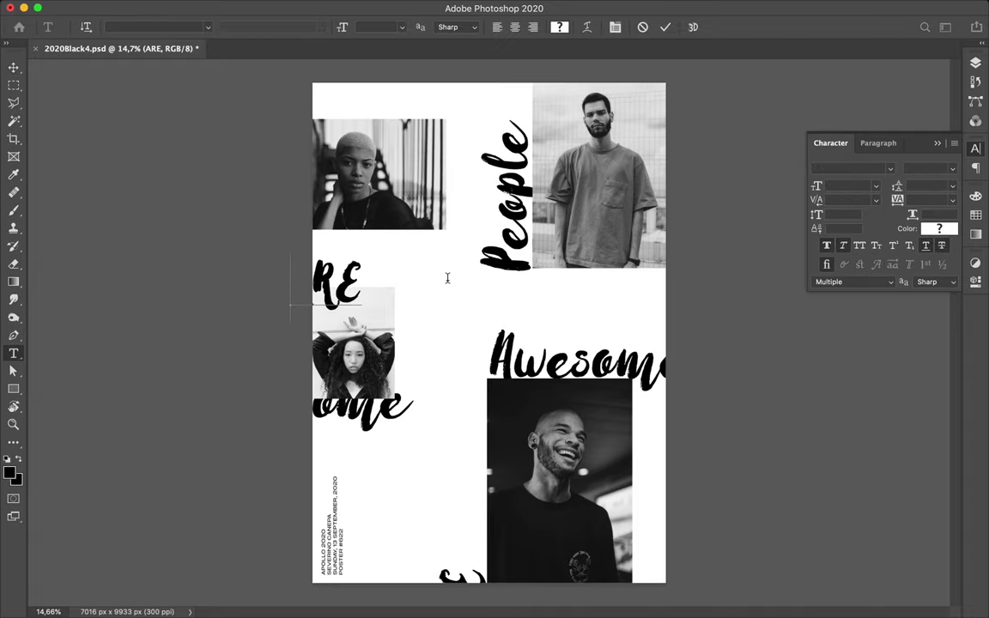
left_click_drag(325, 279, 461, 275)
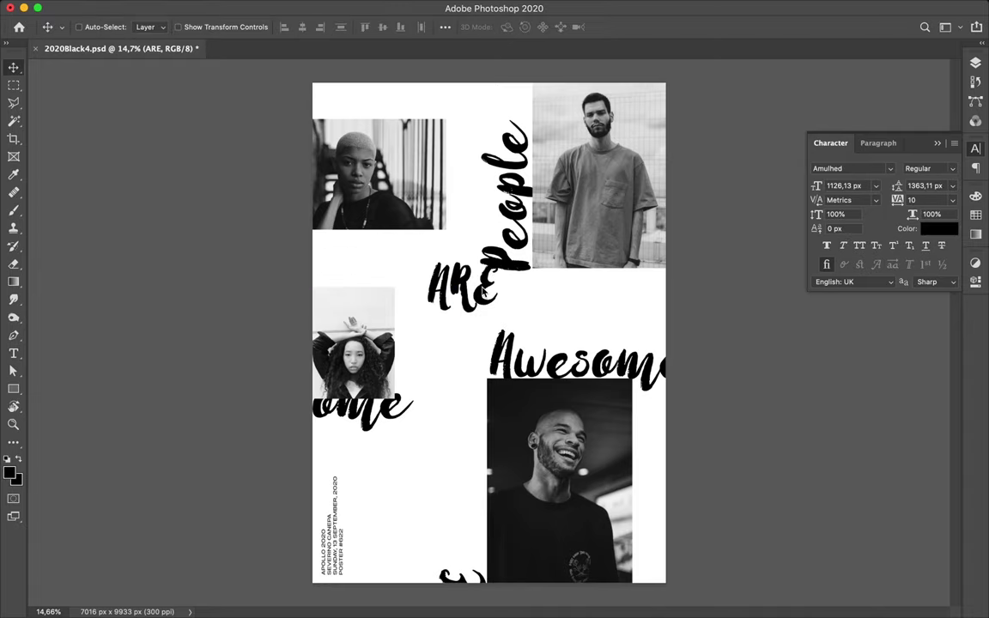
type("A")
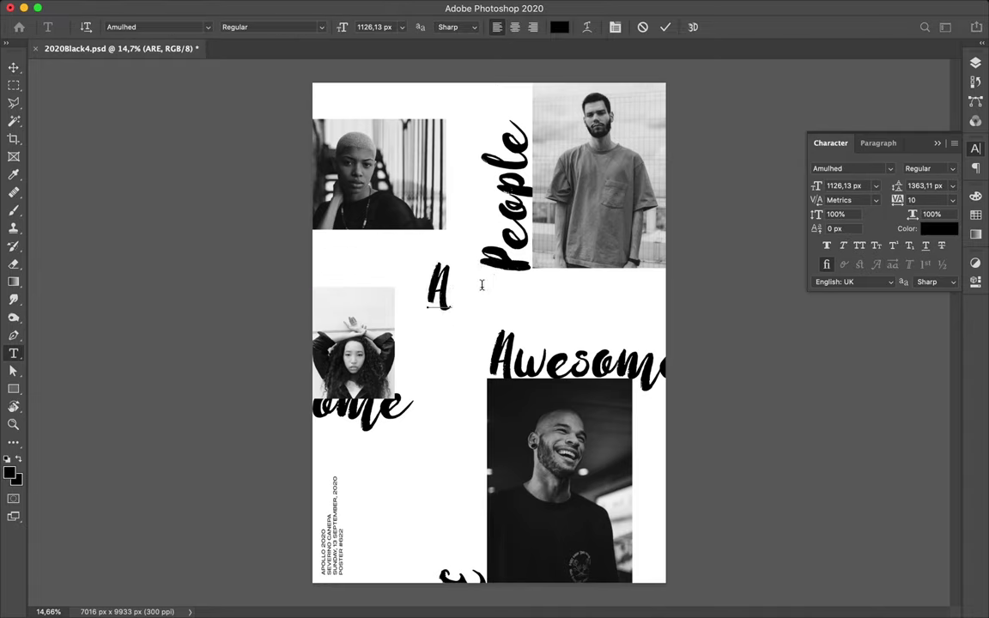
type("re")
key("Escape")
Retype 'Are' in lowercase as 'are'
key("v")
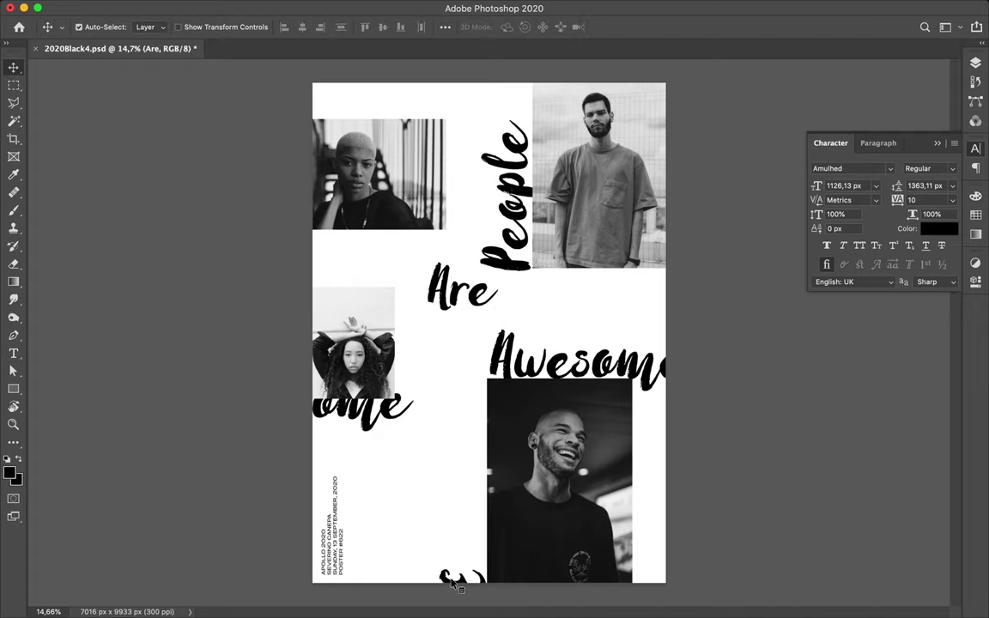
left_click(452, 582)
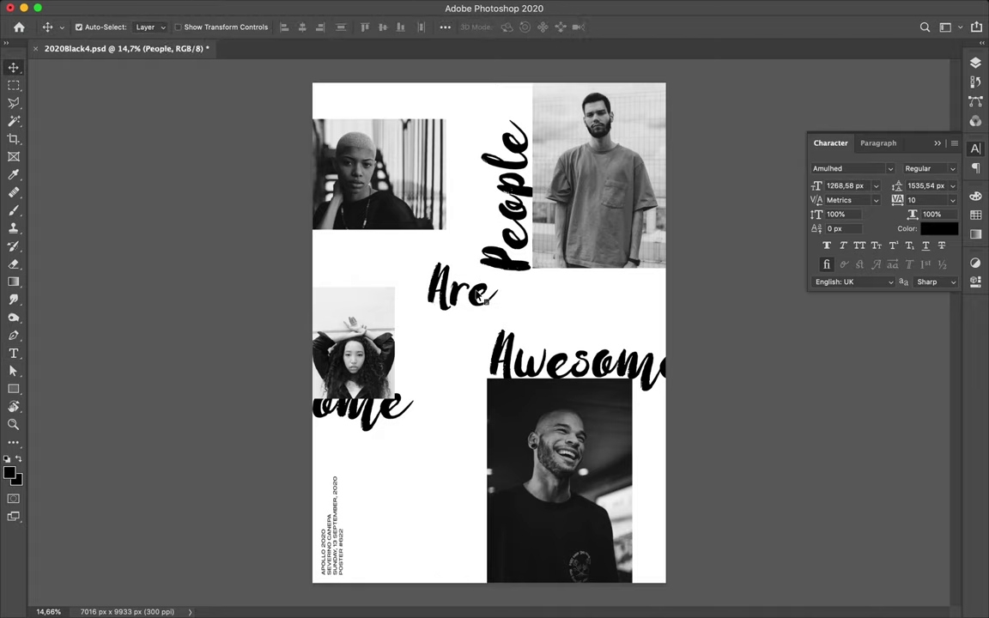
double_click(434, 273)
type("are")
key("Escape")
key("v")
Rotate People to 105°, move it down-left, and bring Awesome up beneath 'are'
left_click(505, 259)
key("ctrl+t")
mouse_move(467, 108)
left_mouse_down()
mouse_move(700, 129)
mouse_move(697, 121)
left_mouse_up()
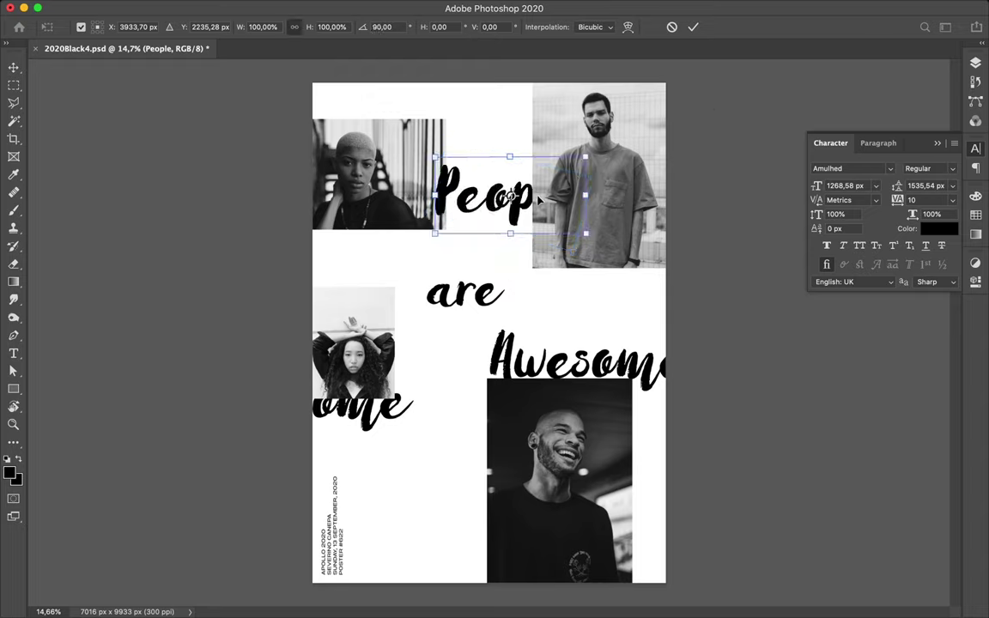
key("Return")
mouse_move(517, 210)
left_mouse_down()
mouse_move(394, 271)
mouse_move(408, 265)
left_mouse_up()
left_click(534, 358, "super")
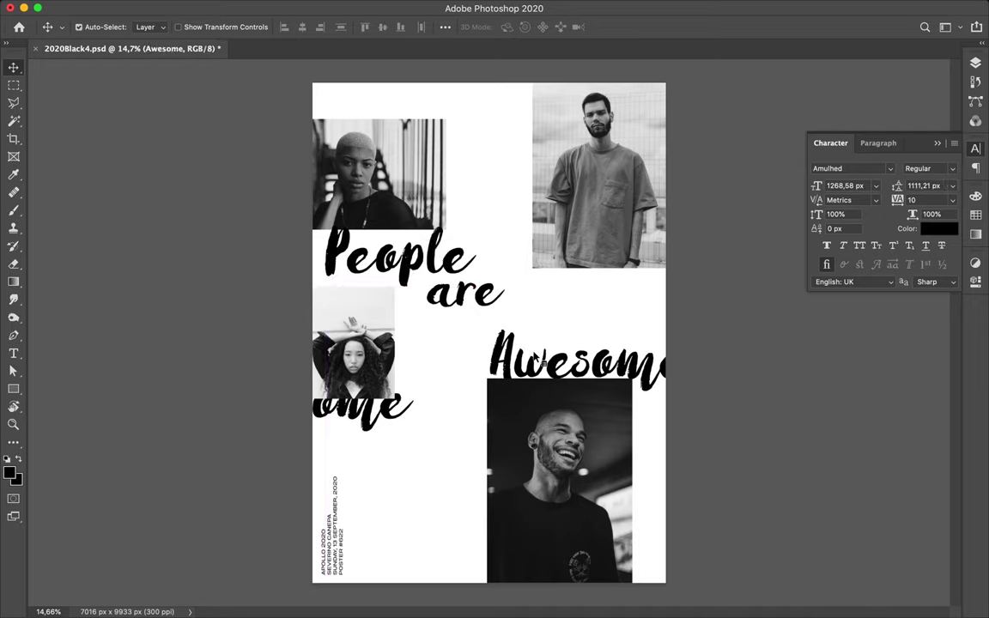
left_click_drag(536, 359, 472, 344)
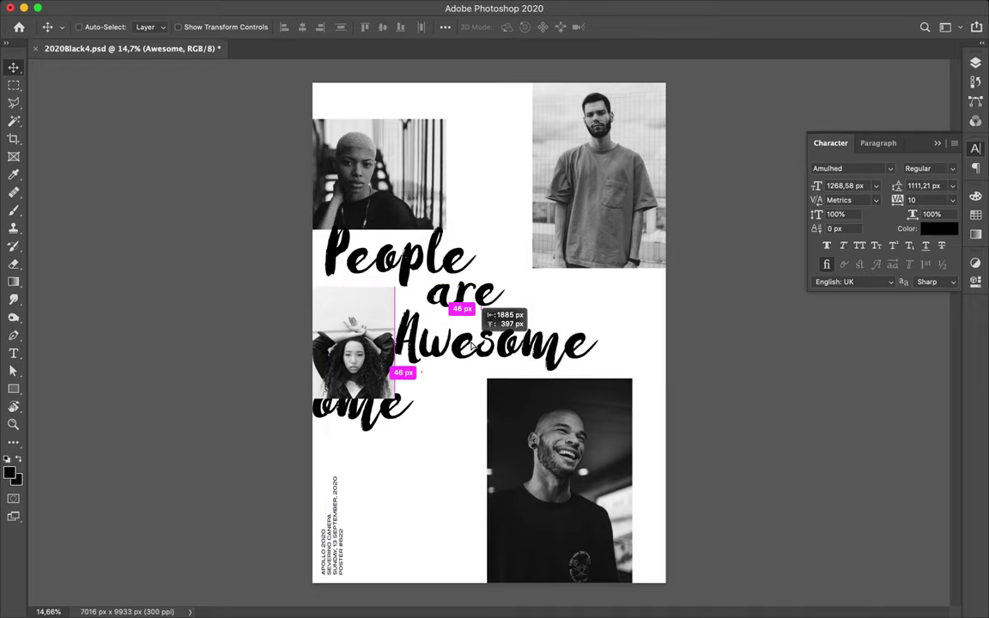
Delete the leftover 'ome' fragment and shift the three-word headline right and down
left_click(397, 412)
key("Delete")
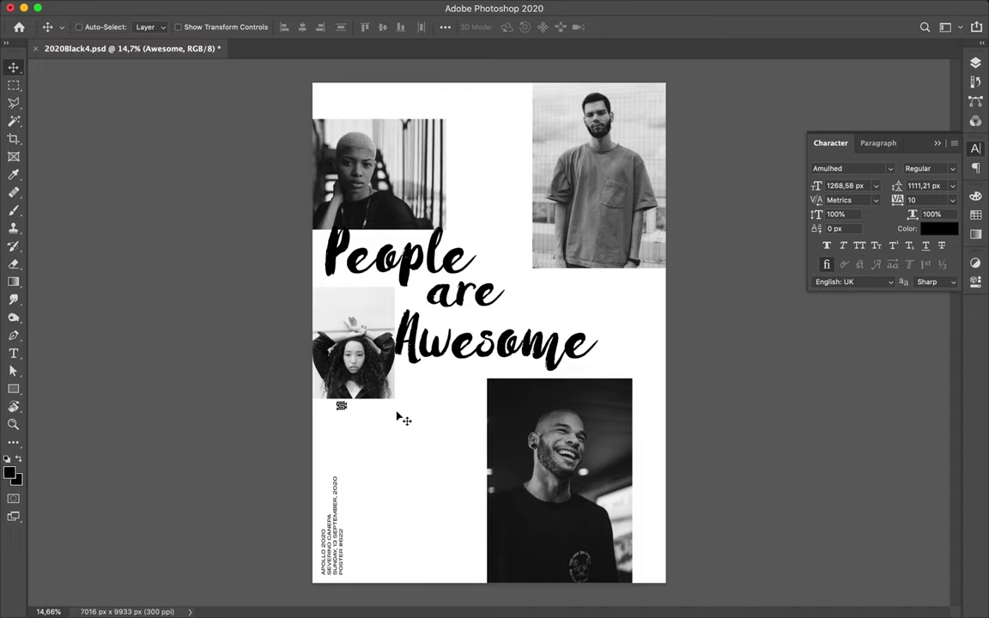
left_click(463, 305, "super")
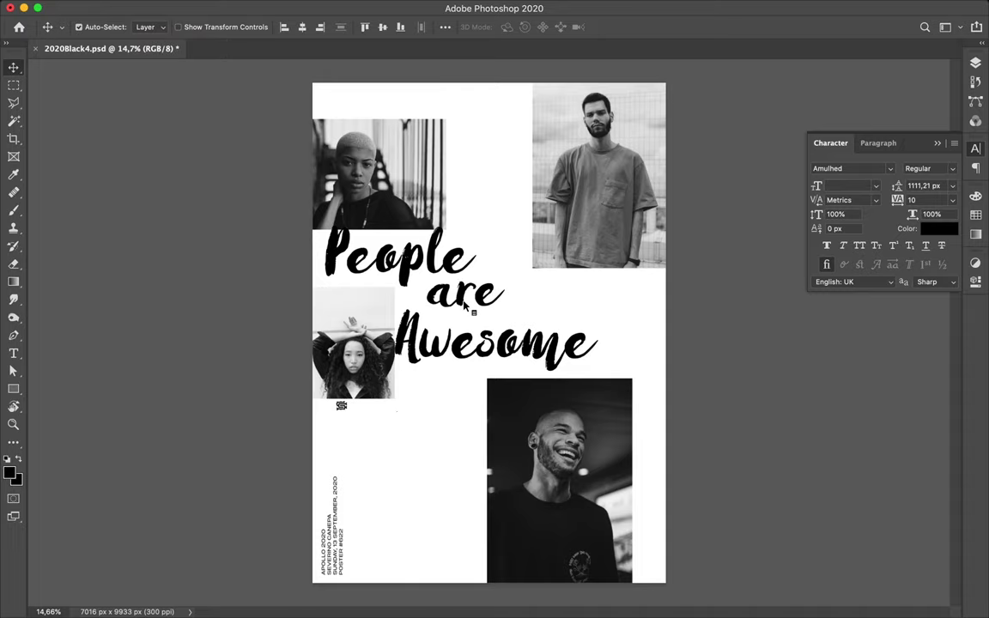
left_click_drag(429, 261, 482, 290)
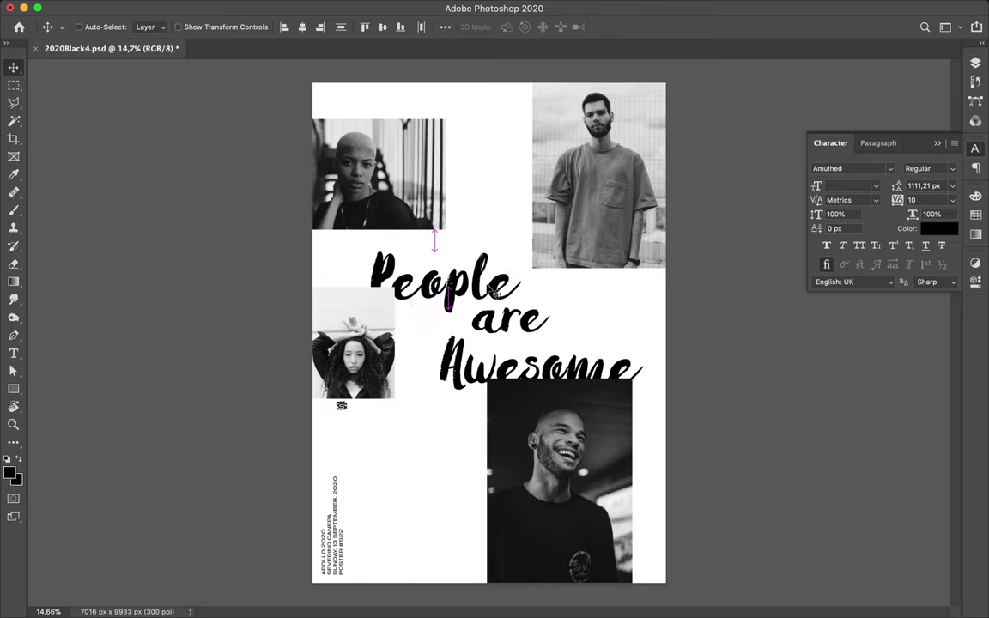
Nudge Awesome up to settle just under 'are'
left_click(451, 344)
double_click(451, 343)
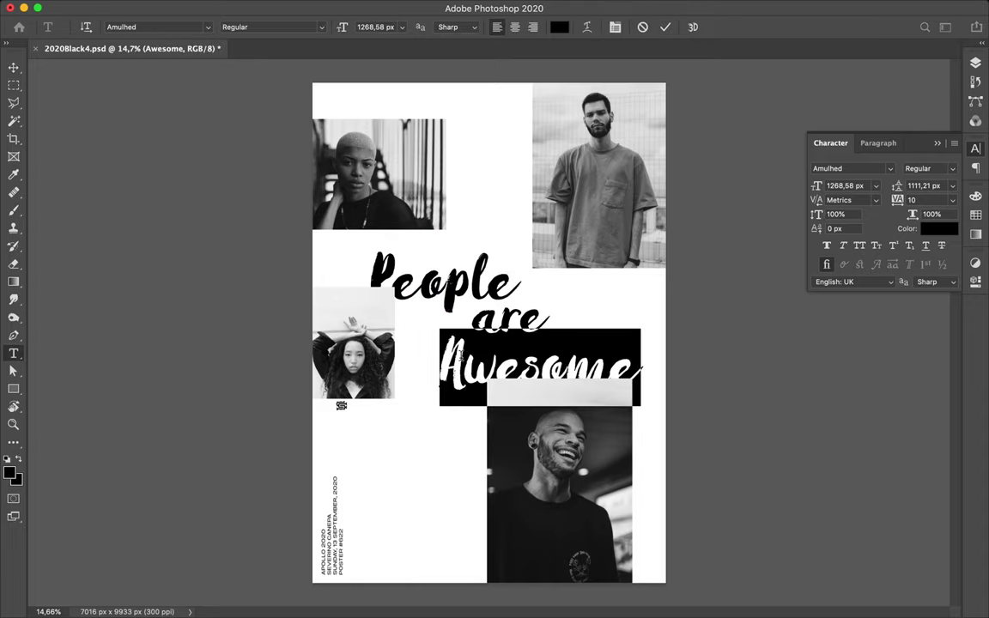
key("Escape")
key("v")
left_click_drag(461, 356, 461, 346)
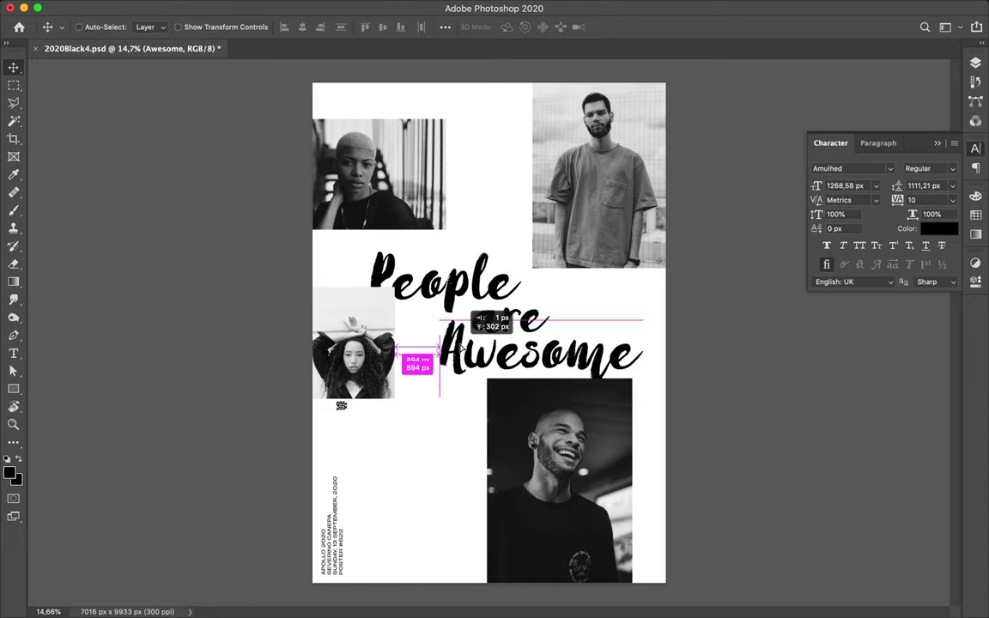
left_click_drag(460, 347, 458, 346)
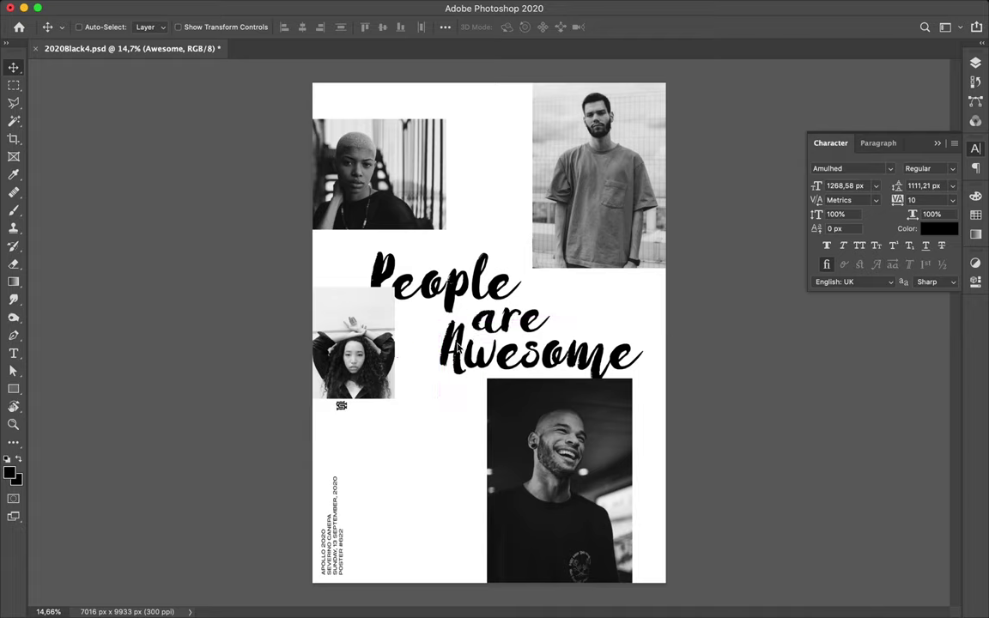
left_click(342, 407)
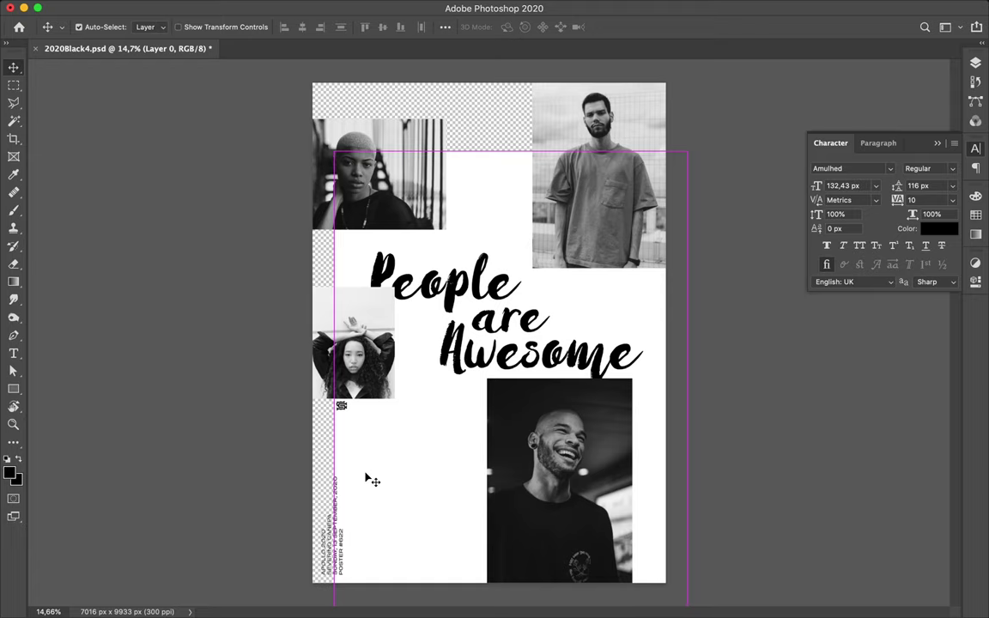
Move the logo down beside the credit text, lower the woman's photo, and shift the man's photo left
mouse_move(351, 435)
left_mouse_down()
mouse_move(376, 521)
mouse_move(358, 572)
left_mouse_up()
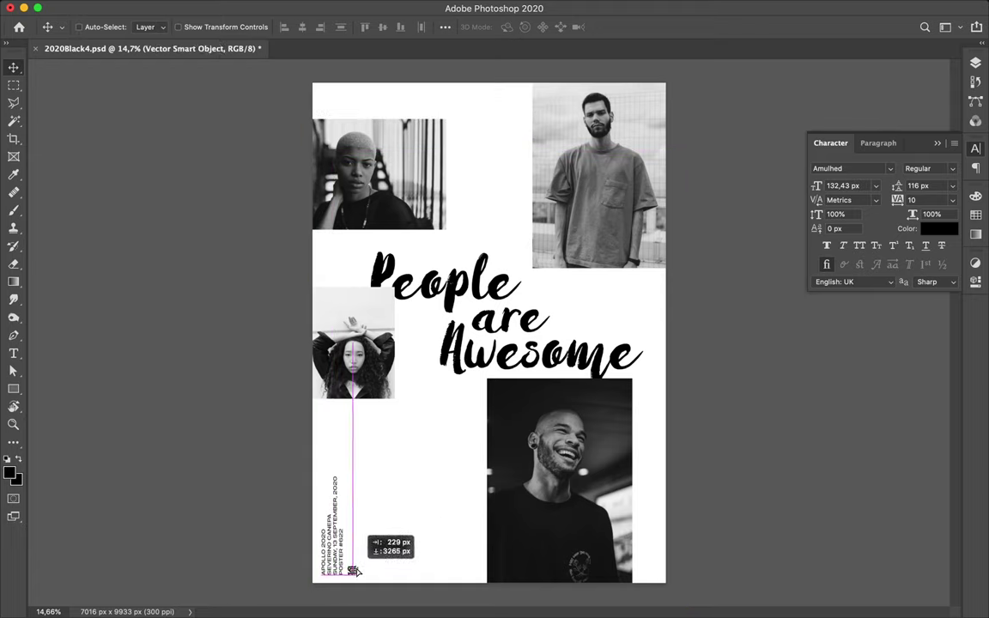
left_click_drag(347, 335, 371, 411)
left_click(542, 435)
left_click_drag(544, 433, 491, 480)
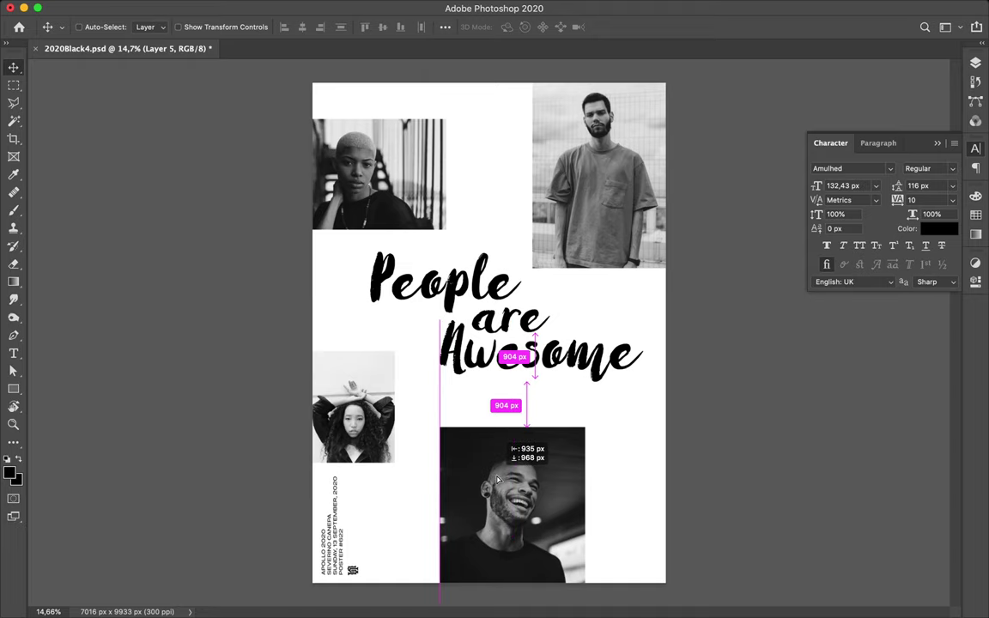
left_click_drag(491, 481, 503, 481)
Show the grid guides and align the man's and woman's photos against them
key("ctrl+semicolon")
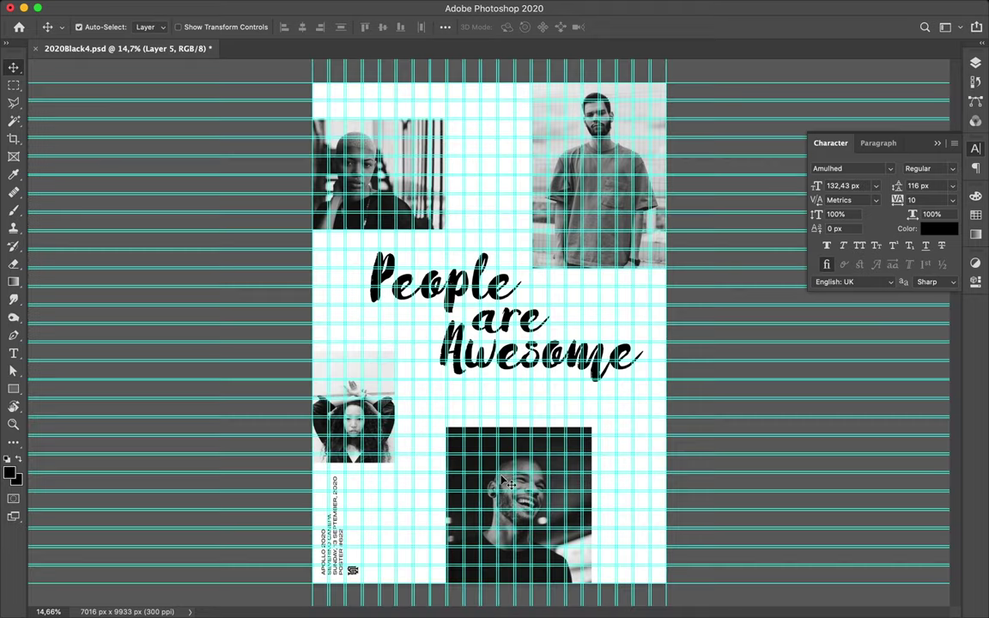
scroll(481, 455, "up", 2)
left_click_drag(443, 442, 490, 481)
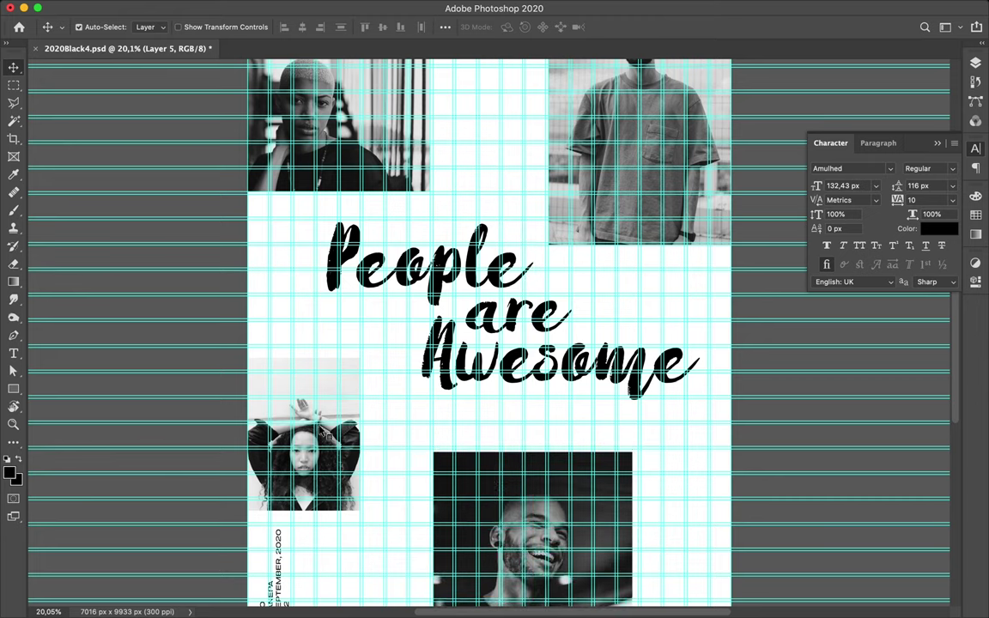
left_click_drag(324, 436, 324, 426)
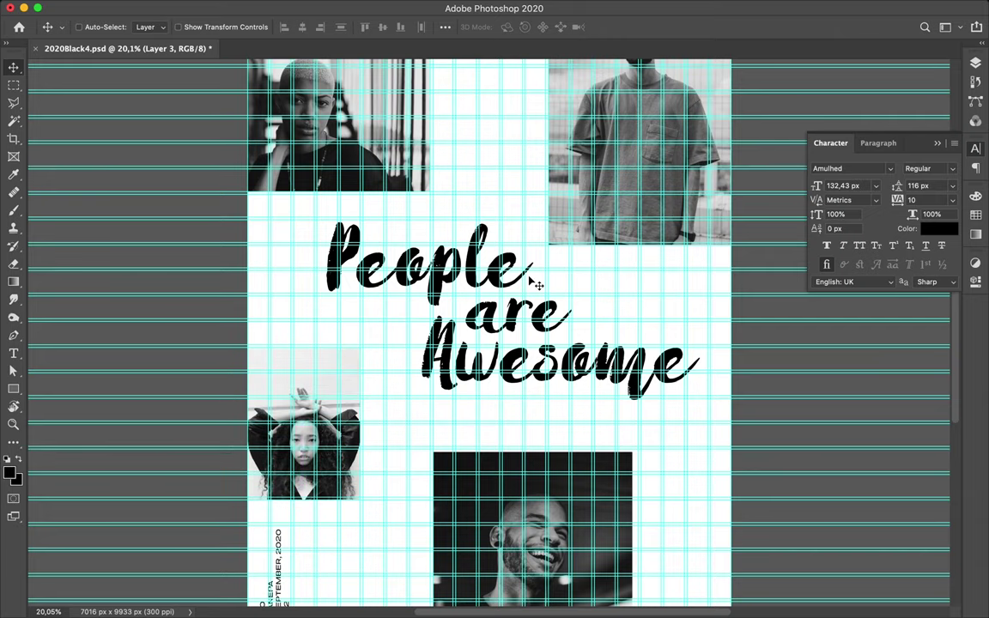
scroll(530, 282, "up", 3)
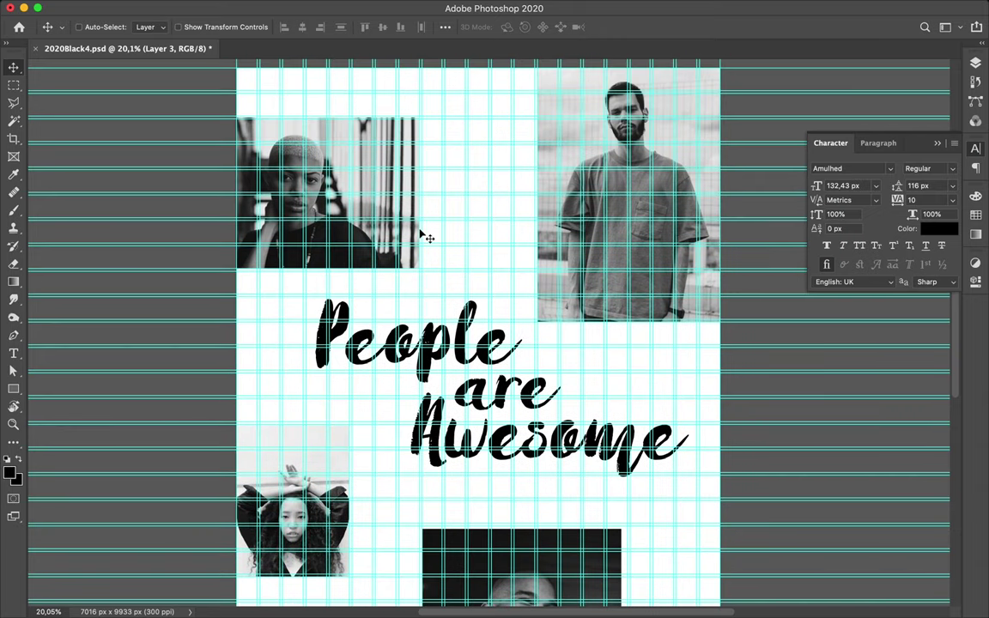
scroll(420, 233, "down", 1)
scroll(433, 206, "down", 1)
scroll(444, 196, "down", 1)
scroll(446, 197, "down", 1)
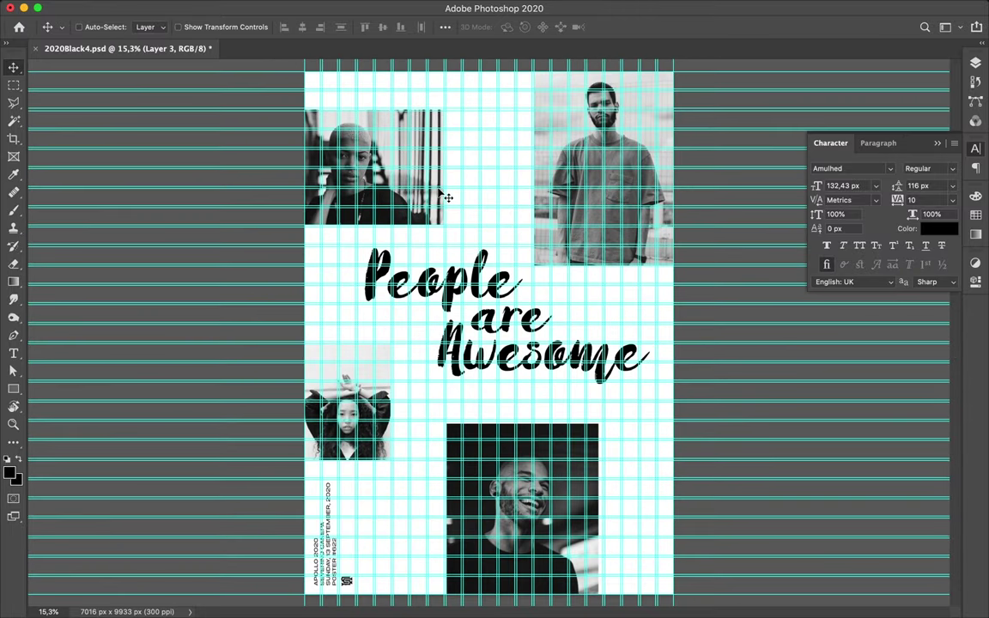
Enlarge the man's photo to about 116% below Awesome, then hide the guides
left_click(519, 436)
key("ctrl+t")
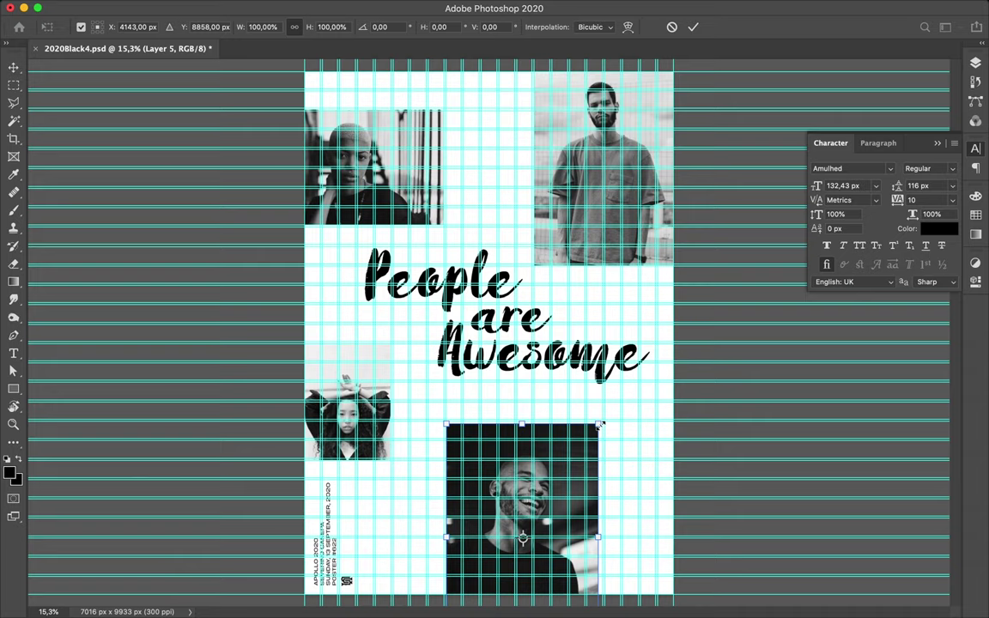
left_click_drag(599, 424, 636, 396)
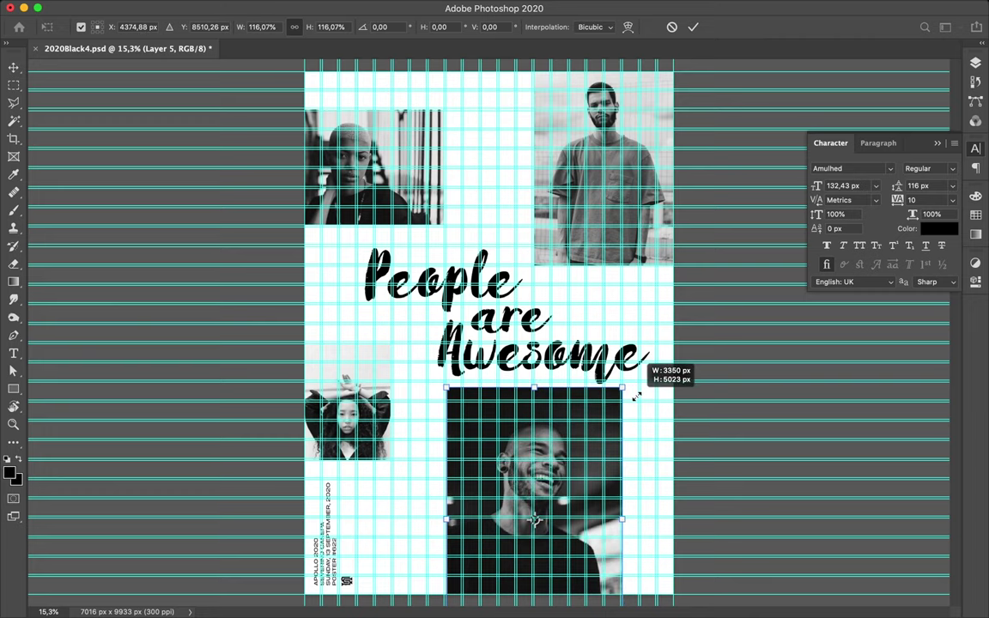
left_click_drag(597, 421, 598, 436)
key("Return")
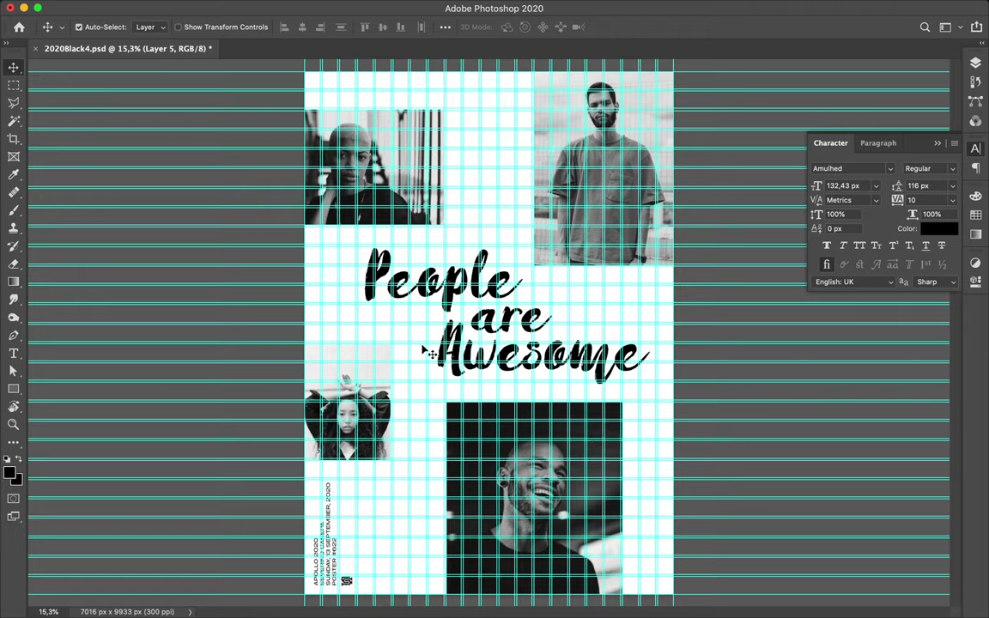
key("ctrl+shift+n")
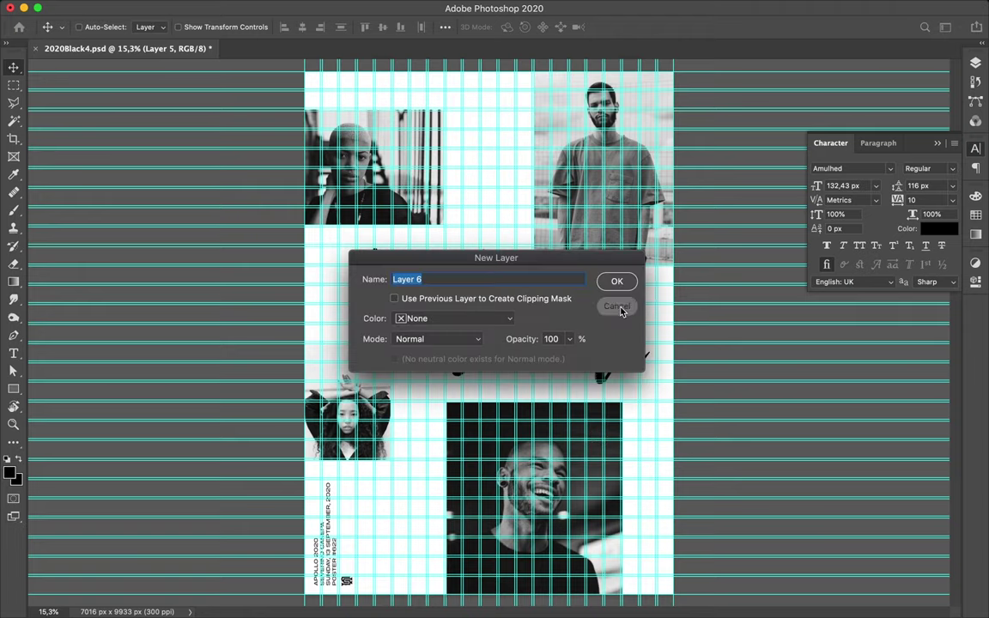
left_click(620, 309)
key("super")
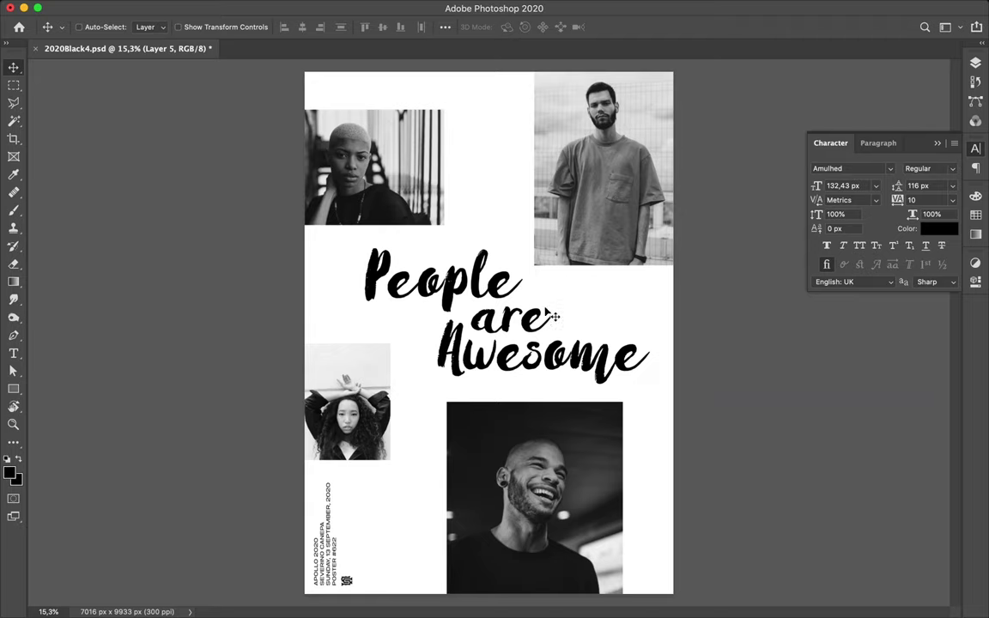
Select the 'are' and 'Awesome' text layers and save 2020Black4.psd
left_click(508, 330, "shift")
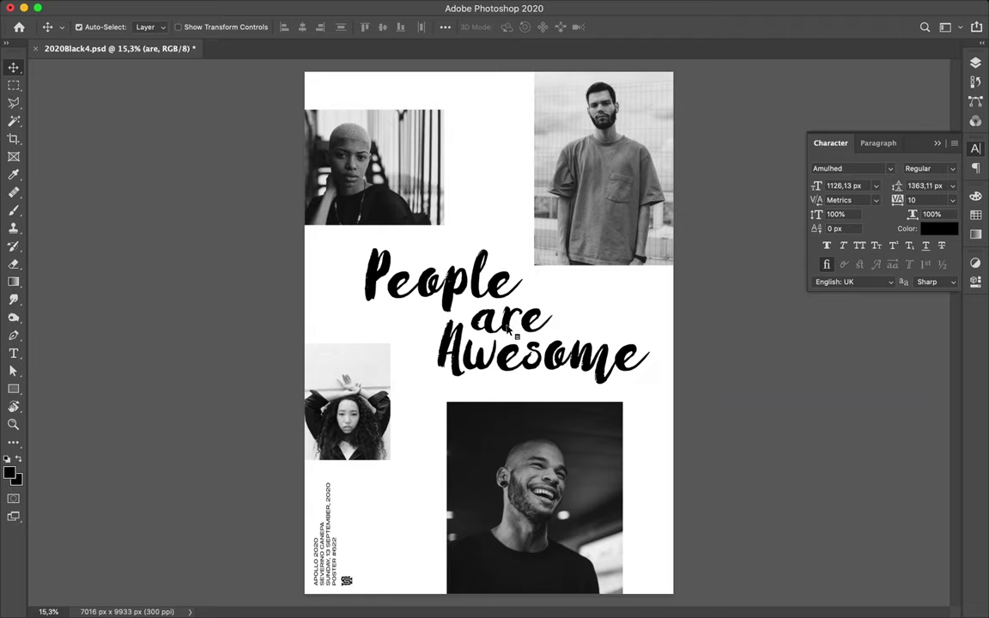
left_click(497, 355, "shift+super")
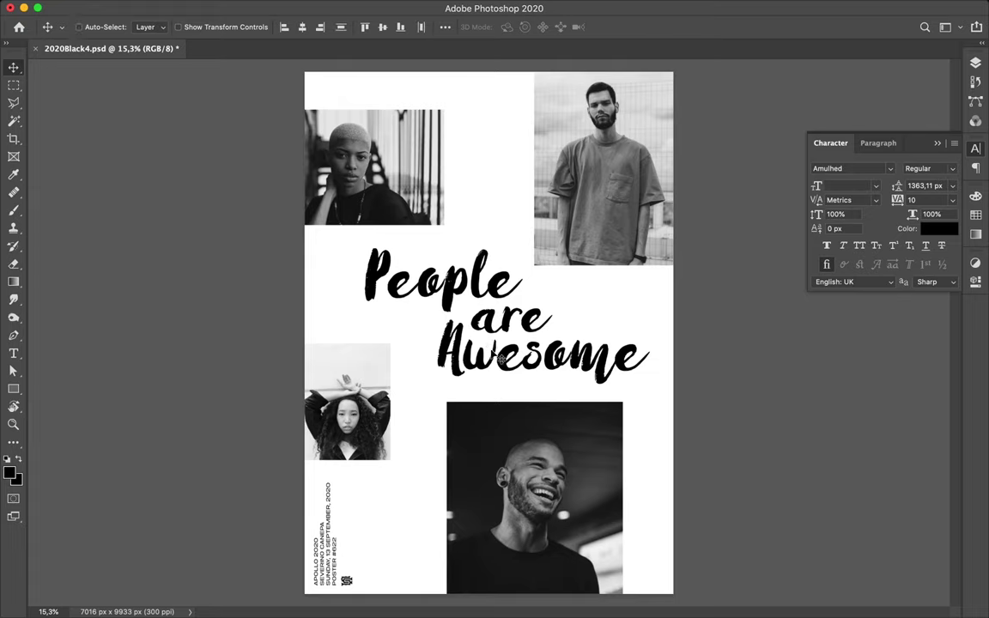
key("super+s")
Save the poster as a new file, 2020Black5.psd, with Maximize Compatibility on
key("ctrl+shift+s")
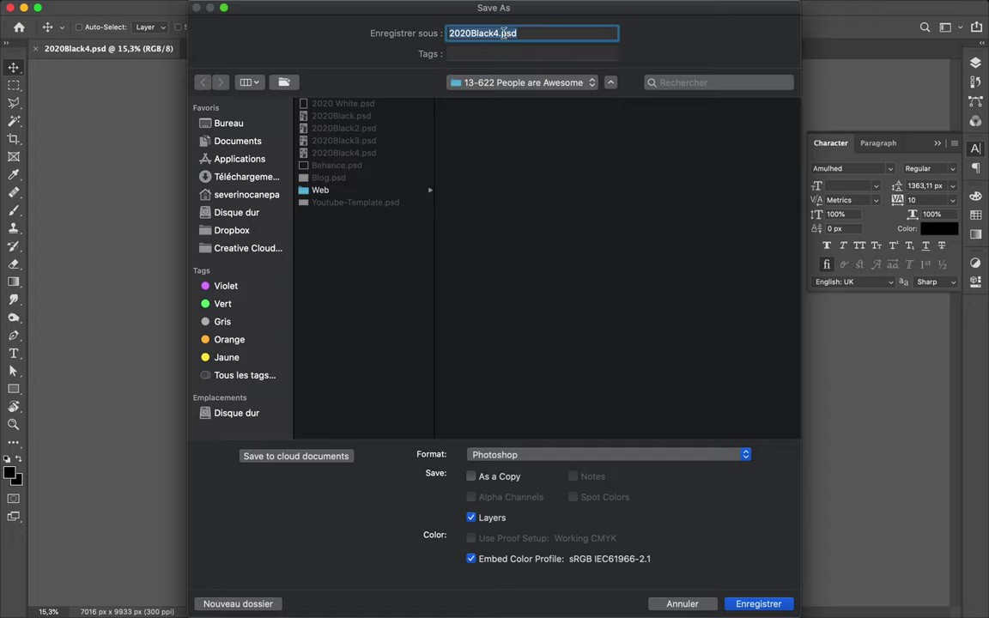
left_click(498, 33)
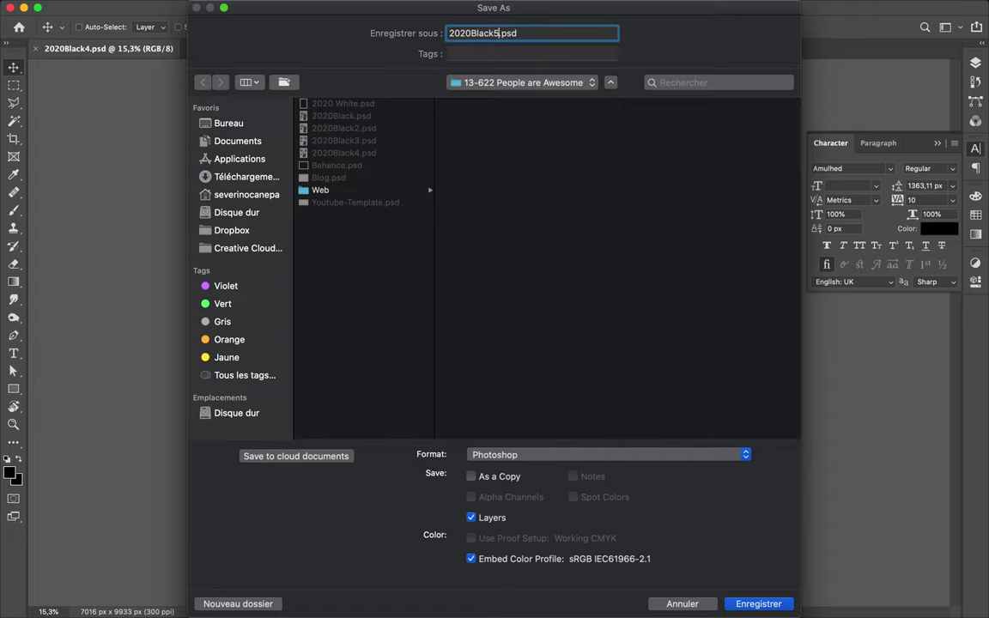
key("Return")
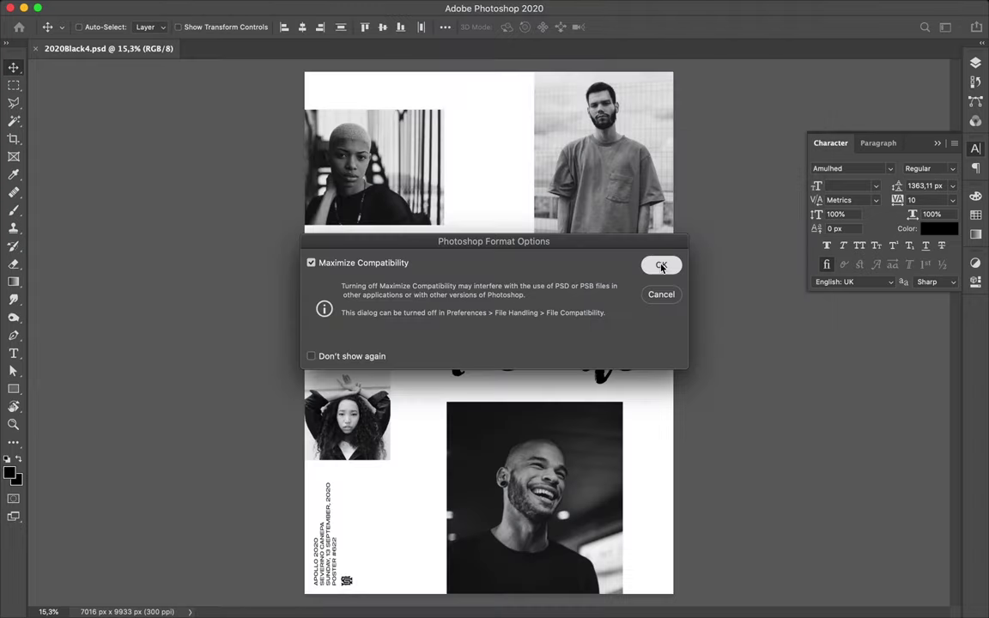
left_click(660, 264)
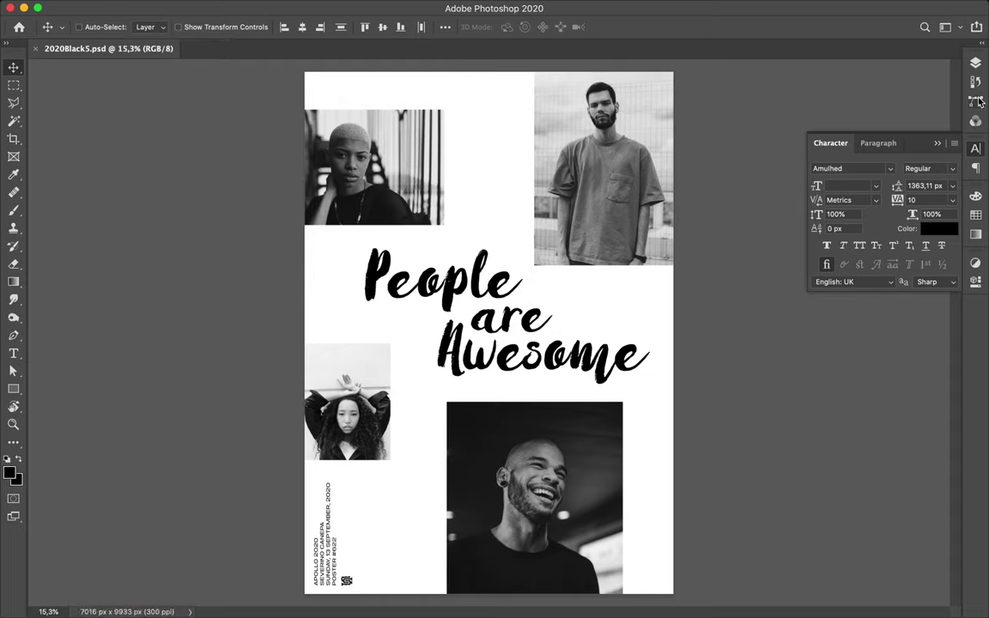
Move the three headline text layers above Hue/Saturation 1, collapse the Layout group, and choose the Rectangle tool
left_click(975, 63)
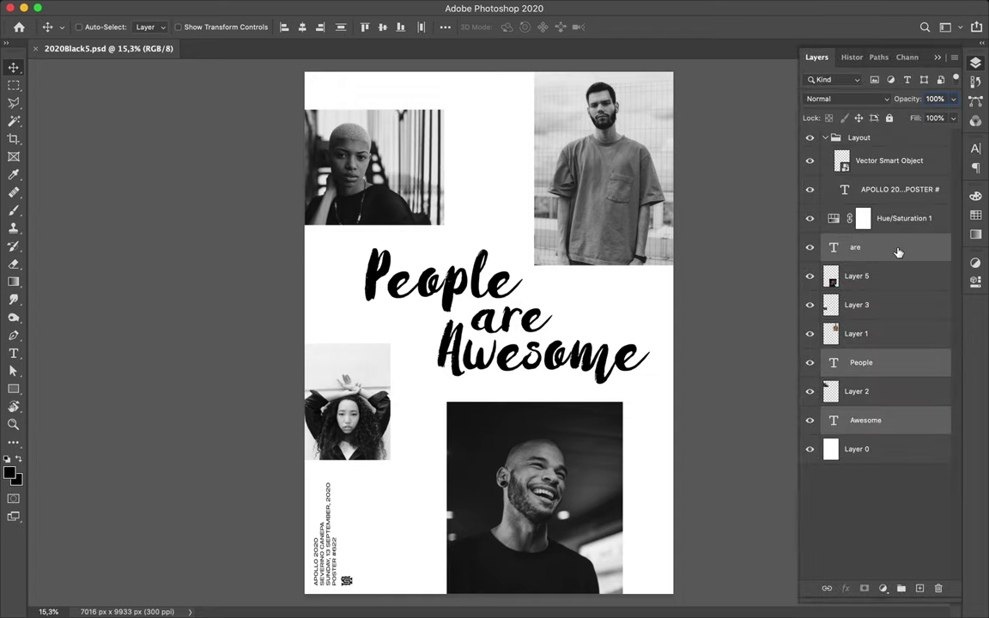
left_click_drag(898, 252, 876, 214)
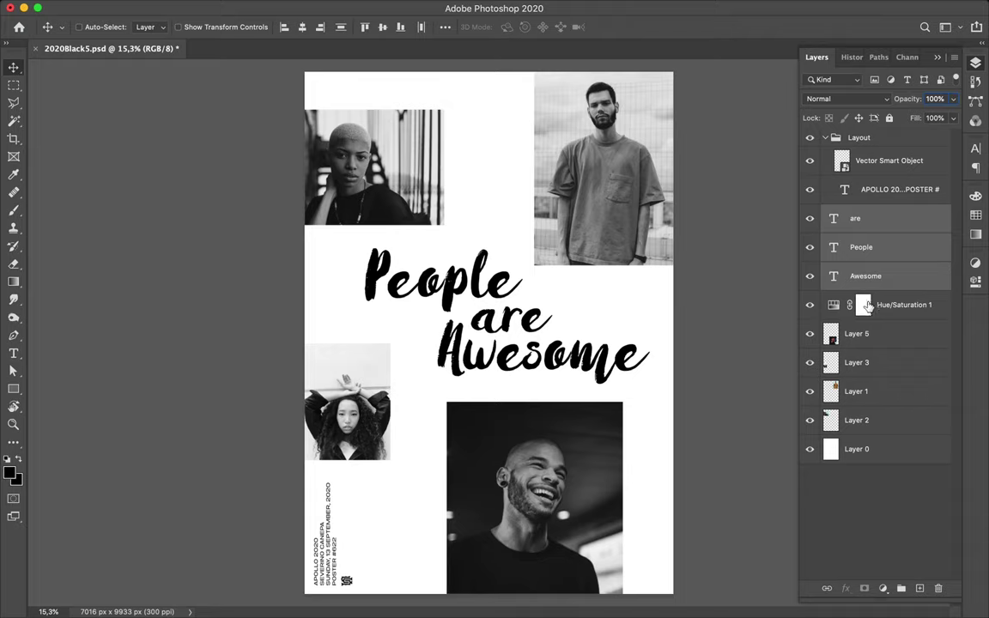
left_click(824, 139)
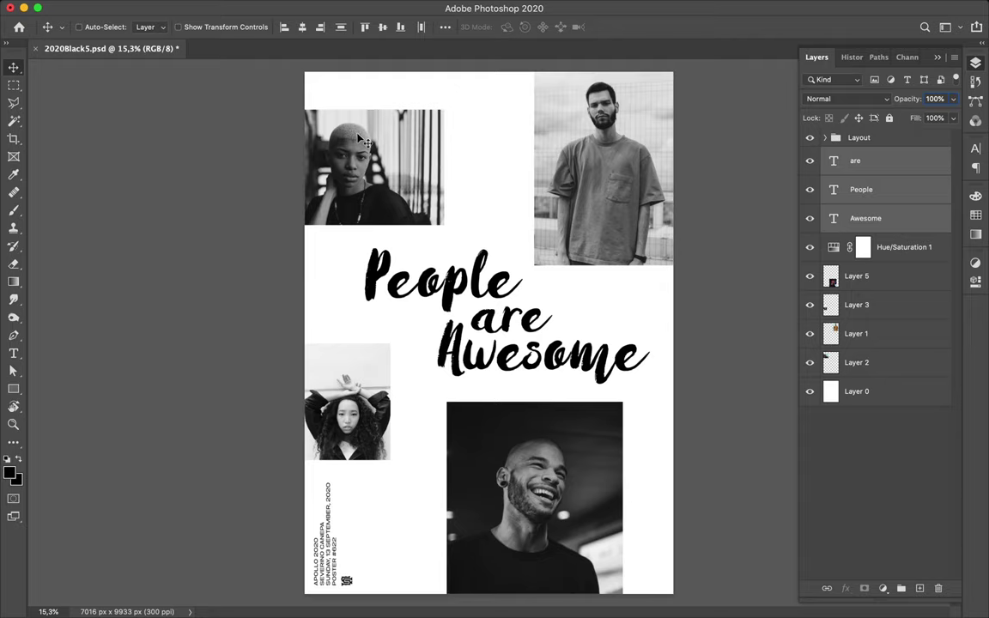
key("u")
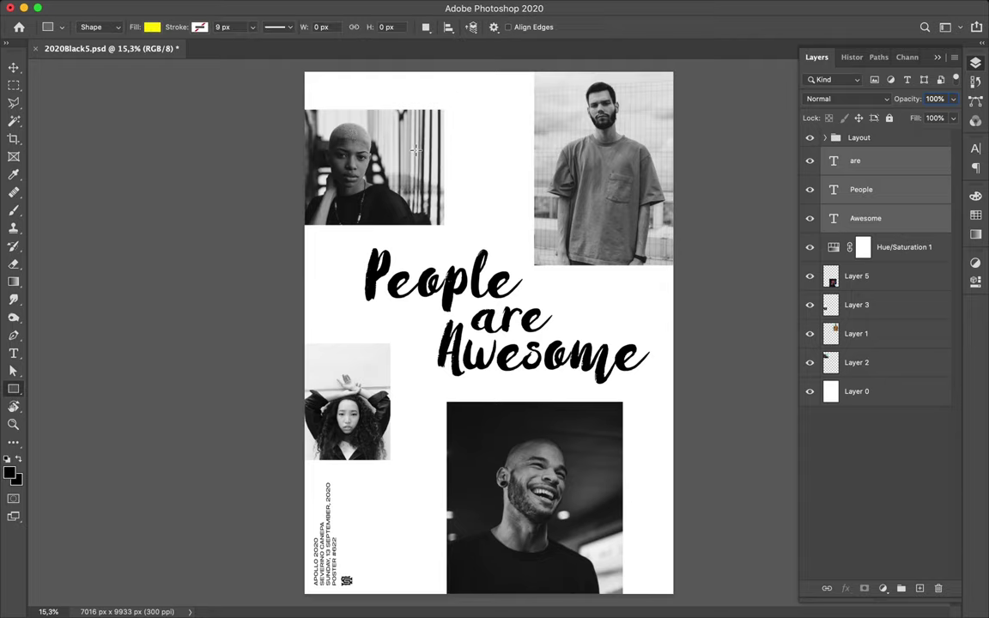
Draw a yellow Rectangle 1, about 2621 × 1323 px, over the top-left woman's photo
left_click_drag(316, 107, 446, 174)
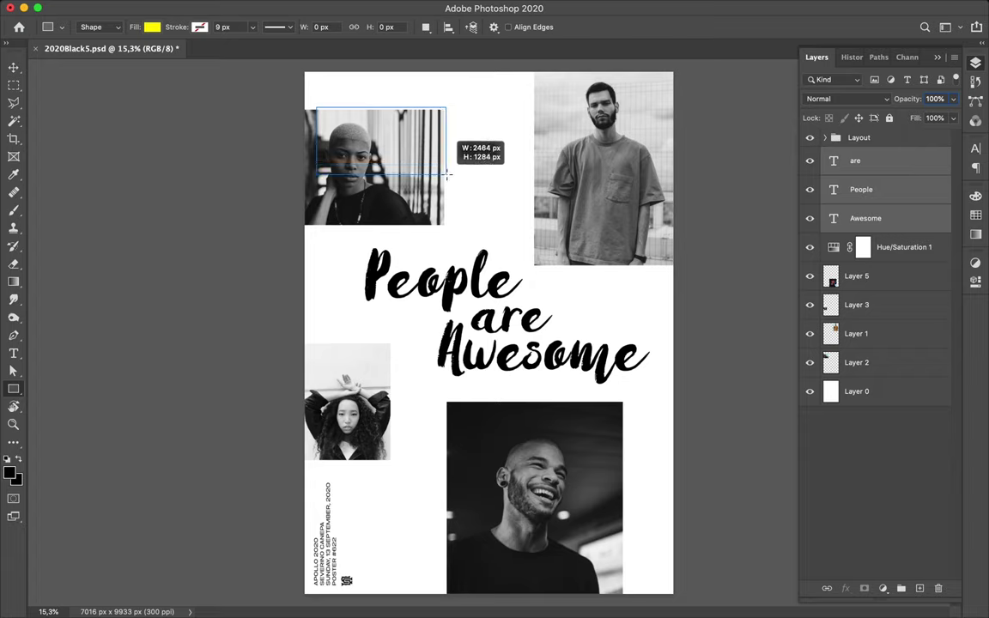
left_click_drag(446, 174, 454, 177)
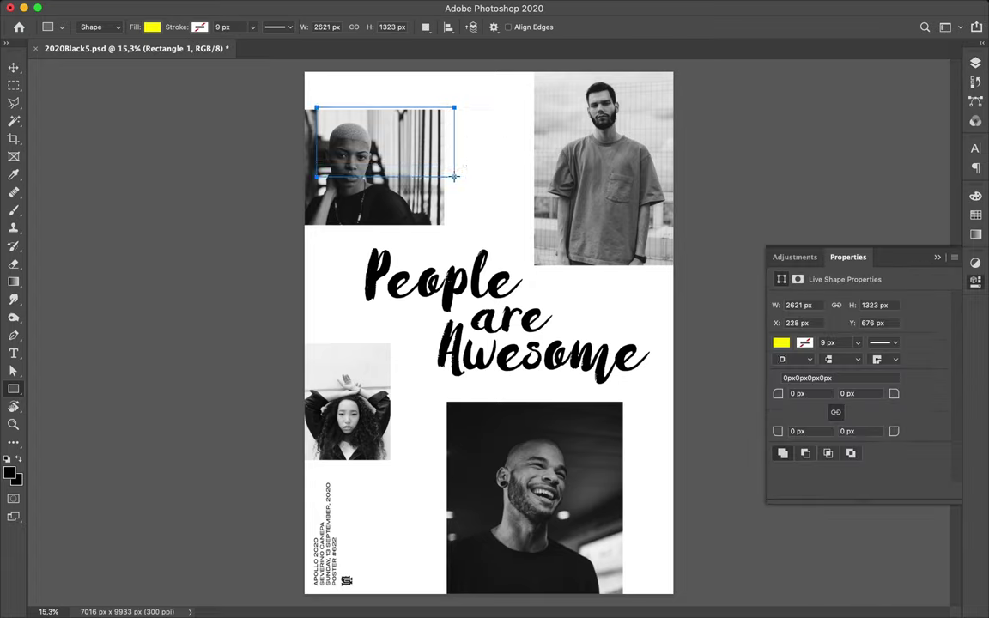
left_click(975, 64)
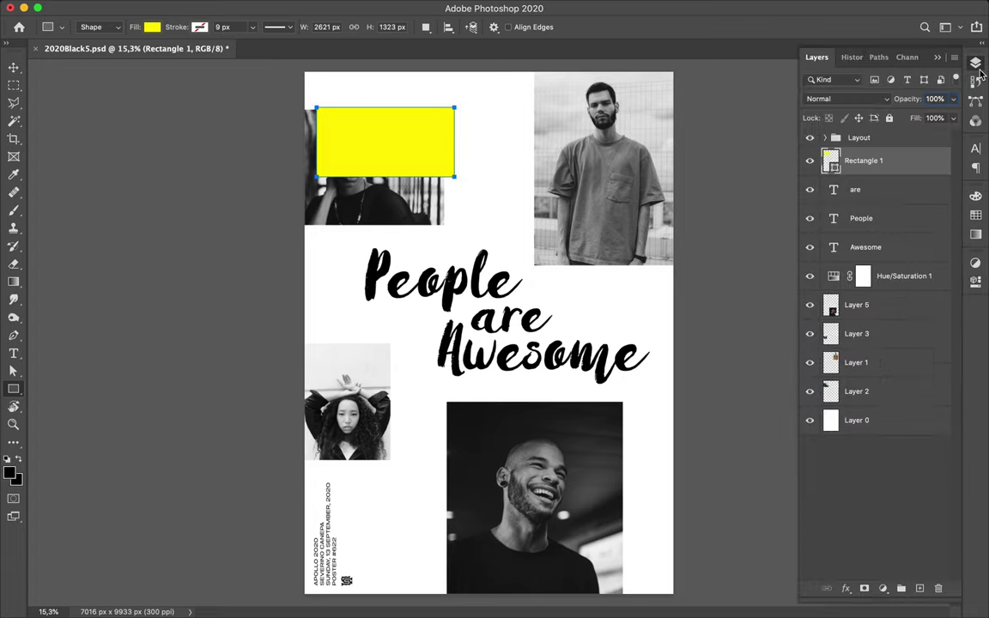
key("v")
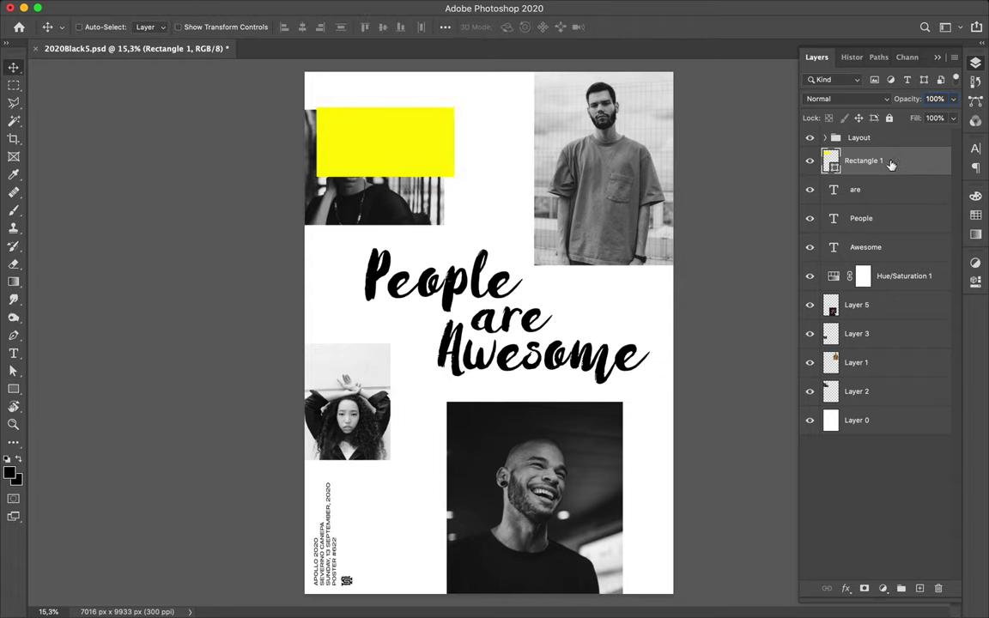
left_click(813, 98)
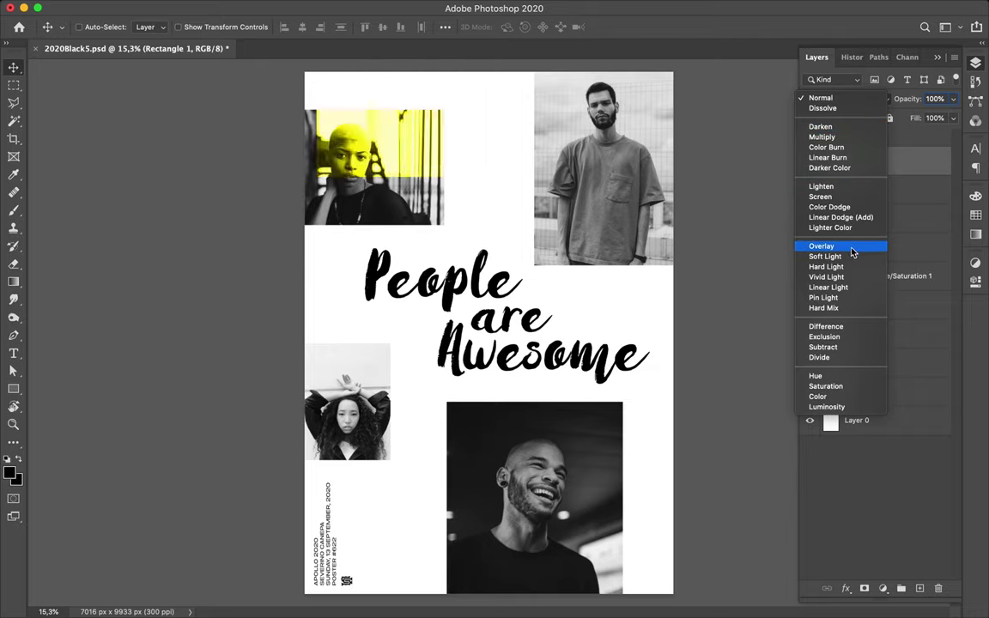
Set the yellow rectangle to Multiply and place a 90°-rotated copy over the standing man's photo
left_click(842, 139)
left_click_drag(458, 149, 564, 227)
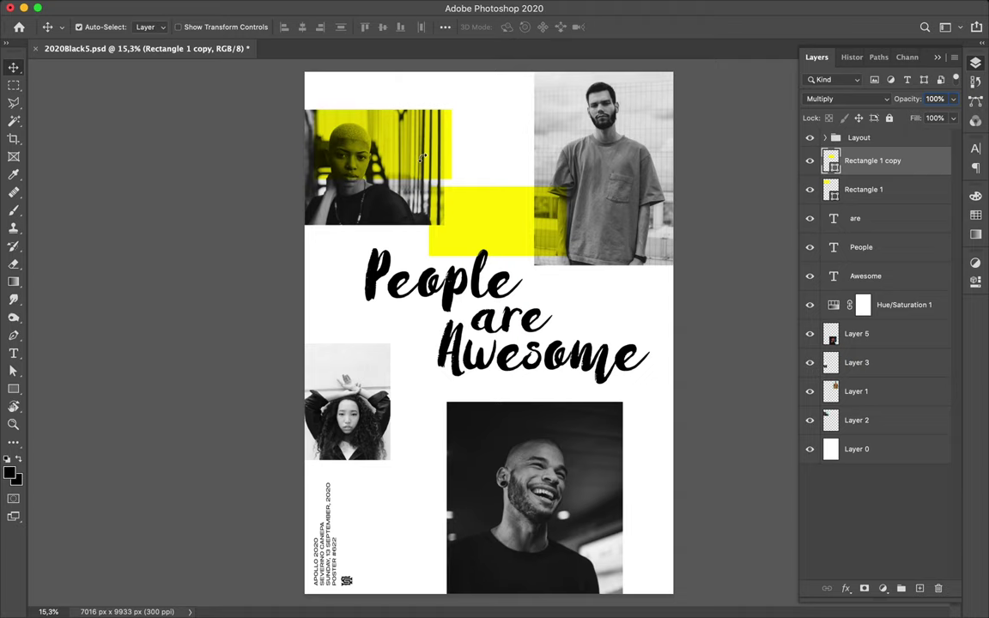
key("ctrl+t")
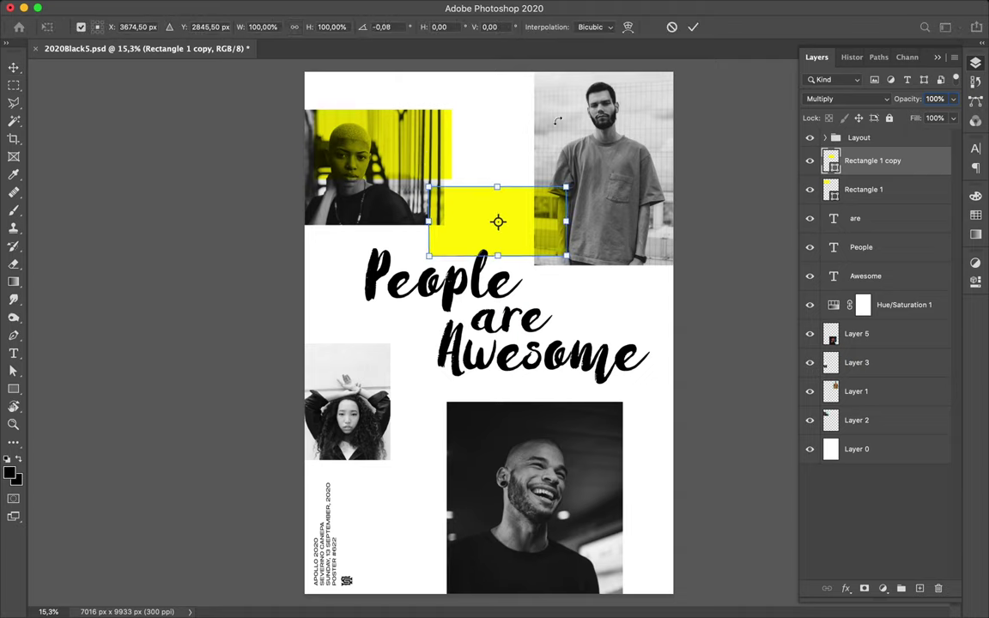
left_click_drag(412, 158, 556, 120)
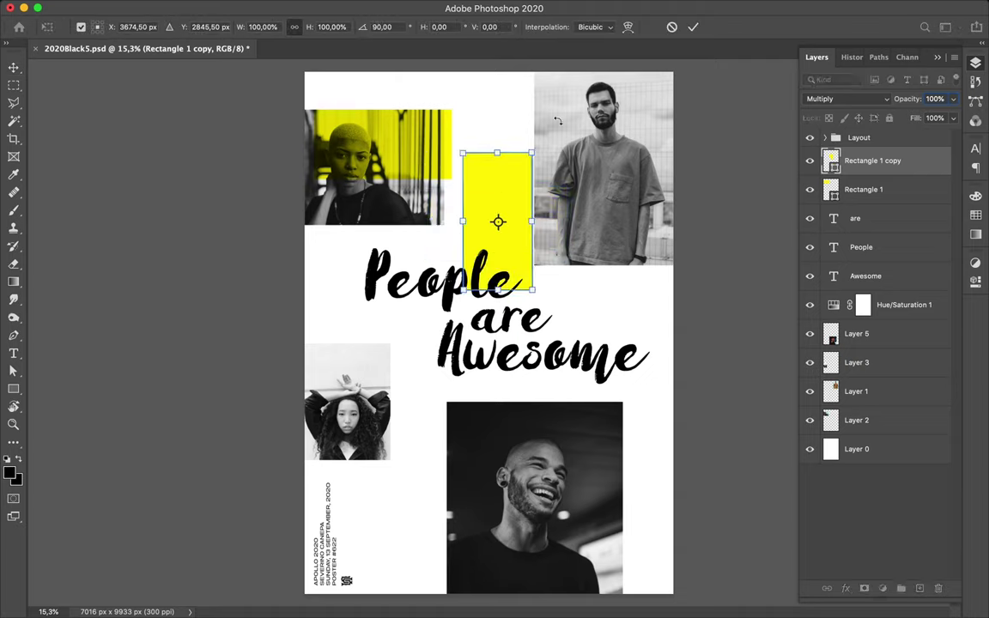
key("Return")
left_click_drag(490, 187, 549, 169)
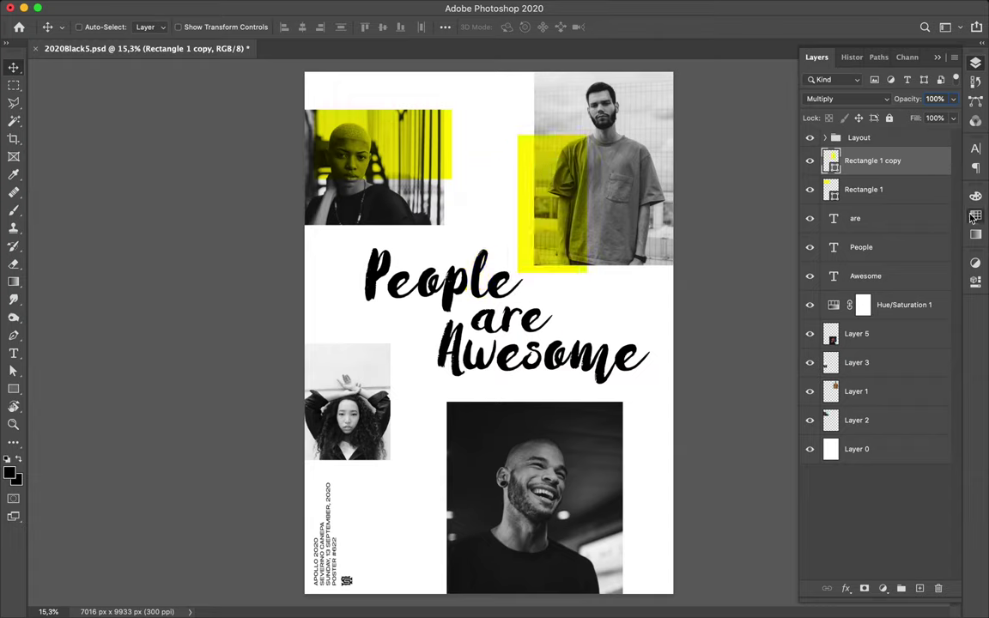
left_click(970, 217)
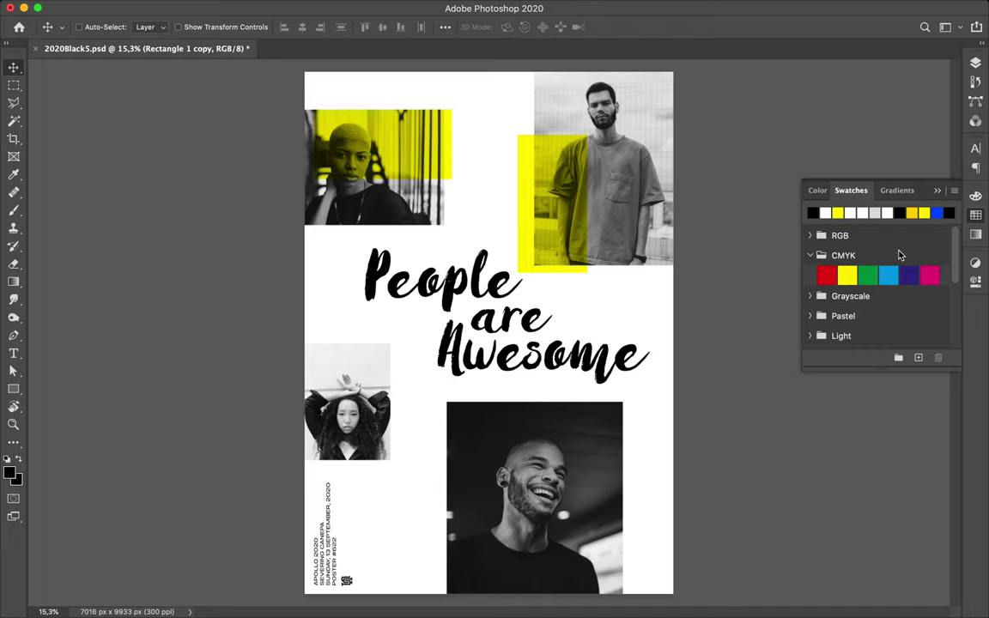
left_click(975, 233)
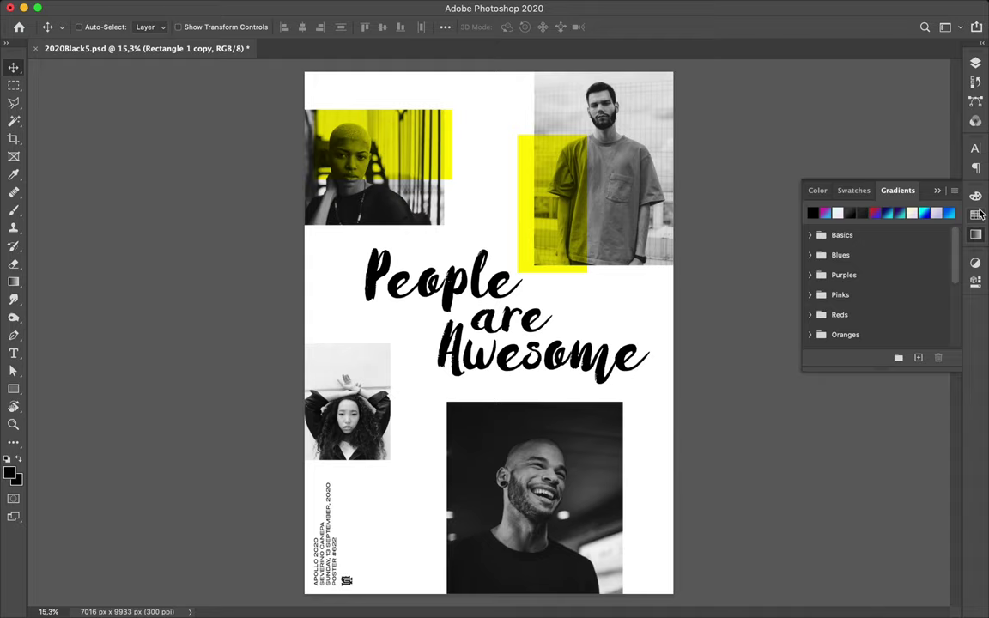
Fill the vertical rectangle with medium blue and position a copy beside the laughing man's photo
left_click(817, 189)
left_click(943, 256)
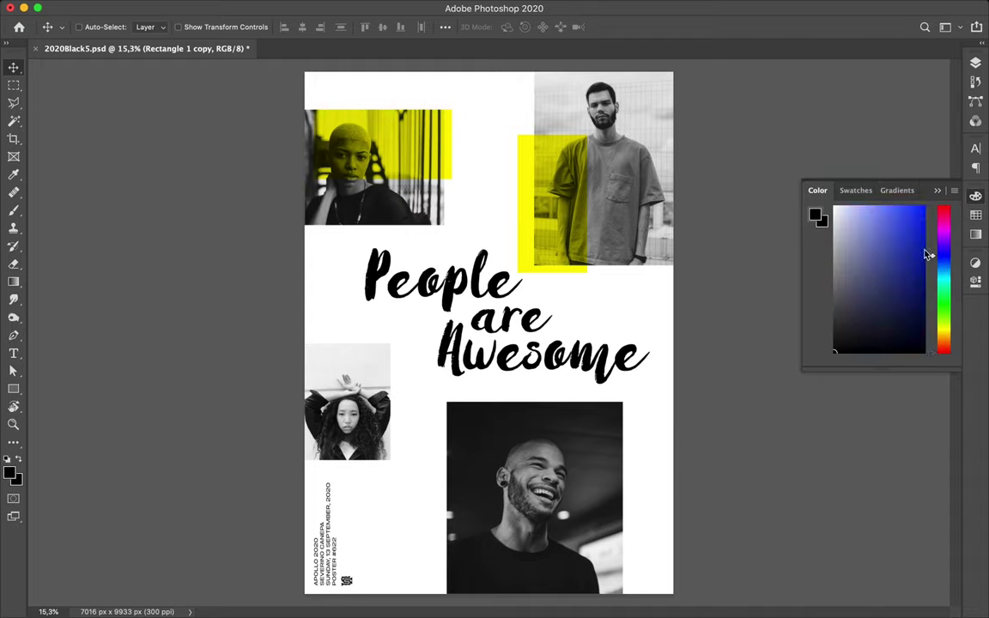
left_click(906, 236)
key("u")
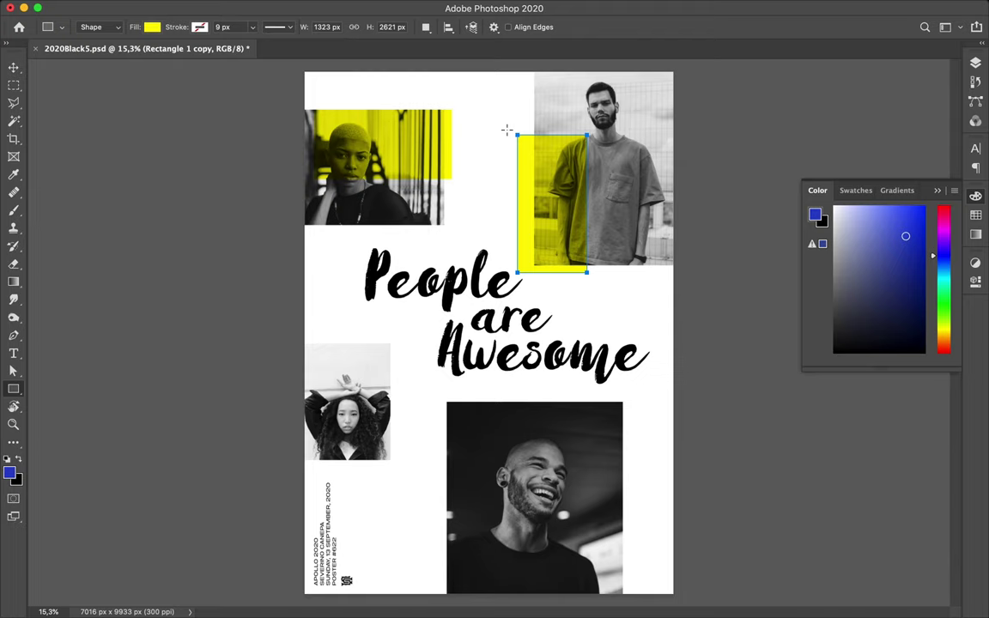
key("a")
left_click(199, 28)
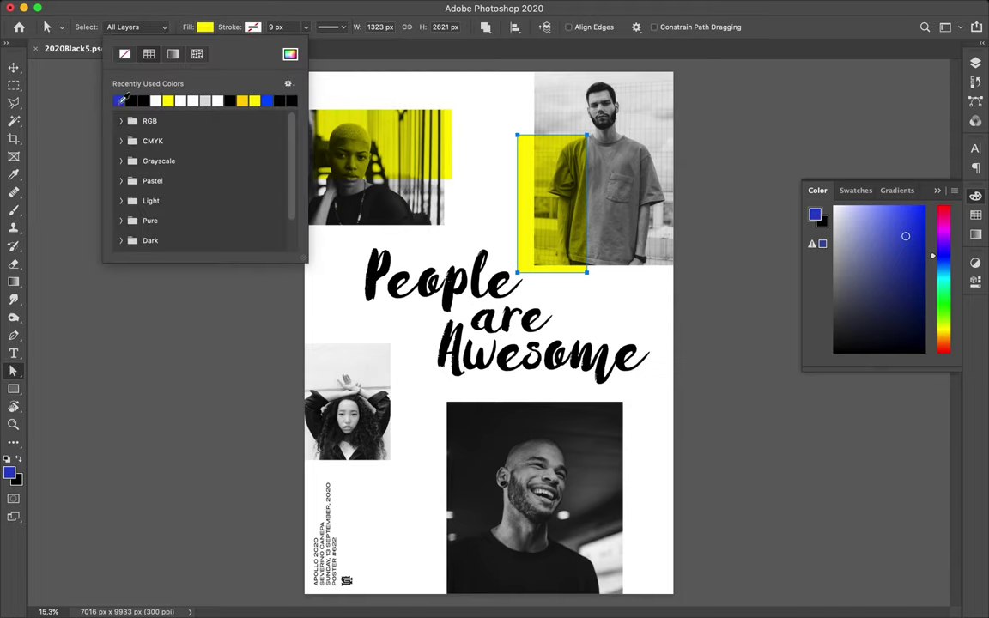
left_click(120, 101)
key("v")
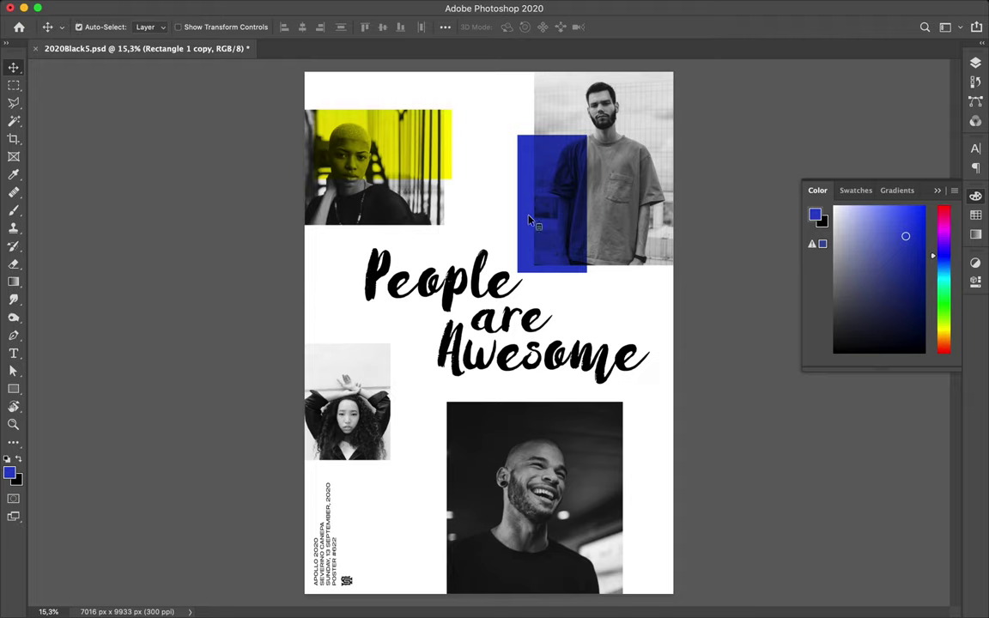
mouse_move(529, 221)
left_mouse_down()
mouse_move(542, 223)
mouse_move(442, 441)
left_mouse_up()
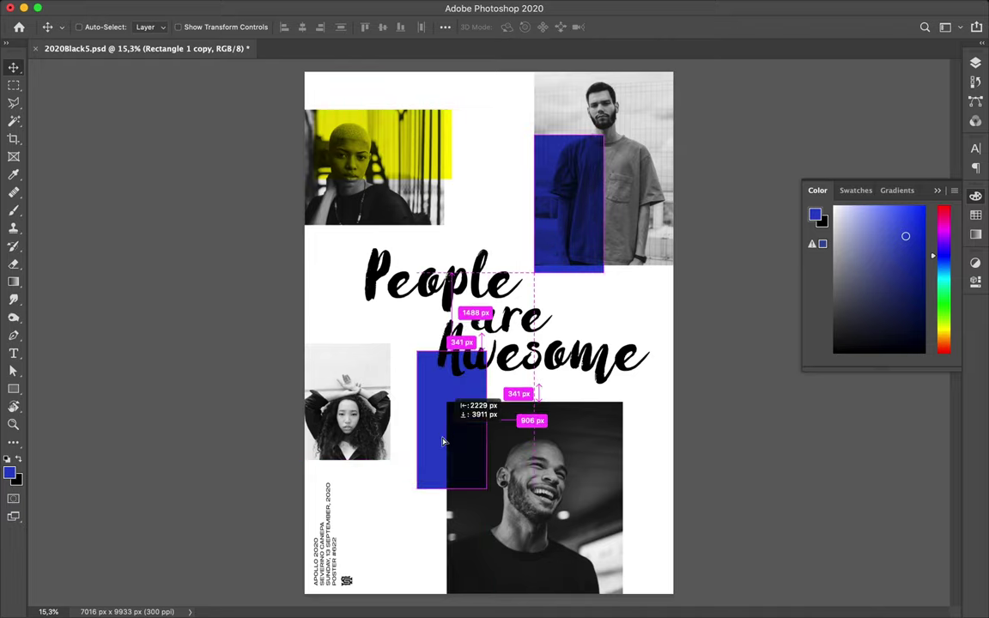
Fill Rectangle 1 copy 2 with crimson red and move it over the smiling man's photo
left_click(975, 62)
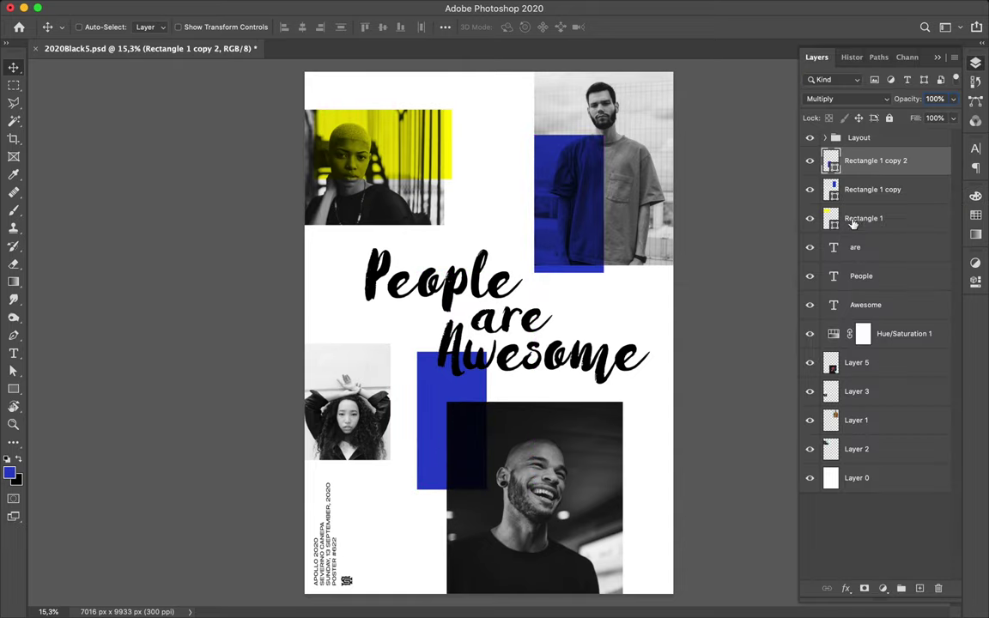
left_click(975, 214)
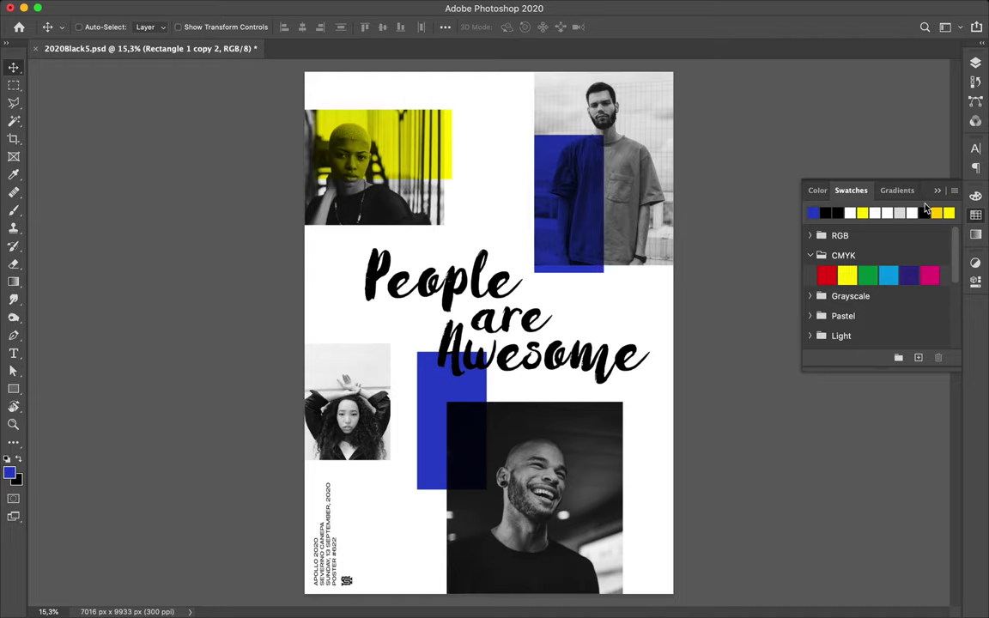
left_click(975, 196)
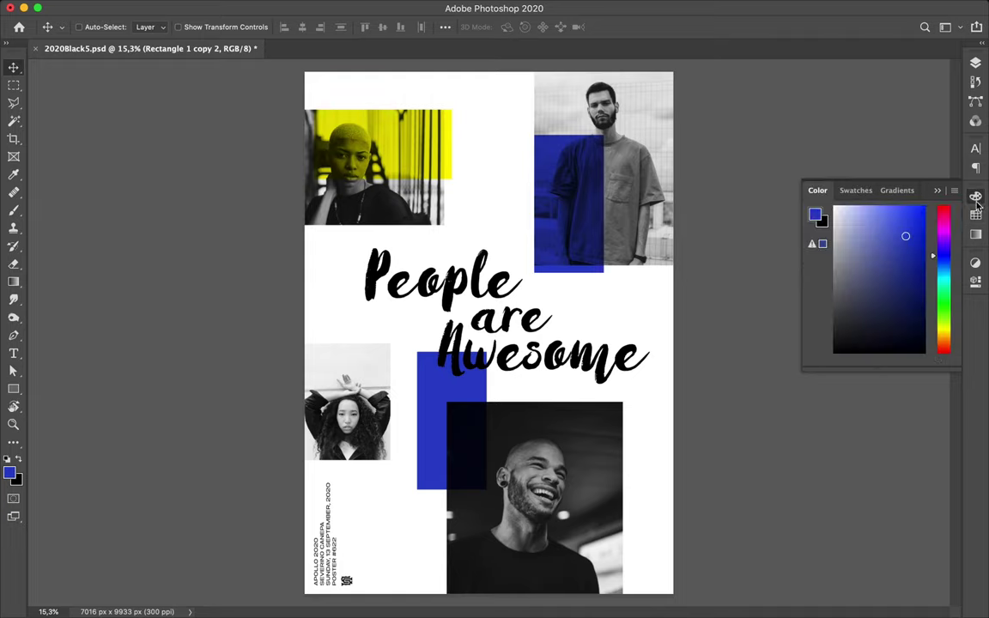
left_click_drag(945, 220, 944, 206)
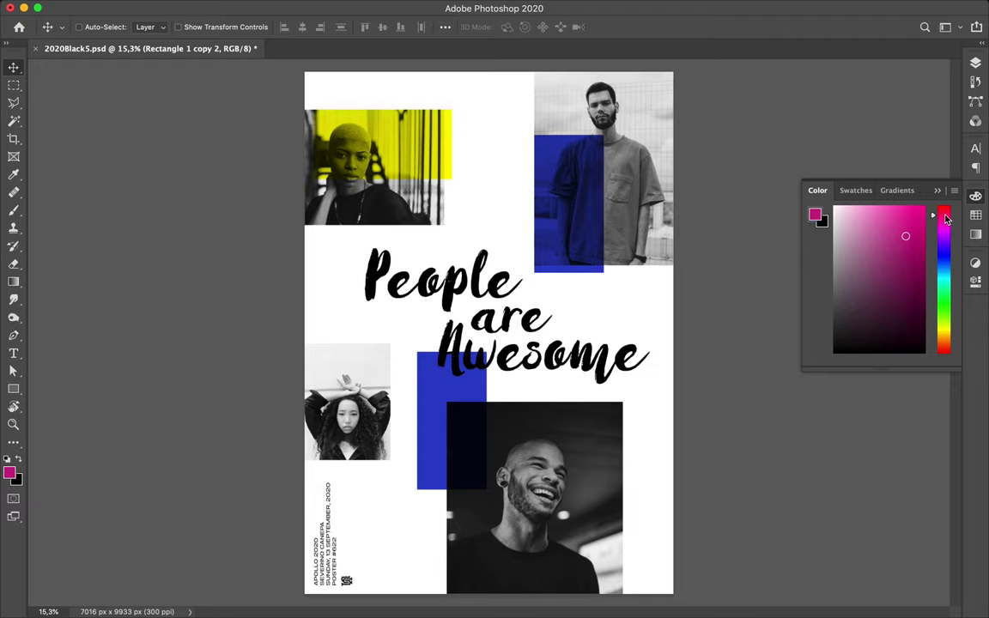
left_click(903, 232)
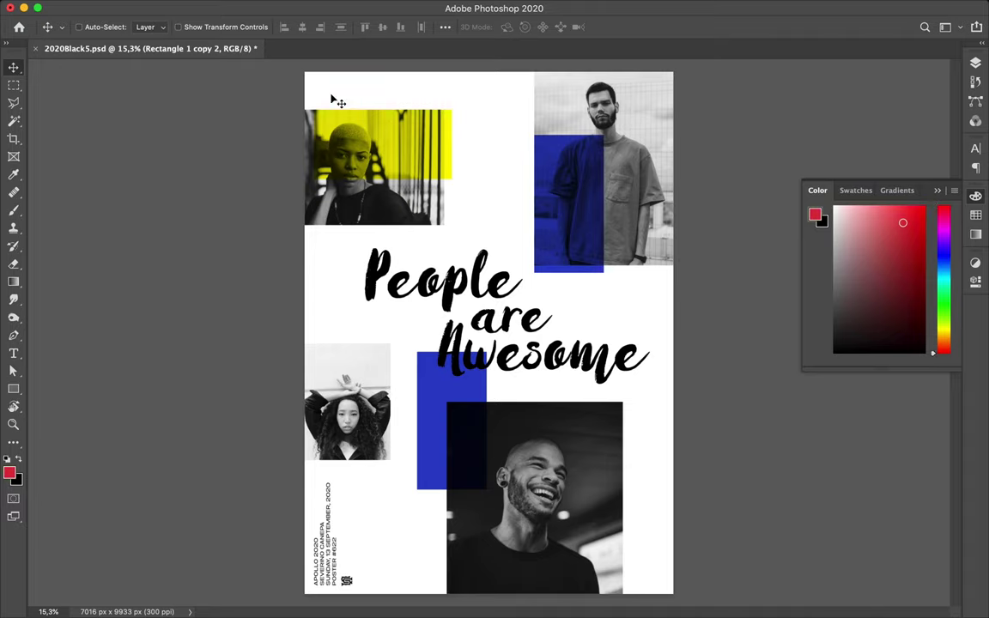
key("a")
left_click(205, 27)
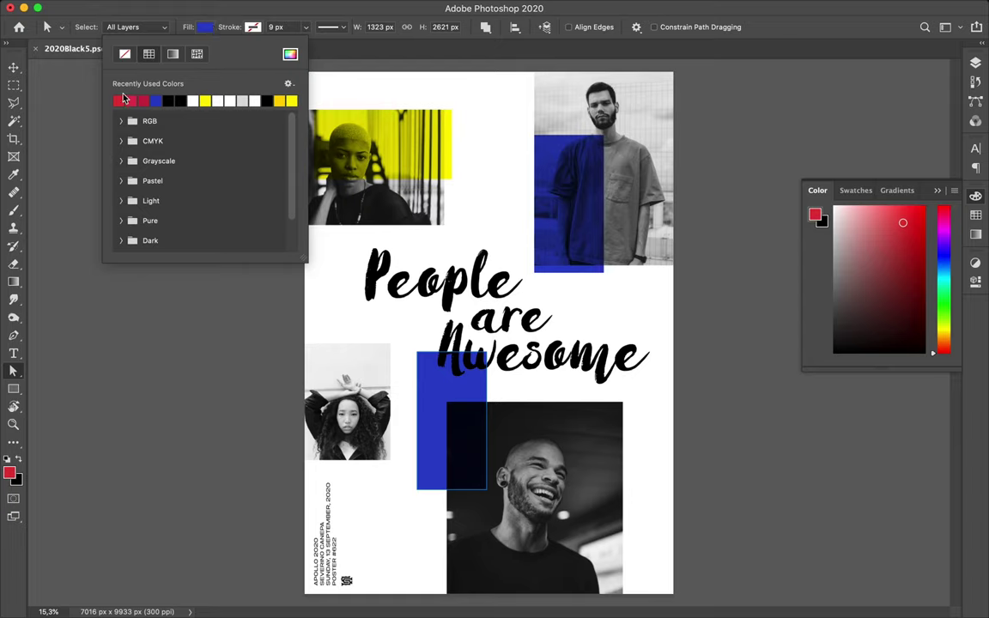
left_click(118, 101)
key("v")
left_click_drag(431, 395, 549, 421)
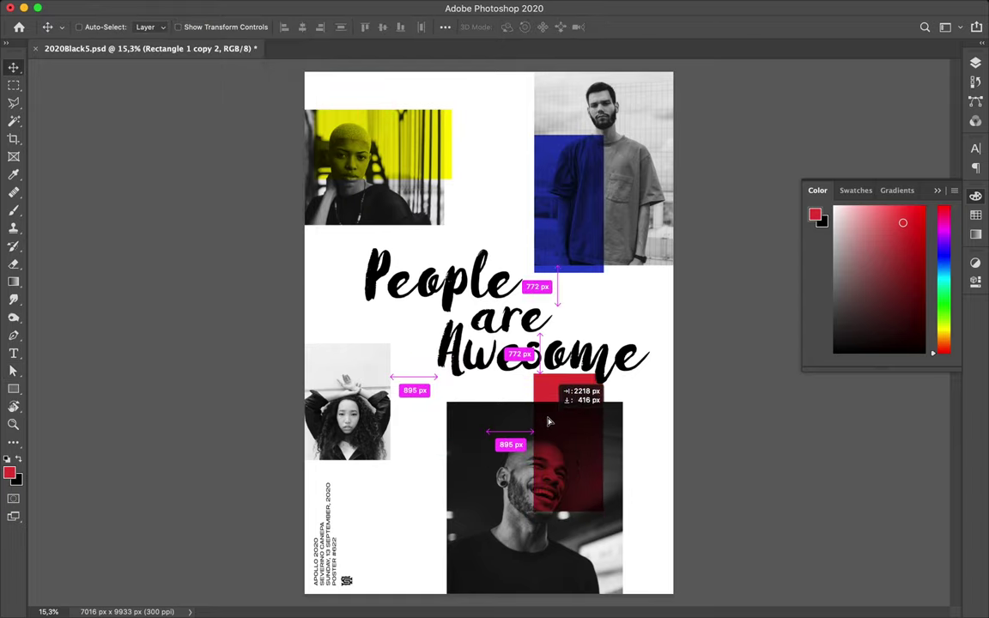
Rotate the red rectangle 90° to lie horizontally across the photo's top edge, stretching it left
key("ctrl+t")
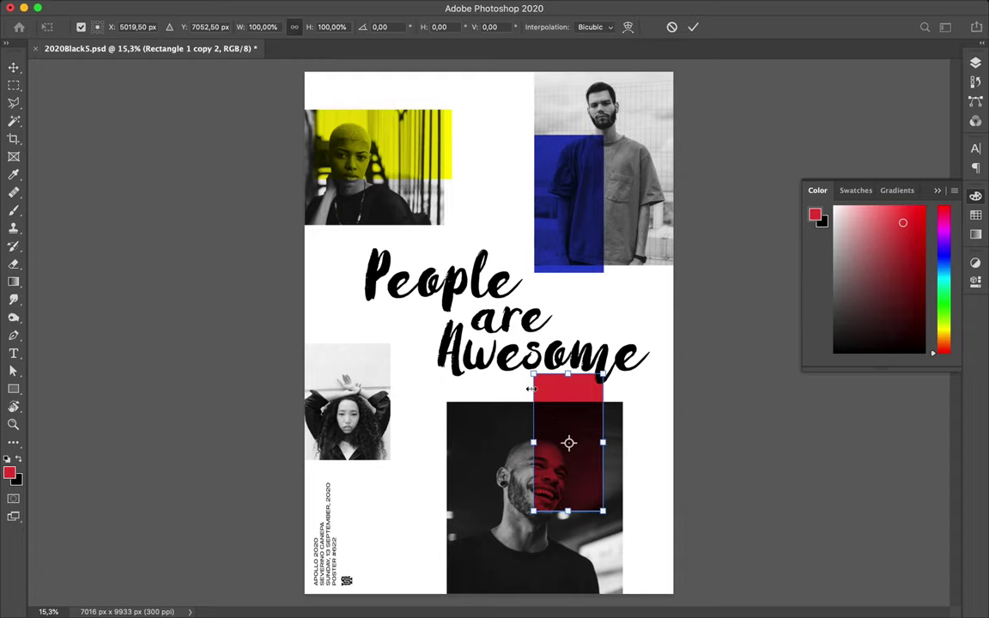
mouse_move(526, 363)
left_mouse_down()
mouse_move(616, 431)
mouse_move(562, 426)
left_mouse_up()
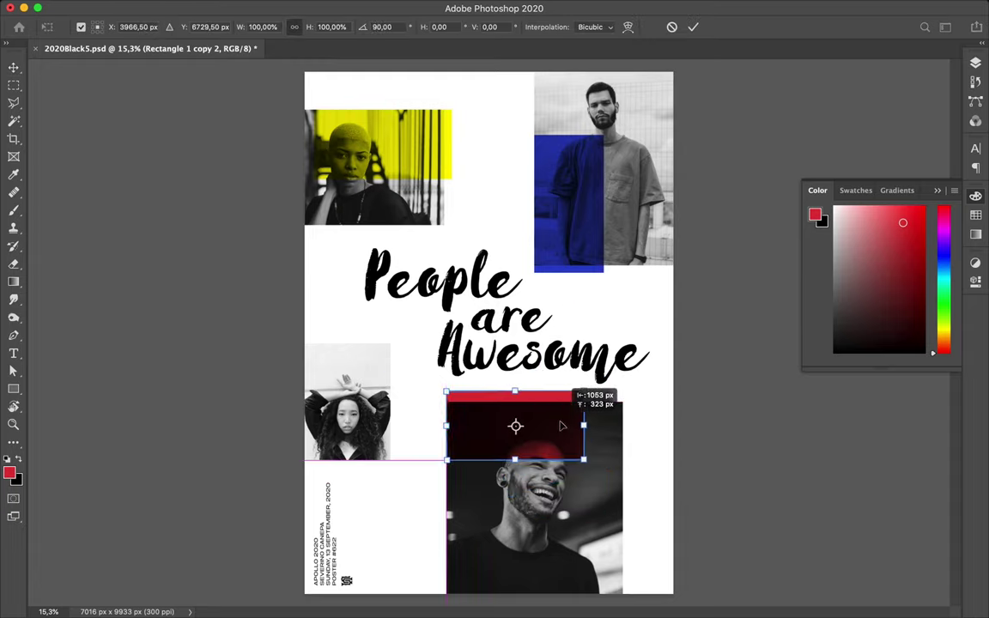
left_click_drag(562, 425, 571, 425)
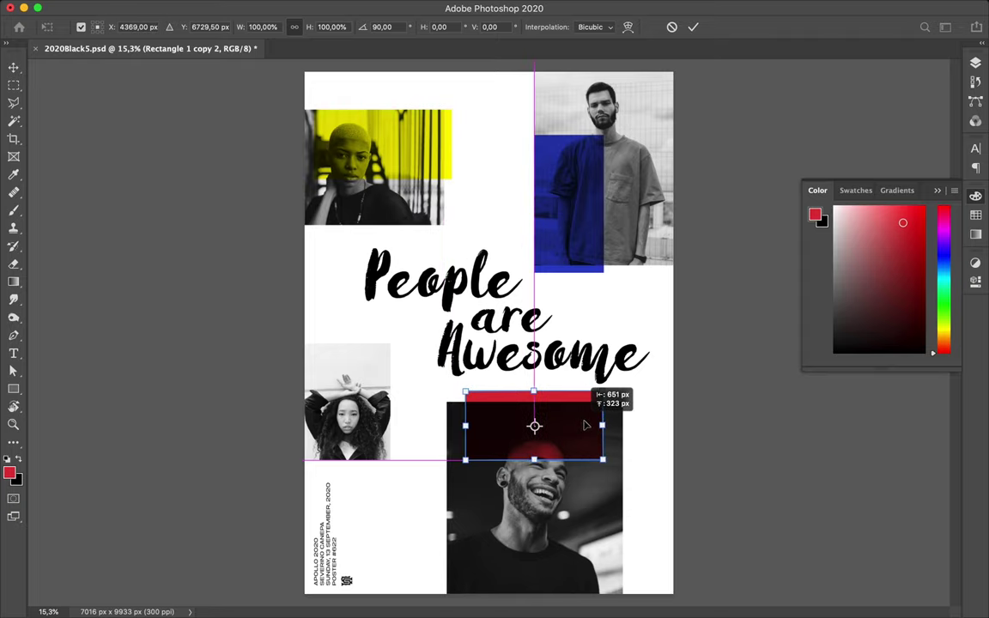
mouse_move(575, 426)
left_mouse_down()
mouse_move(576, 328)
mouse_move(573, 391)
mouse_move(584, 410)
left_mouse_up()
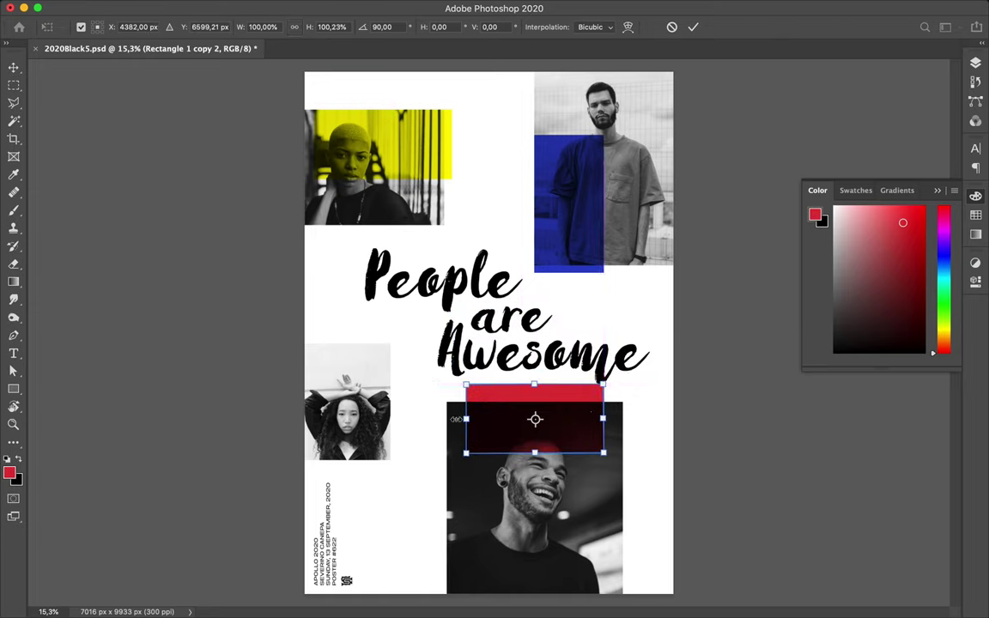
left_click_drag(464, 419, 437, 419)
key("Return")
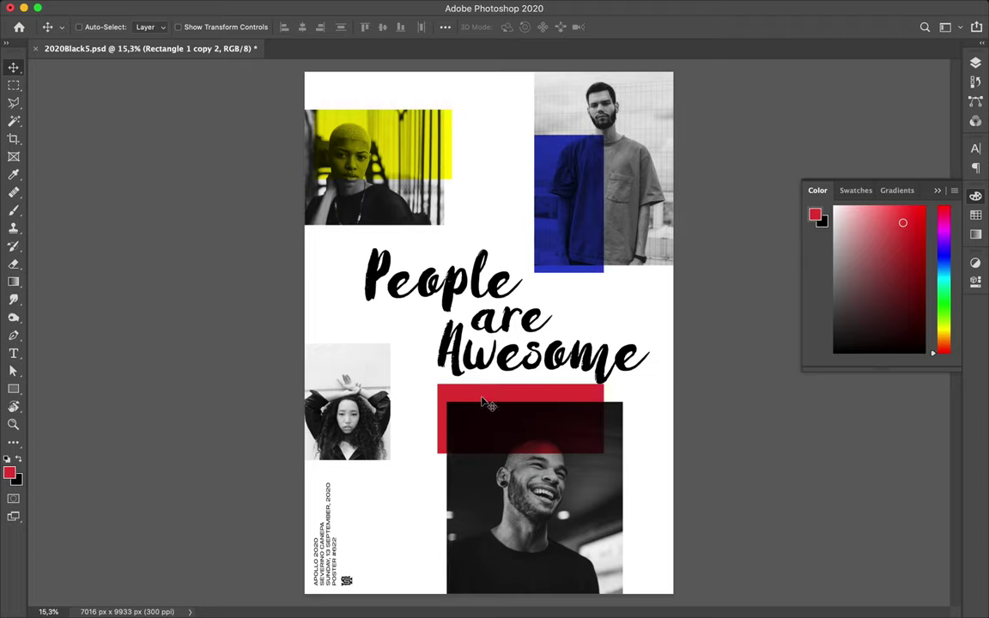
Align the red rectangle with the photo's top and nudge the blue rectangle up and left
left_click_drag(485, 404, 487, 414)
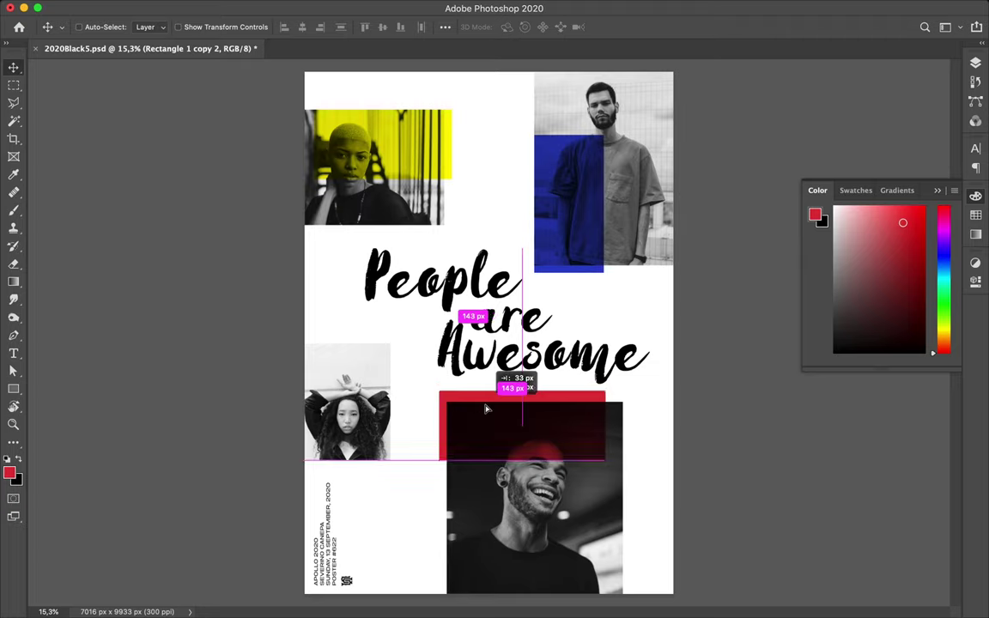
left_click_drag(488, 413, 487, 415)
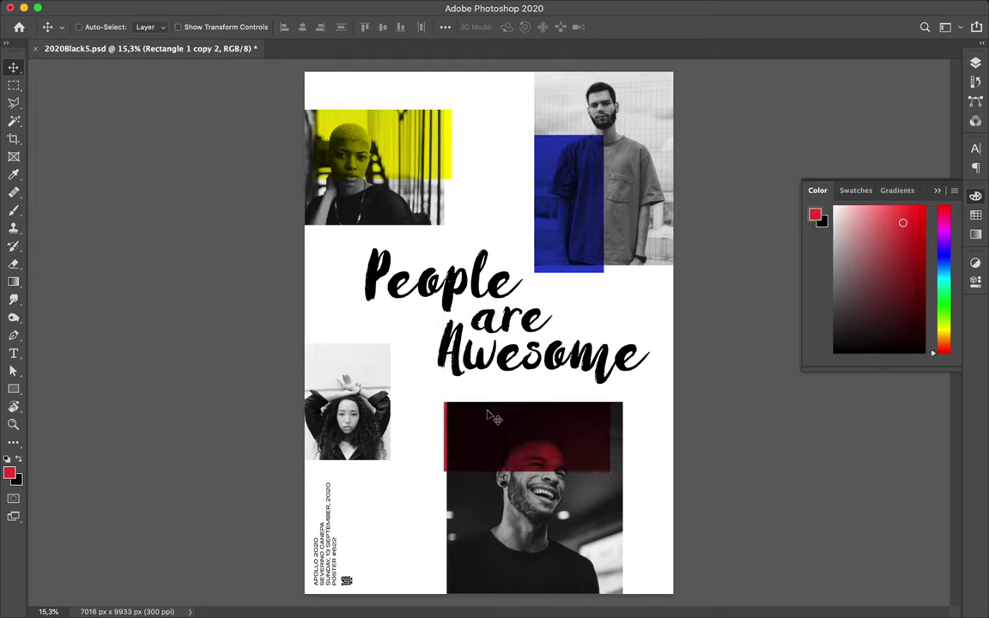
key("shift+Up")
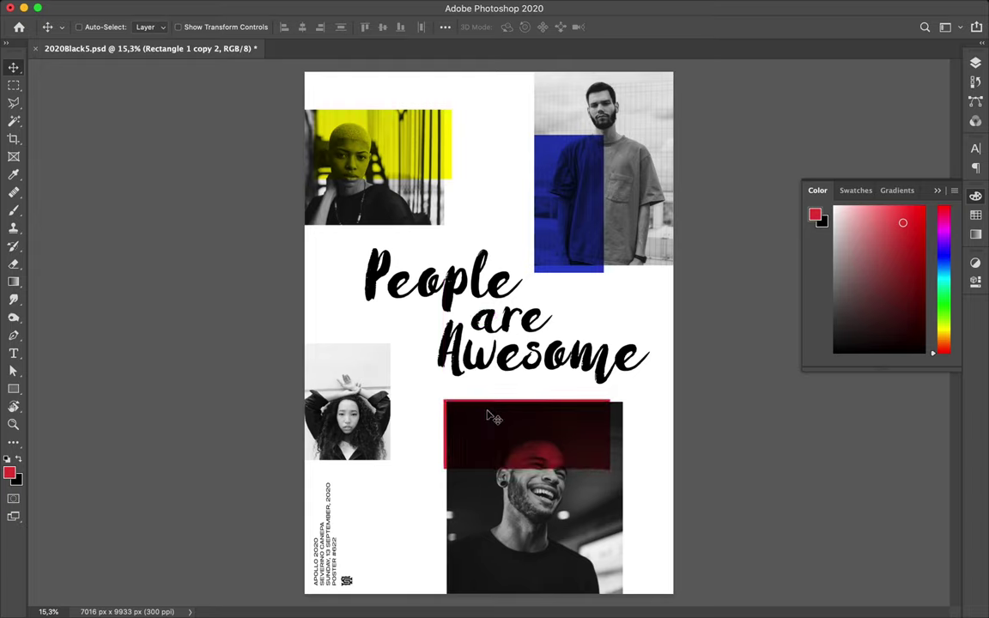
left_click(565, 269, "super")
key("shift+Left")
key("shift+Left")
key("shift+Up")
key("shift+Up")
key("shift+Up")
key("shift+Up")
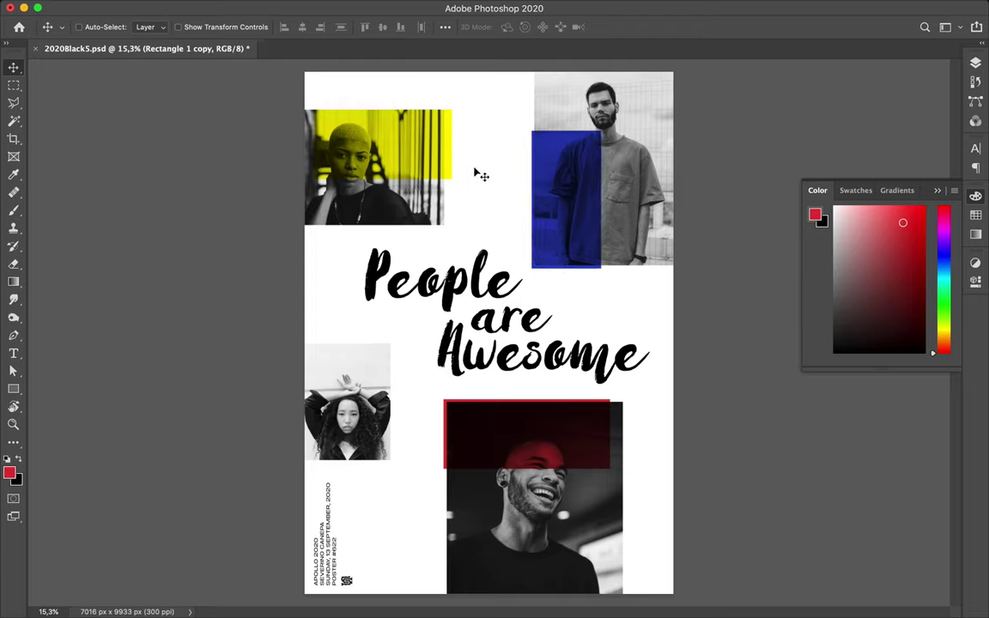
Shift the yellow rectangle left, shorten it, widen its left edge, and set blue to Multiply
left_click(433, 141, "super")
key("shift+Left")
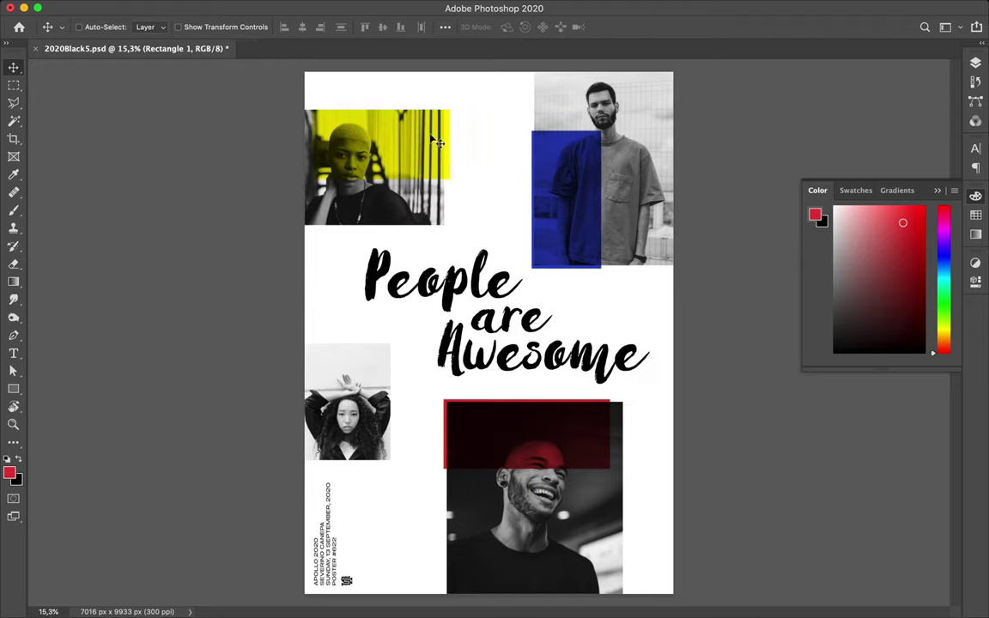
key("shift+Left")
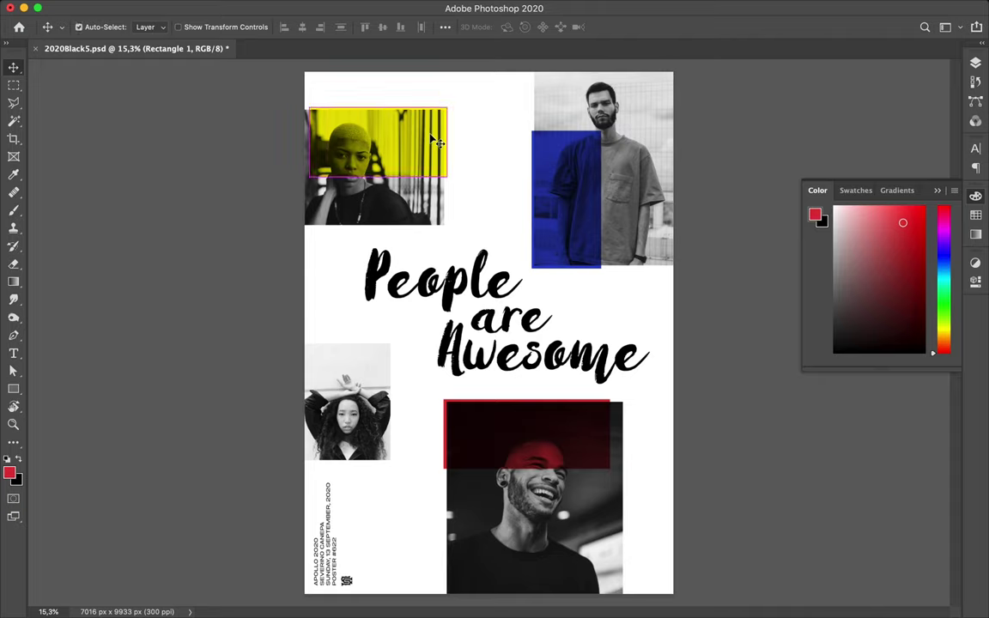
key("super+t")
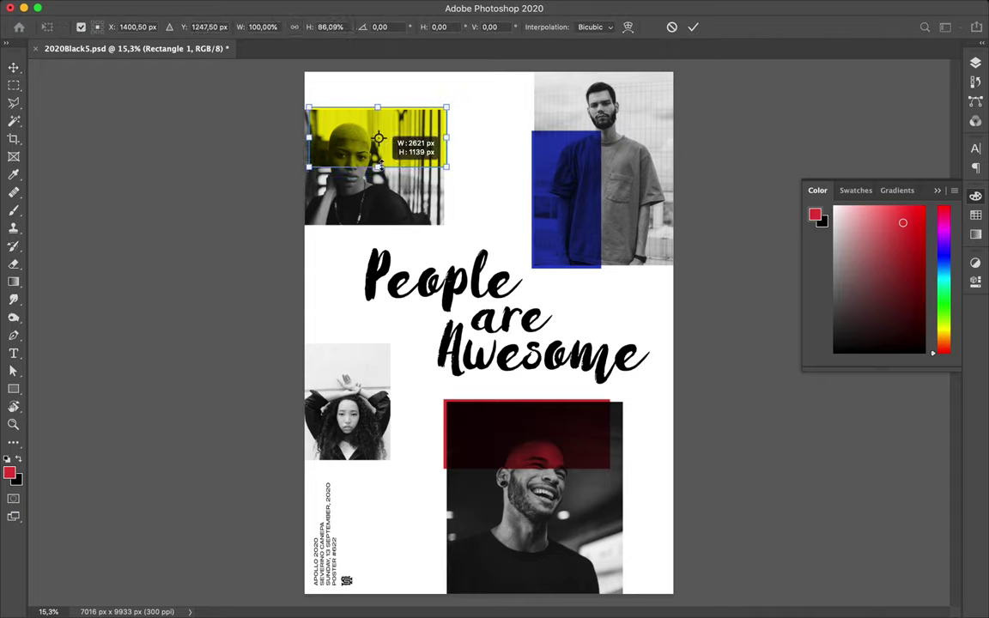
left_click_drag(378, 166, 379, 159)
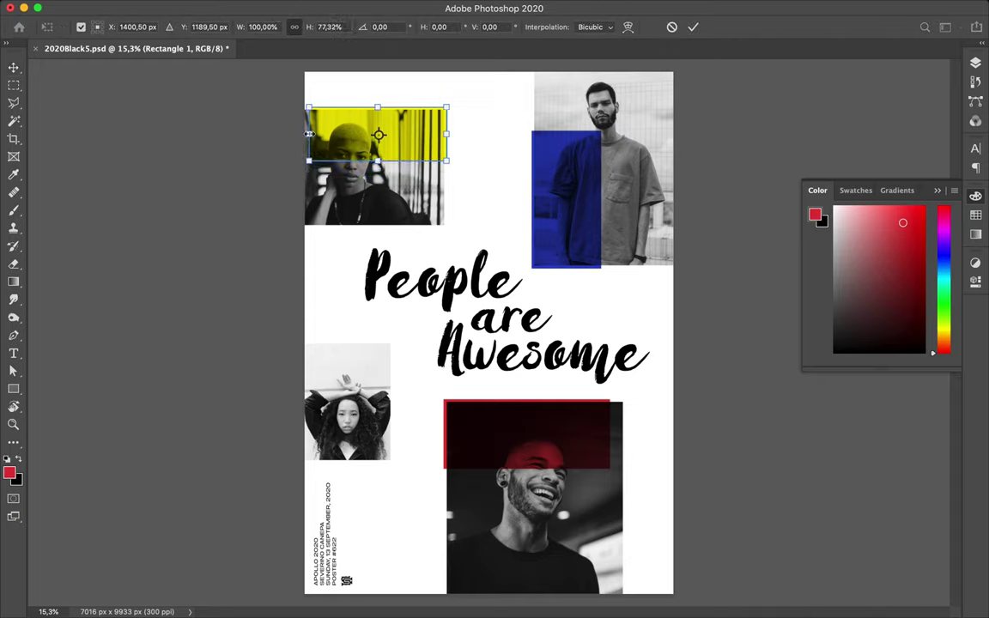
left_click_drag(309, 134, 296, 134)
key("Return")
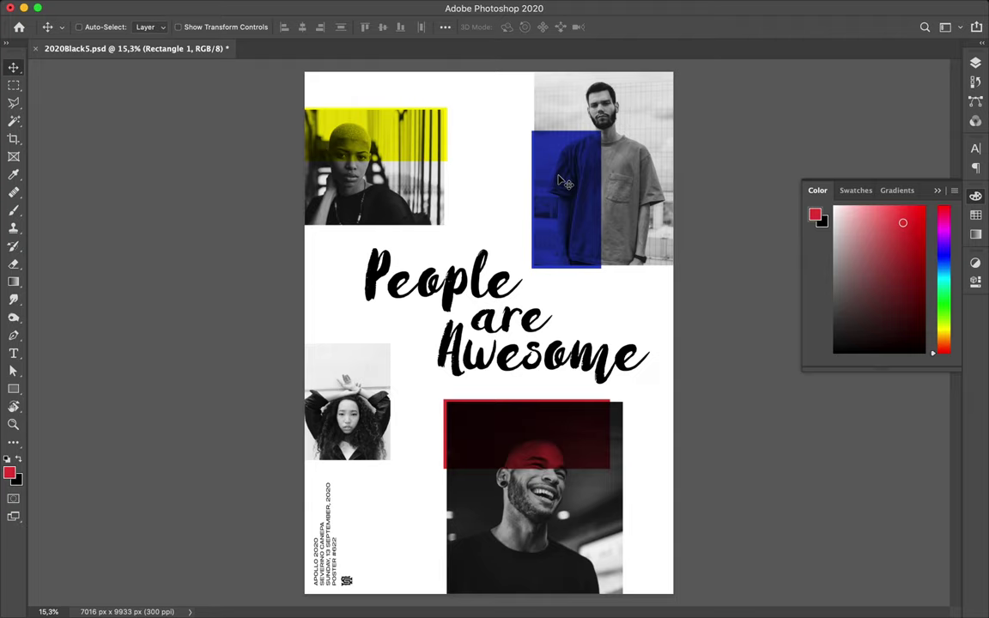
key("shift+plus")
Copy the red rectangle to the left, halve the lower red box's width, and shorten the blue box
left_click_drag(487, 422, 317, 334)
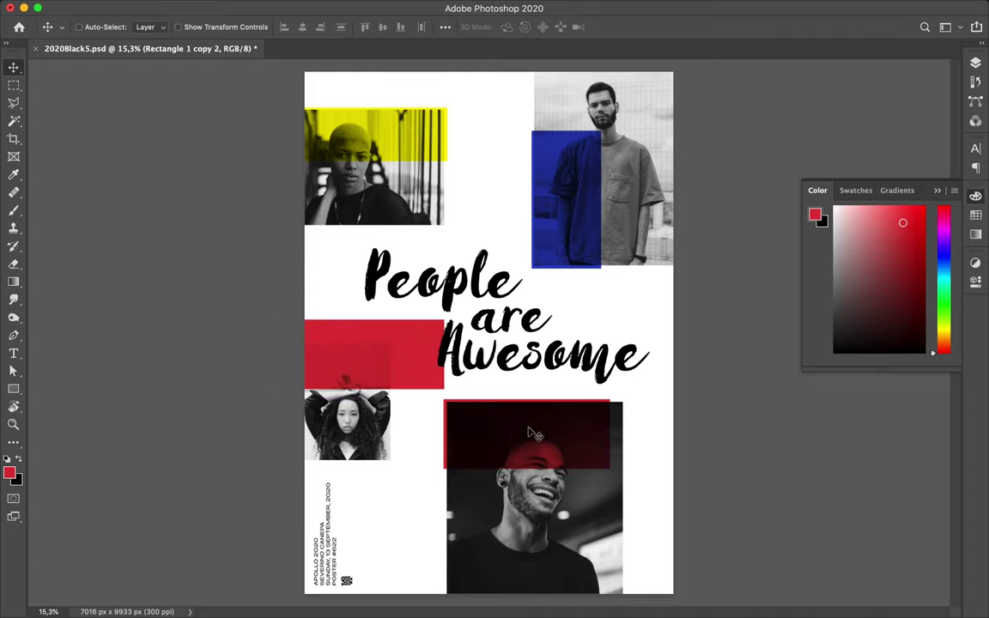
key("ctrl+t")
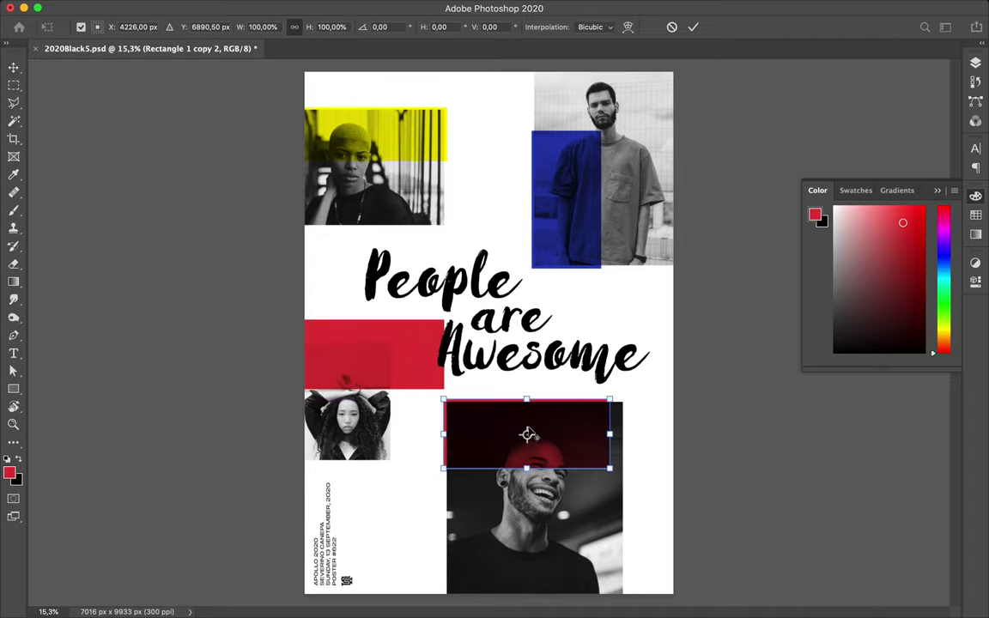
left_click_drag(612, 435, 532, 433)
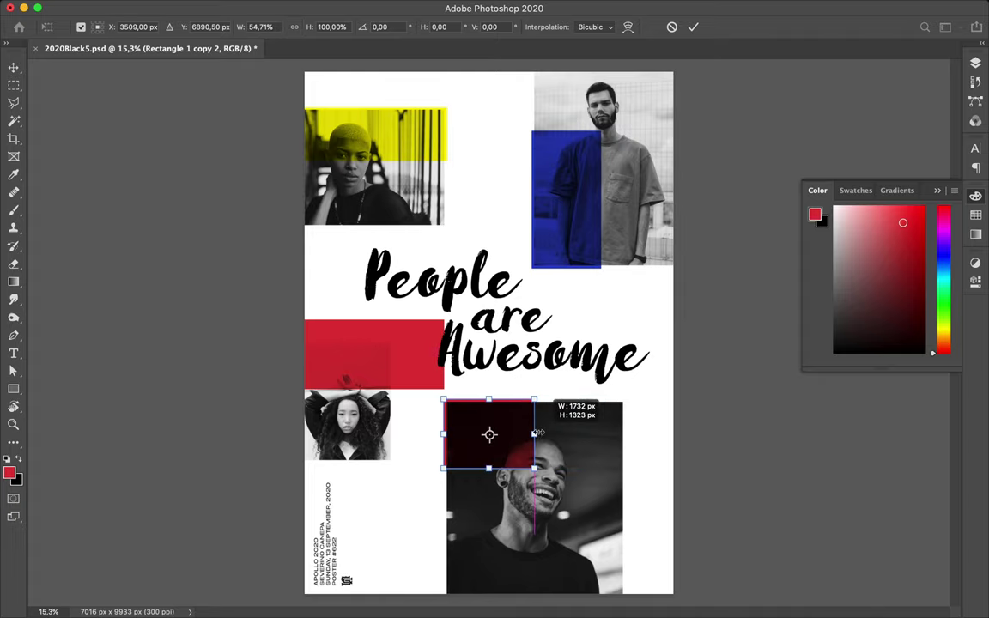
key("Return")
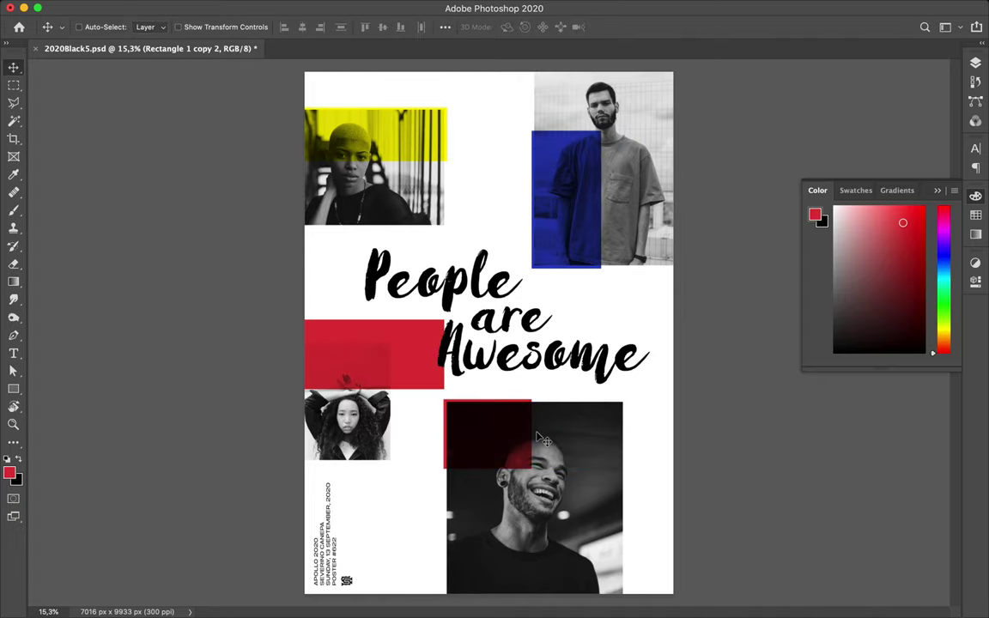
left_click(567, 192)
key("ctrl+t")
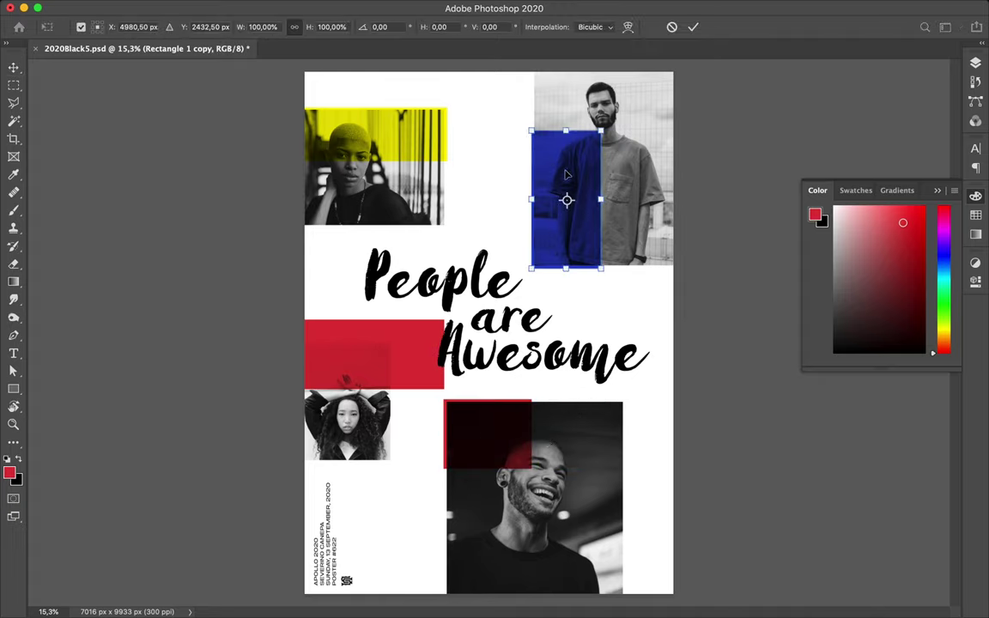
left_click_drag(565, 130, 563, 162)
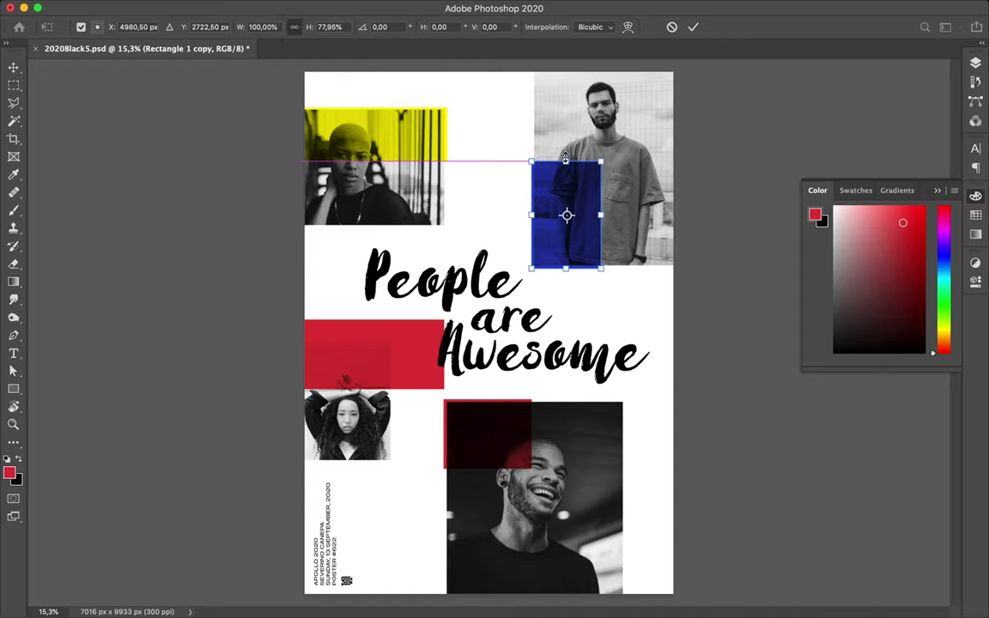
key("Return")
Narrow the left red copy to a thin bar on the poster's left edge
left_click(409, 341)
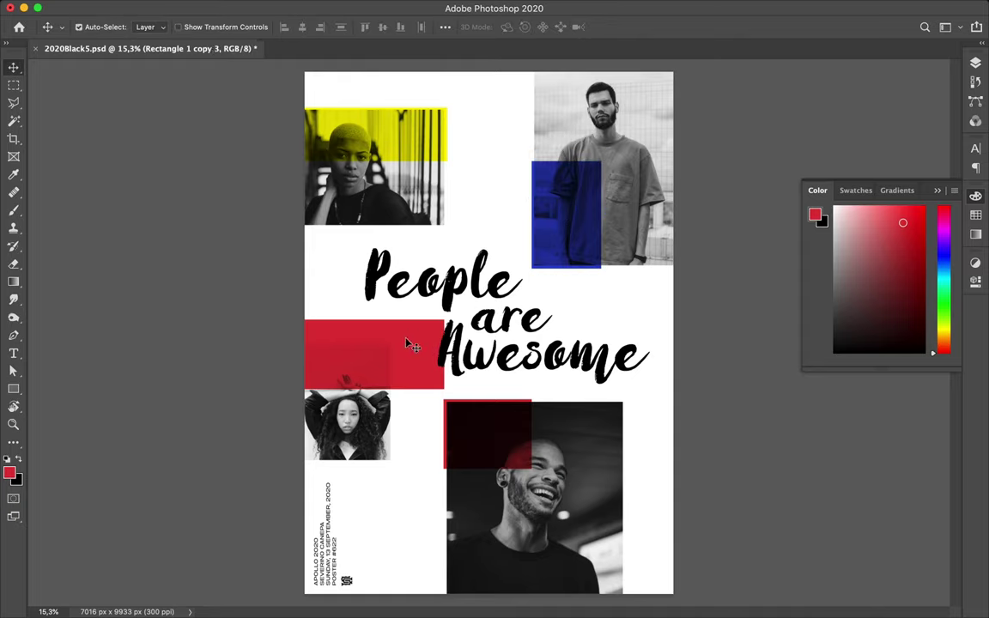
key("ctrl+t")
left_click_drag(444, 359, 314, 358)
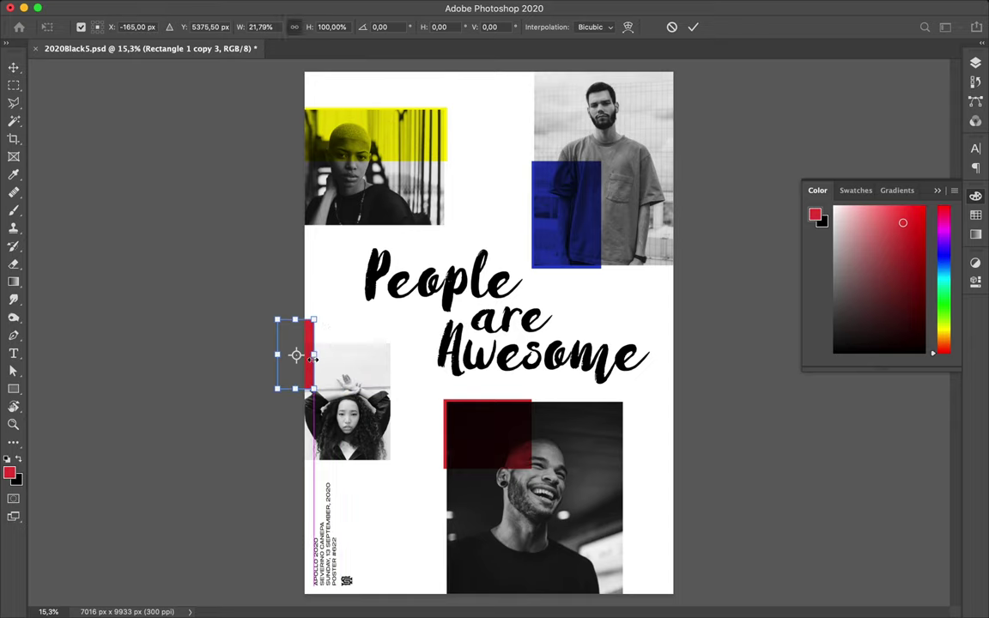
key("Return")
left_click_drag(290, 316, 301, 342)
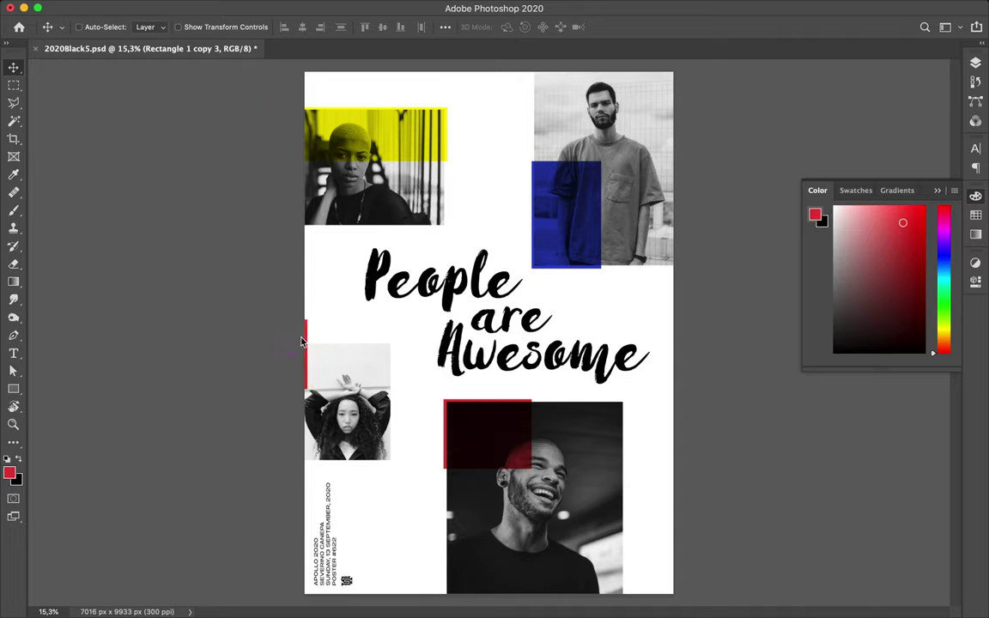
Duplicate the yellow rectangle and rotate the copy 90° to stand upright
left_click(399, 141)
left_click_drag(406, 148, 647, 363)
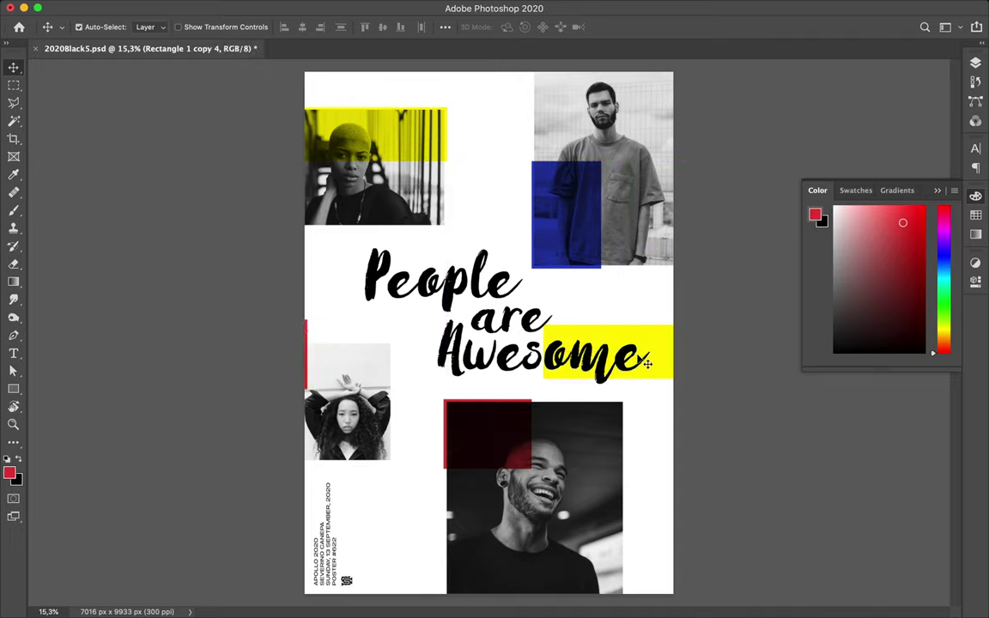
key("ctrl+t")
mouse_move(487, 273)
left_mouse_down()
mouse_move(843, 269)
mouse_move(692, 248)
left_mouse_up()
key("Return")
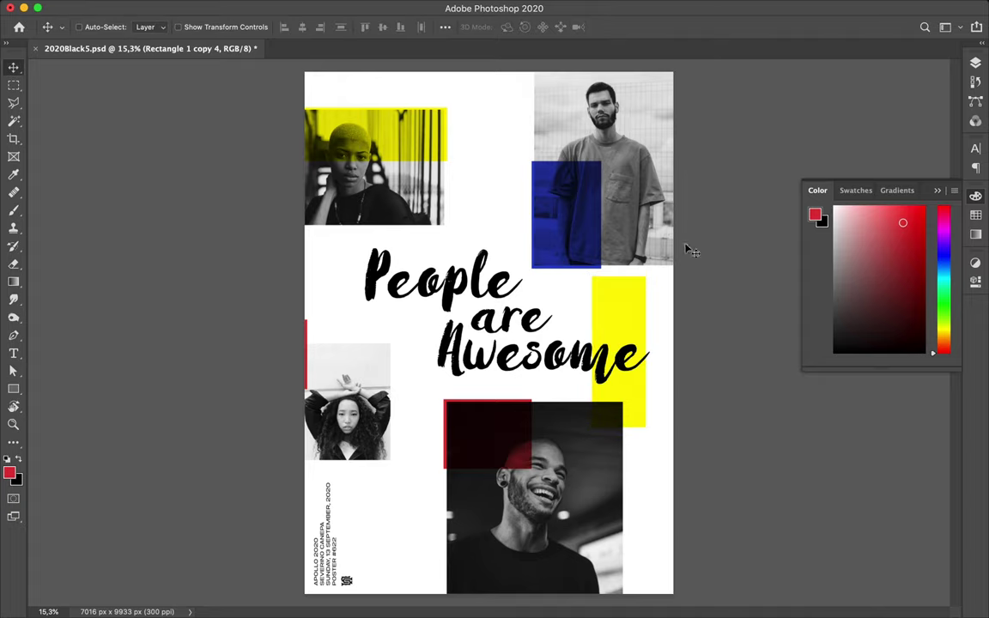
Place the upright yellow bar on the right edge and copy the blue rectangle to the top
mouse_move(633, 351)
left_mouse_down()
mouse_move(693, 365)
mouse_move(684, 394)
left_mouse_up()
key("shift+Right")
left_click(562, 236, "super")
mouse_move(564, 240)
left_mouse_down()
mouse_move(482, 91)
mouse_move(483, 72)
left_mouse_up()
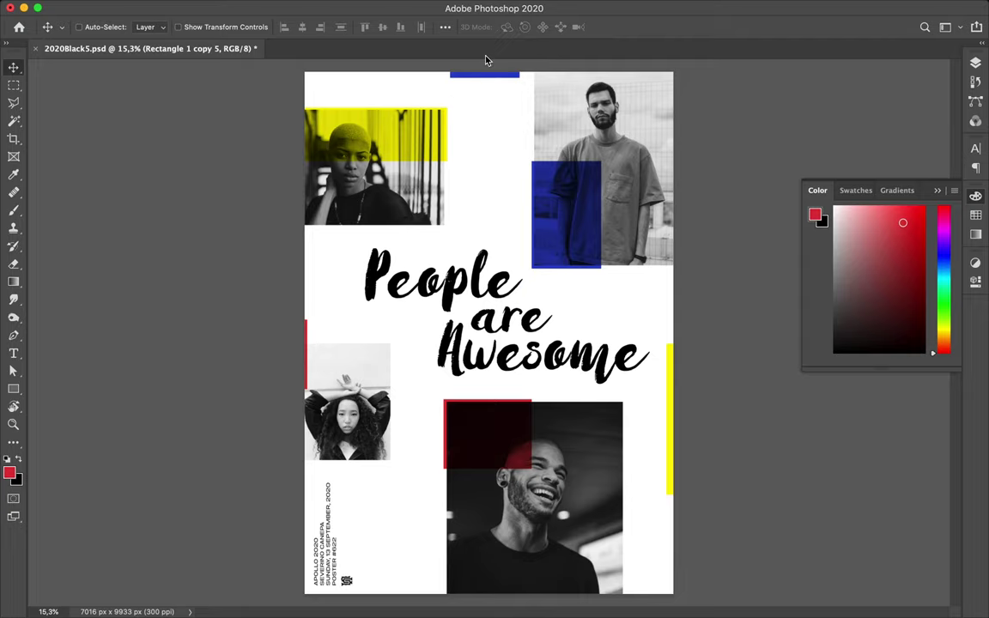
Shorten the top blue bar to a thin strip along the top edge
key("super+minus")
key("super+minus")
key("super+t")
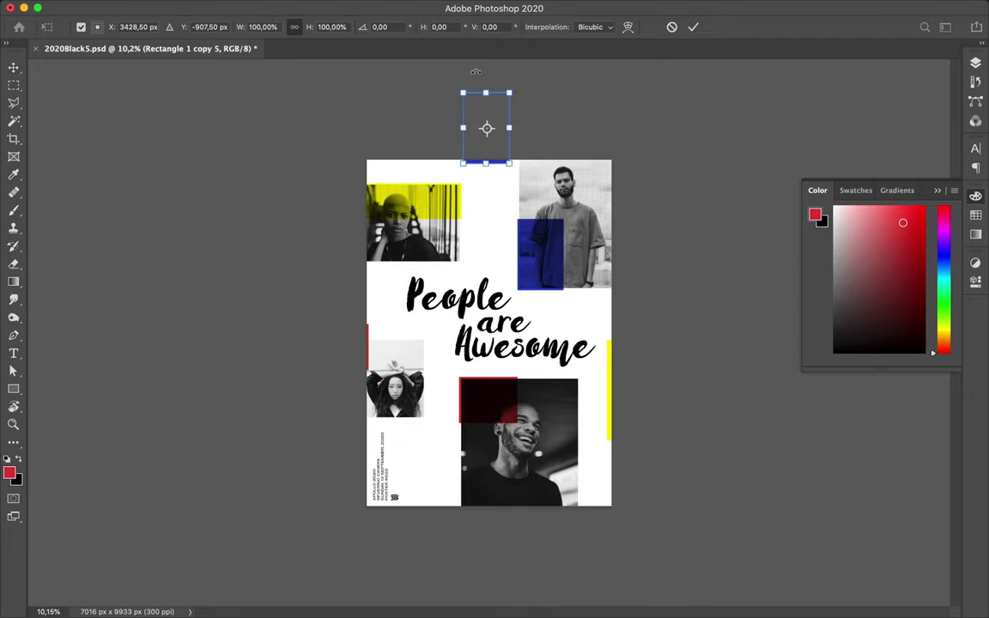
left_click_drag(484, 88, 485, 155)
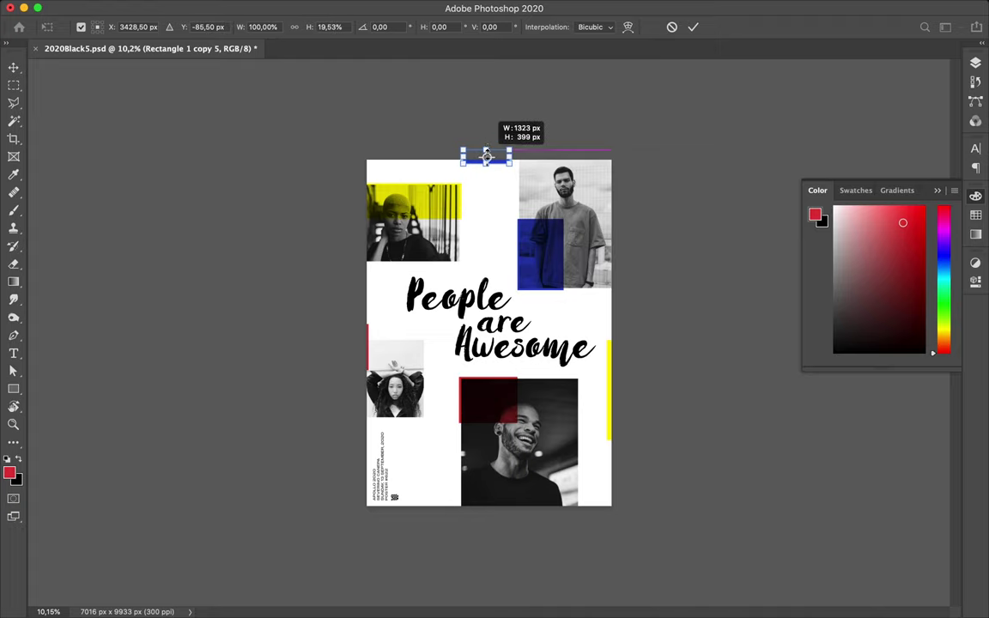
key("Return")
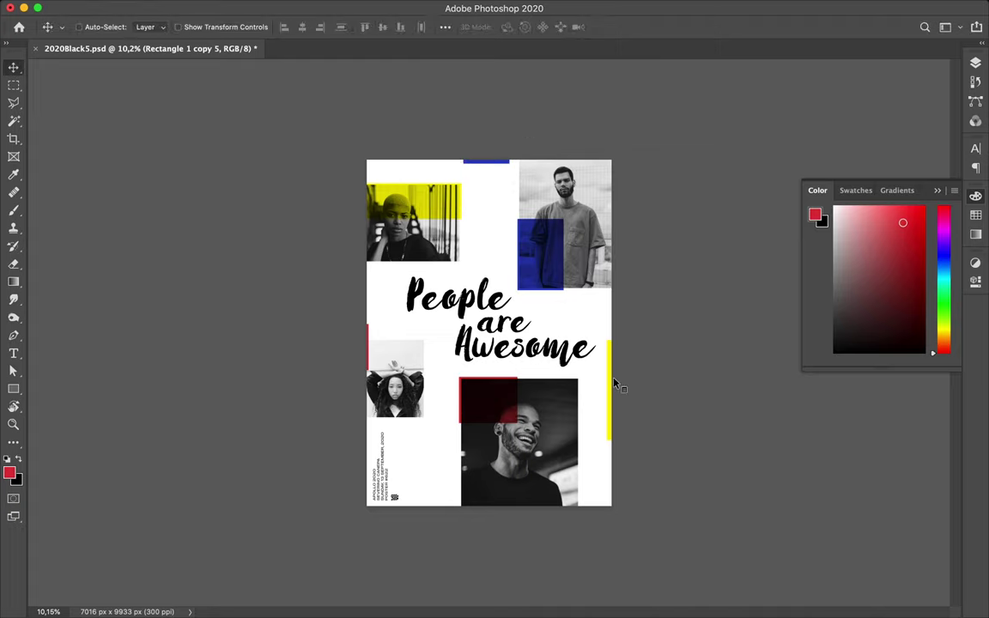
Narrow the yellow bar on the right edge to a slimmer width
right_click(612, 383)
left_click(605, 371)
left_click(610, 374)
key("ctrl+t")
left_click_drag(641, 391, 611, 392)
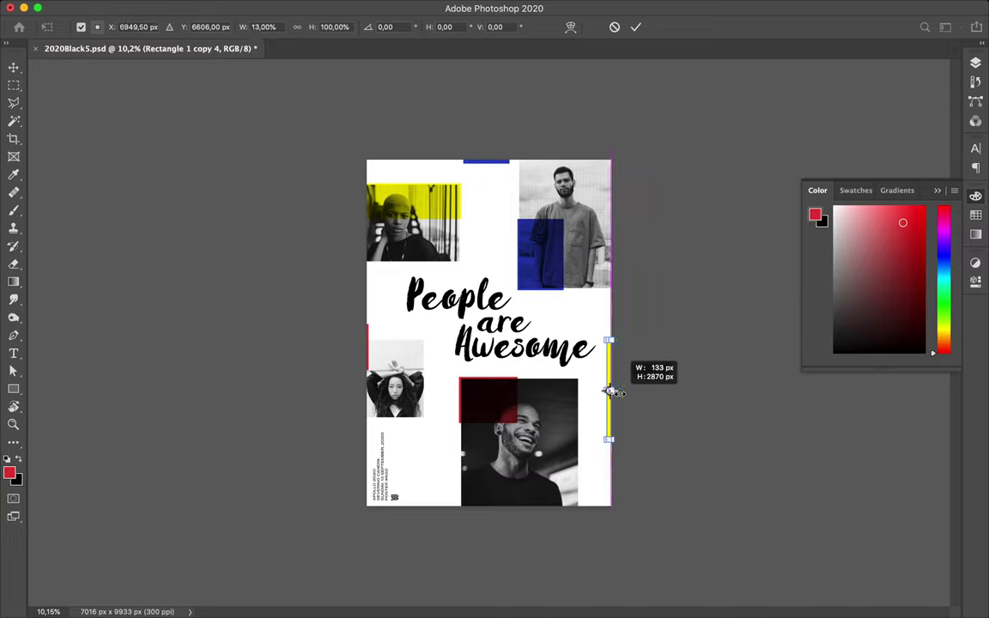
left_click_drag(611, 392, 615, 392)
key("Return")
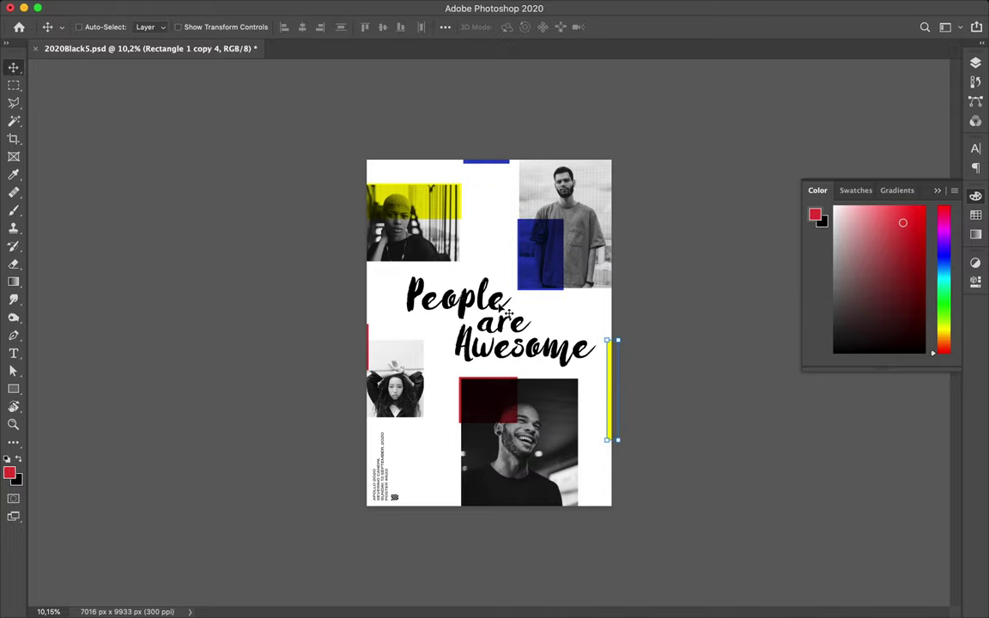
scroll(507, 313, "up", 2)
scroll(507, 313, "up", 2)
scroll(507, 314, "up", 2)
scroll(507, 313, "up", 2)
scroll(508, 309, "down", 1)
scroll(509, 305, "down", 1)
scroll(511, 301, "down", 1)
scroll(510, 302, "down", 1)
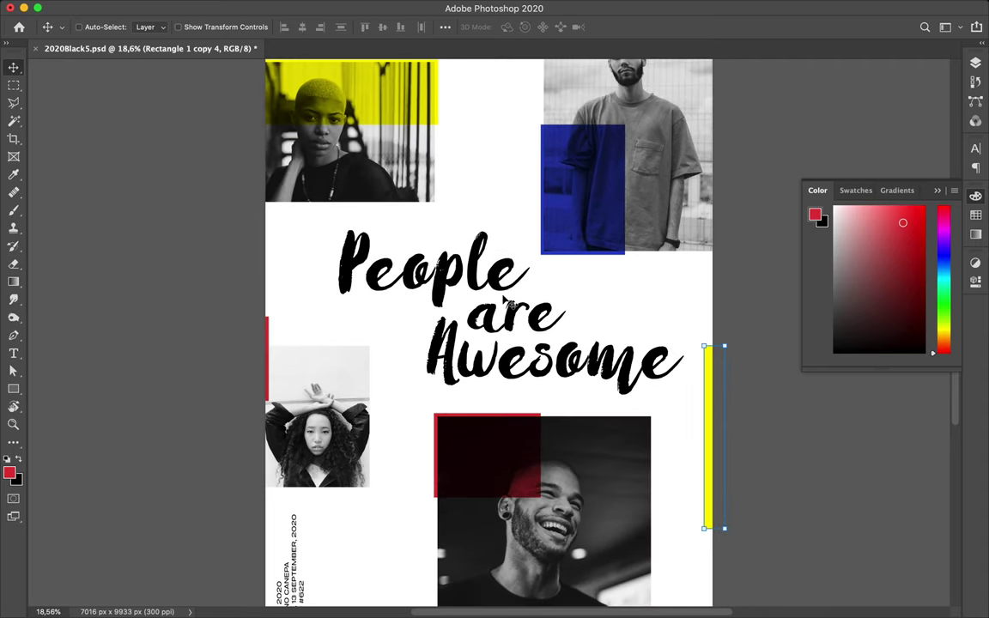
scroll(506, 300, "down", 2)
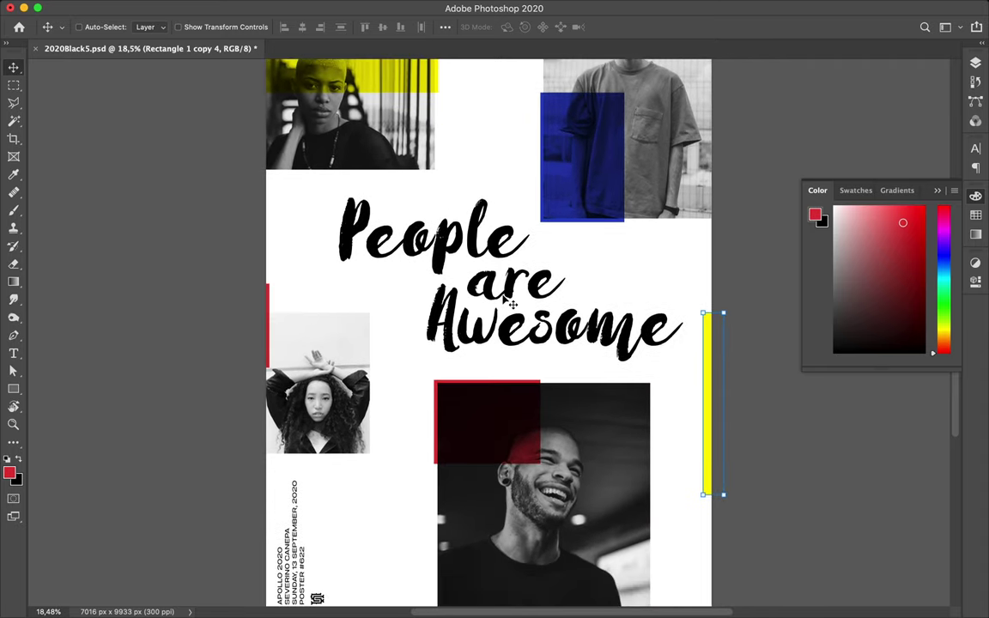
scroll(506, 301, "down", 1)
scroll(507, 303, "down", 1)
scroll(507, 305, "down", 1)
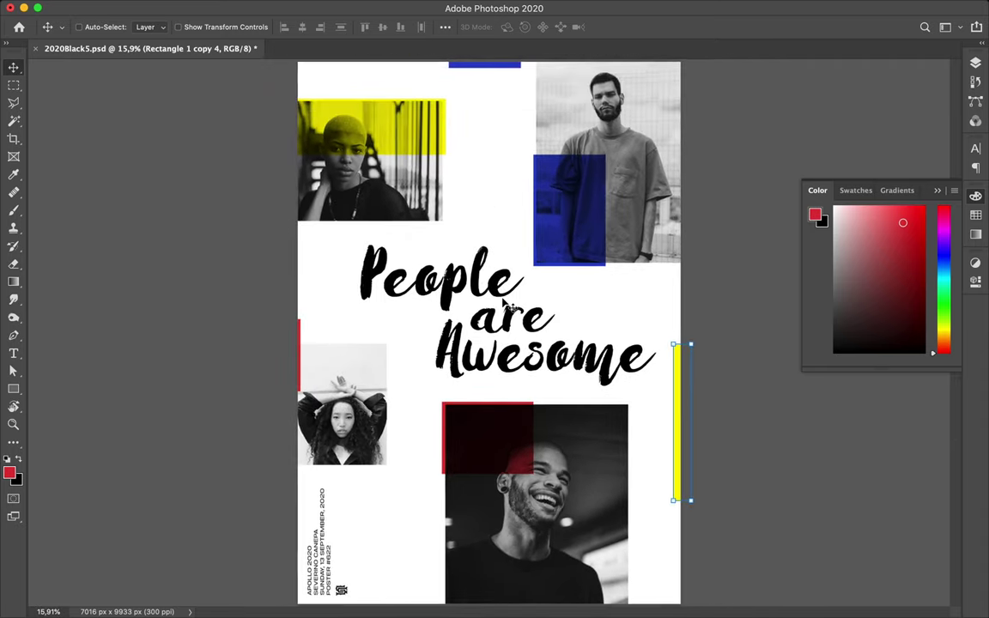
scroll(504, 302, "down", 1)
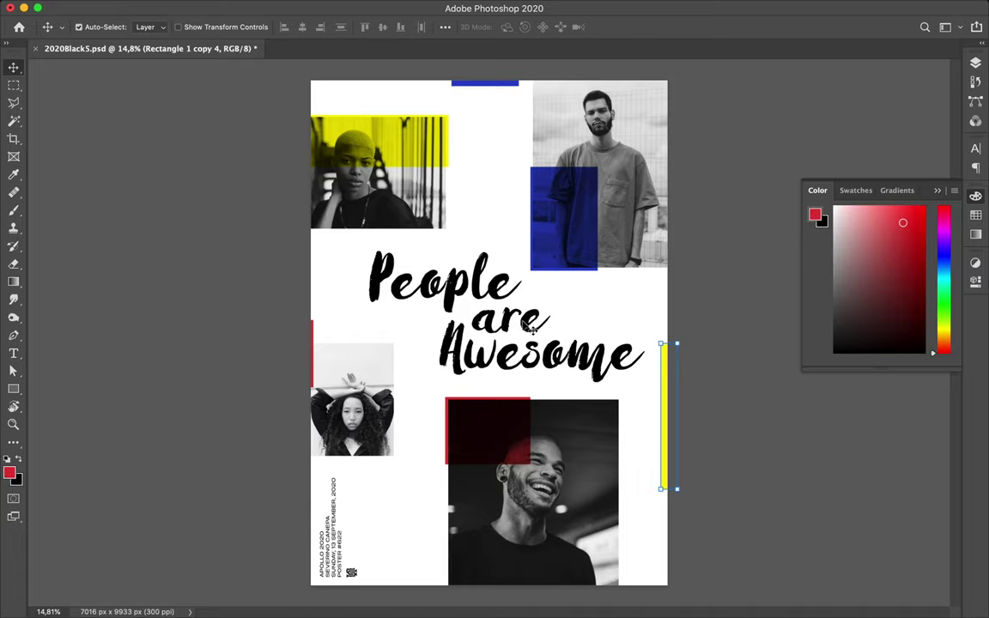
Reposition the words 'are' and 'Awesome' so Awesome sits just below are
left_click_drag(530, 325, 541, 316)
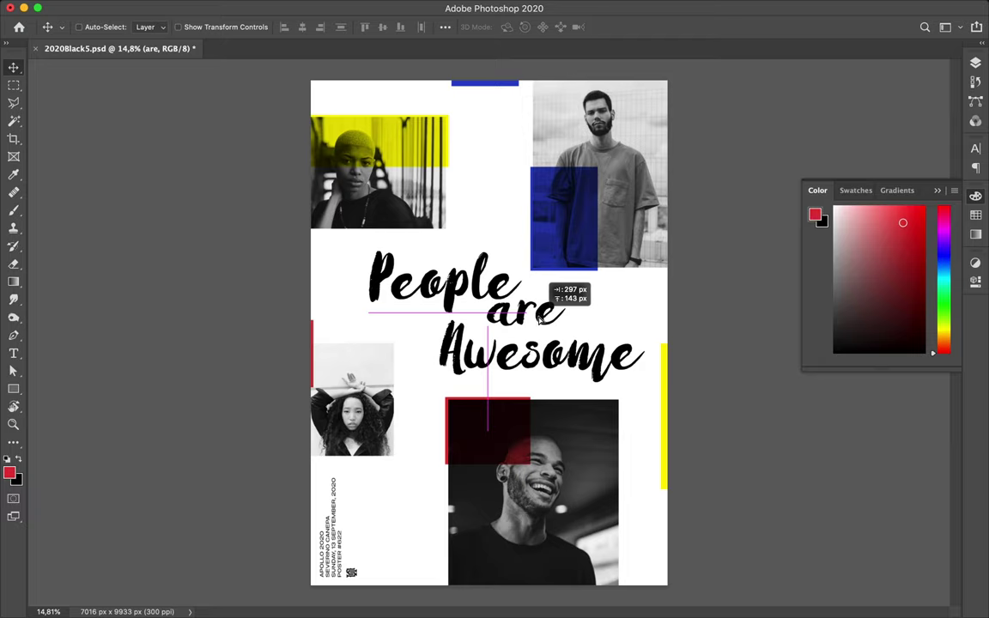
left_click_drag(541, 316, 539, 313)
left_click(517, 375, "super")
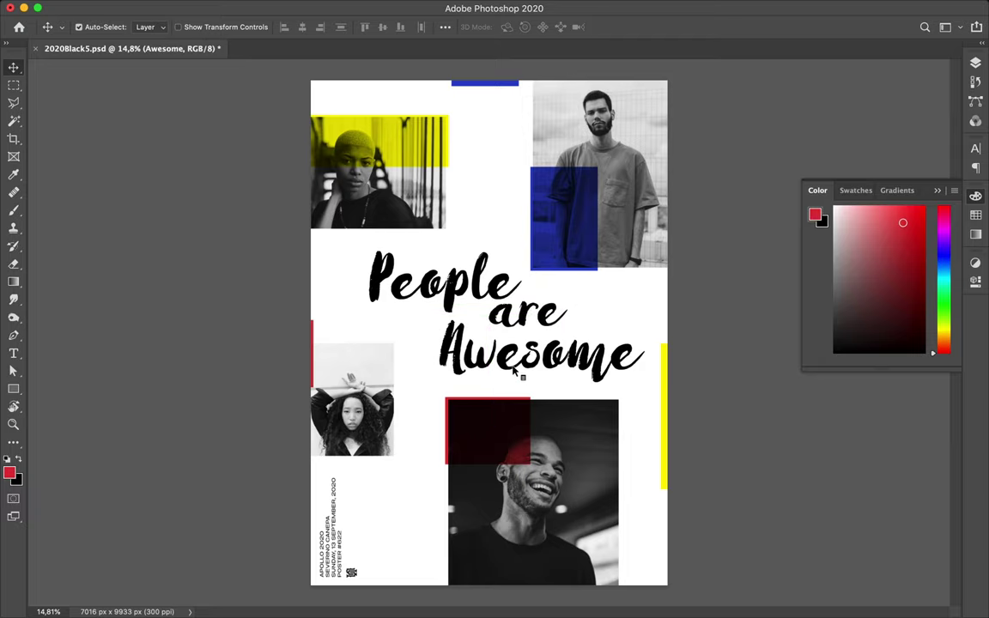
double_click(513, 371)
key("Escape")
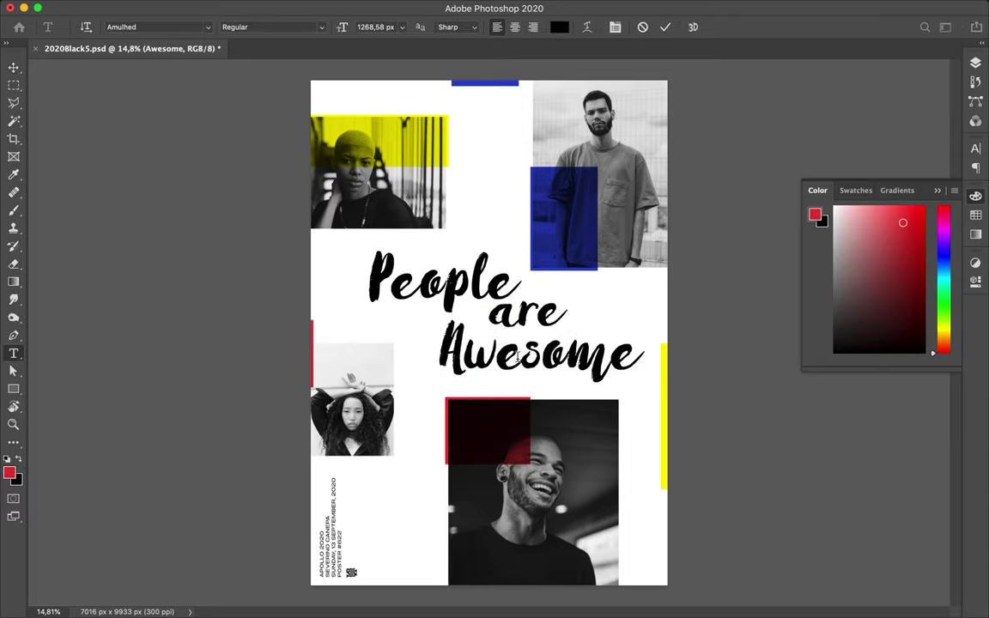
left_click_drag(526, 366, 532, 350)
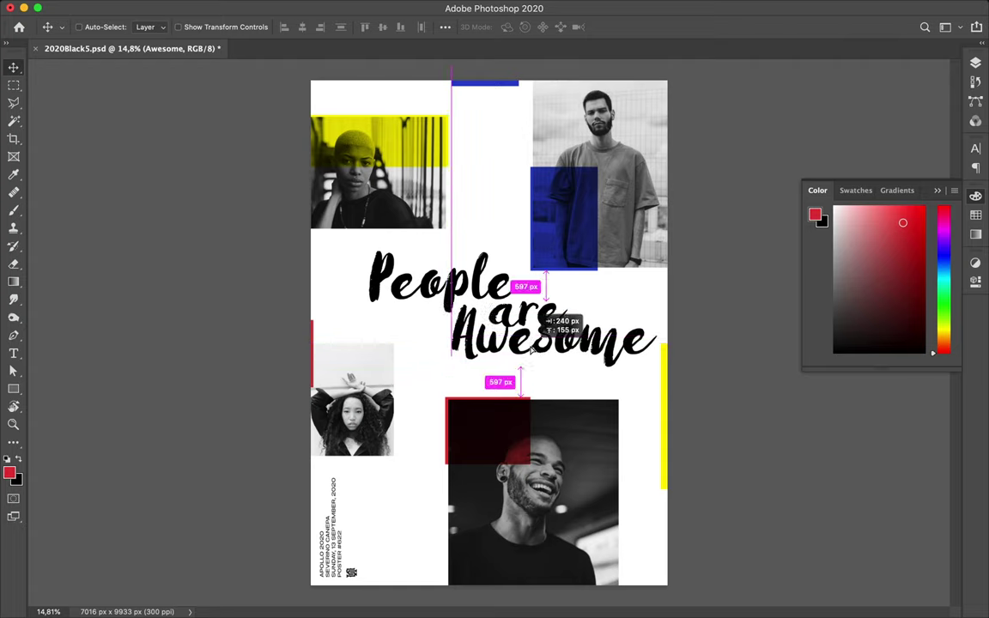
left_click_drag(531, 347, 514, 328)
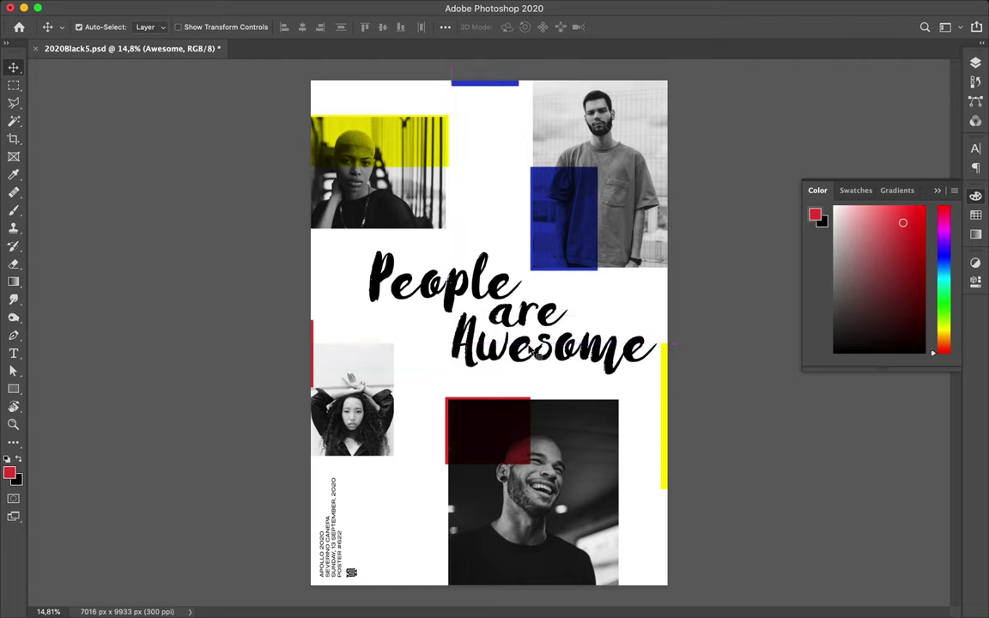
Shift the whole People / are / Awesome headline left and show the guide grid
left_click(464, 296, "shift")
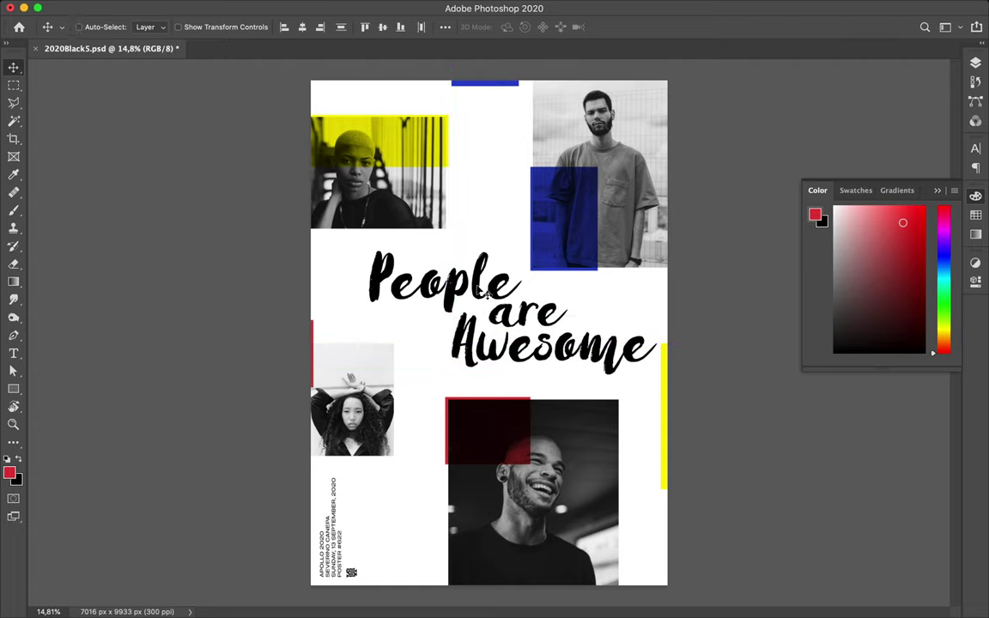
left_click_drag(485, 292, 461, 292)
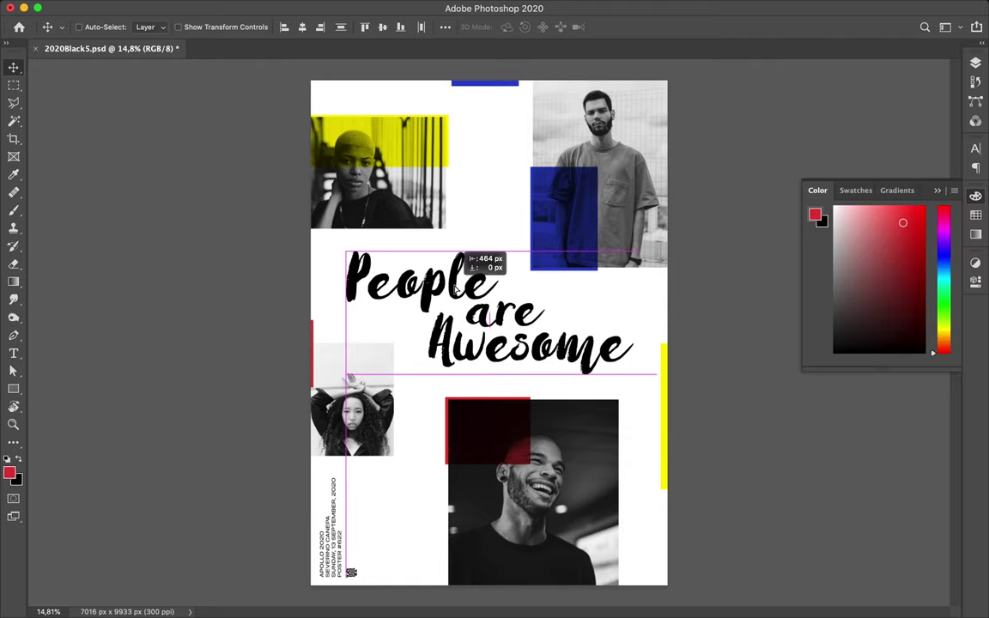
left_click_drag(455, 291, 455, 290)
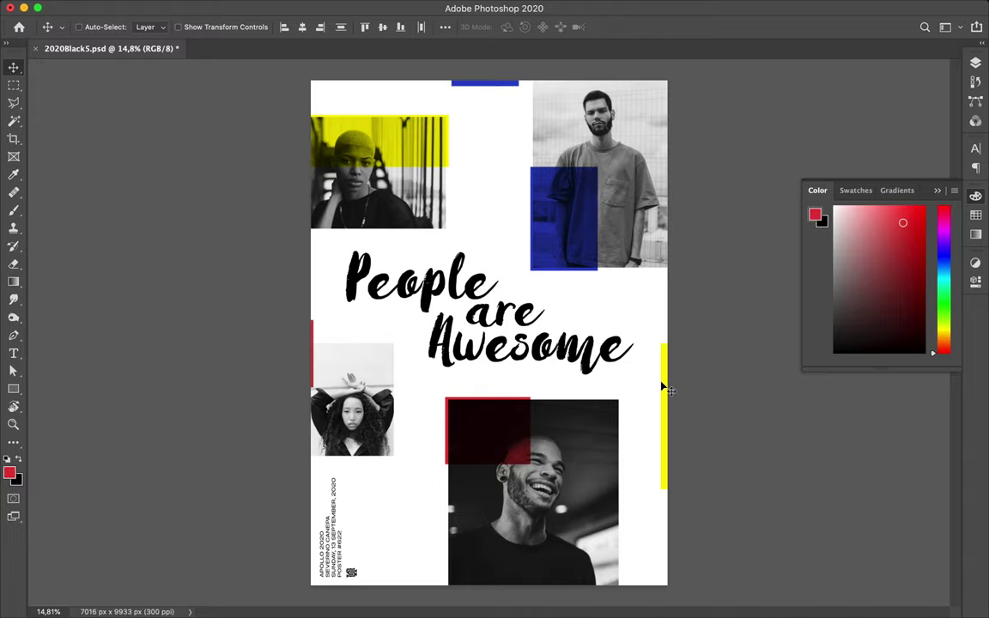
key("super+semicolon")
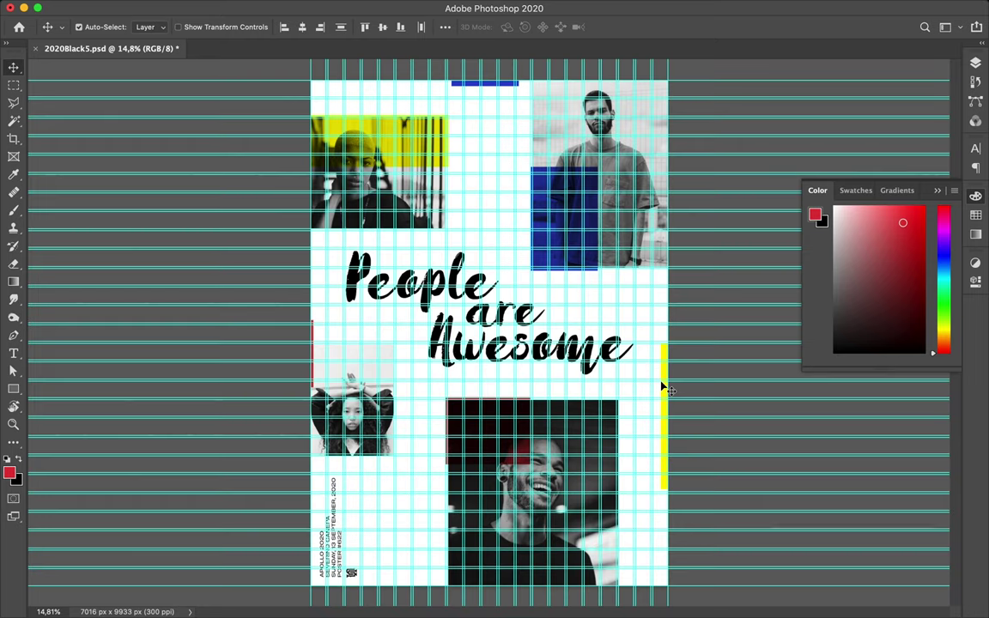
Shorten the yellow bar on the right edge from its bottom end
scroll(665, 389, "up", 3)
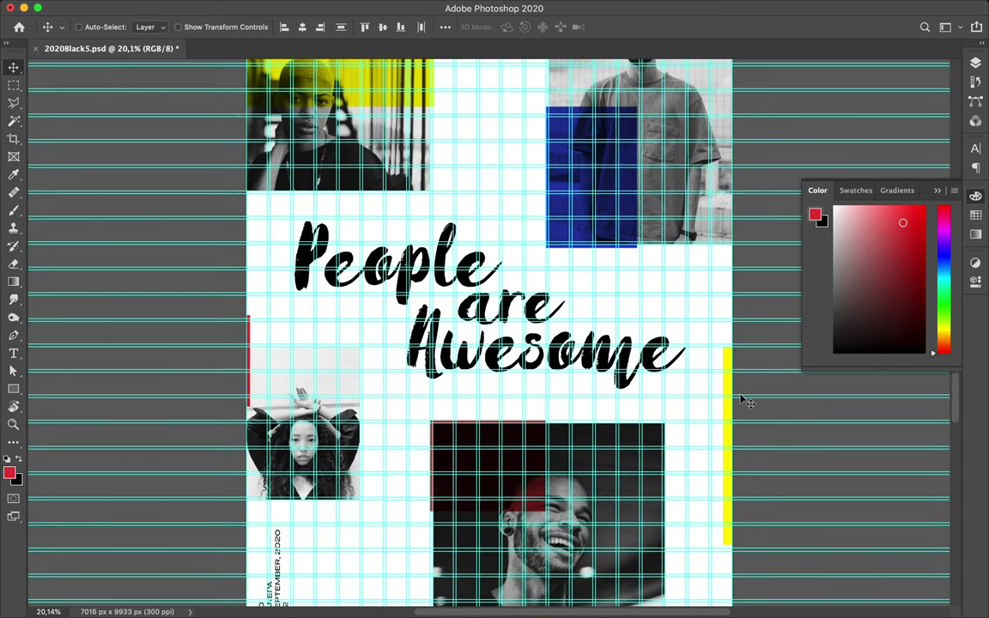
key("super+t")
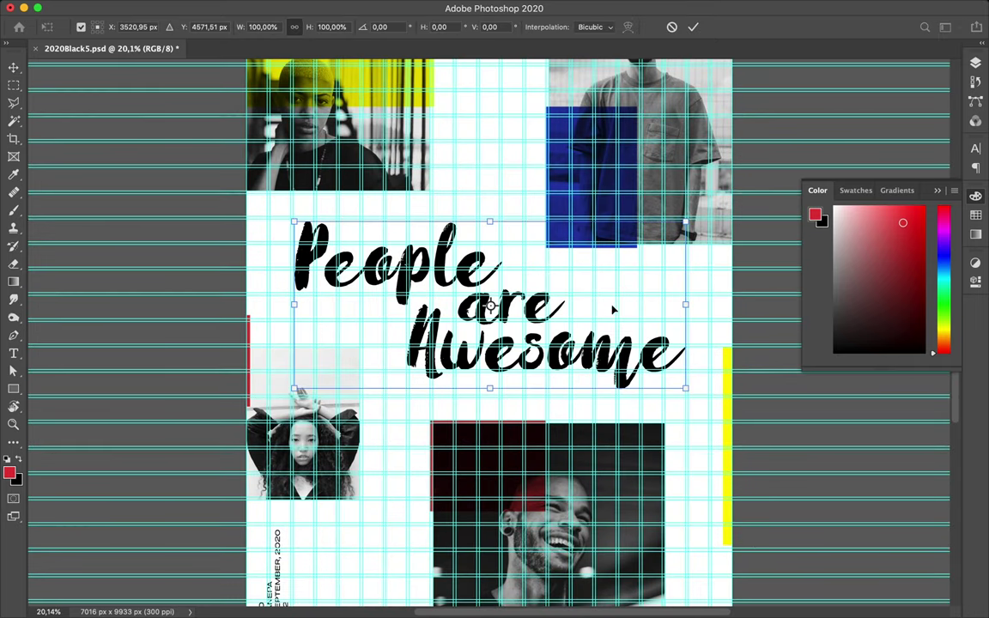
key("Return")
left_click(727, 415, "super")
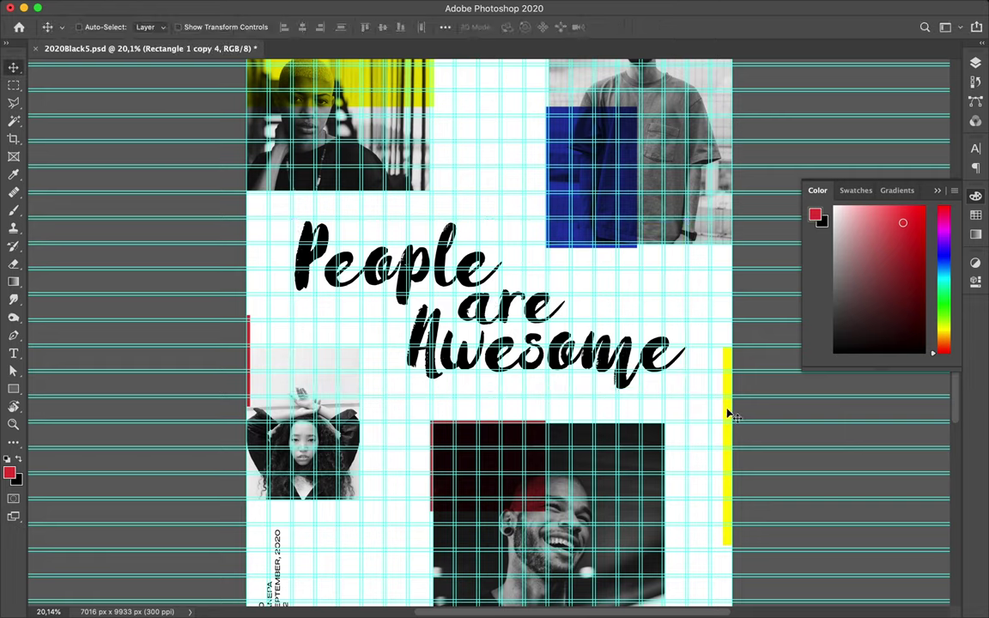
key("super+t")
left_click_drag(733, 546, 734, 523)
key("shift+Right")
key("shift+Right")
key("shift+Right")
key("shift+Right")
key("shift+Right")
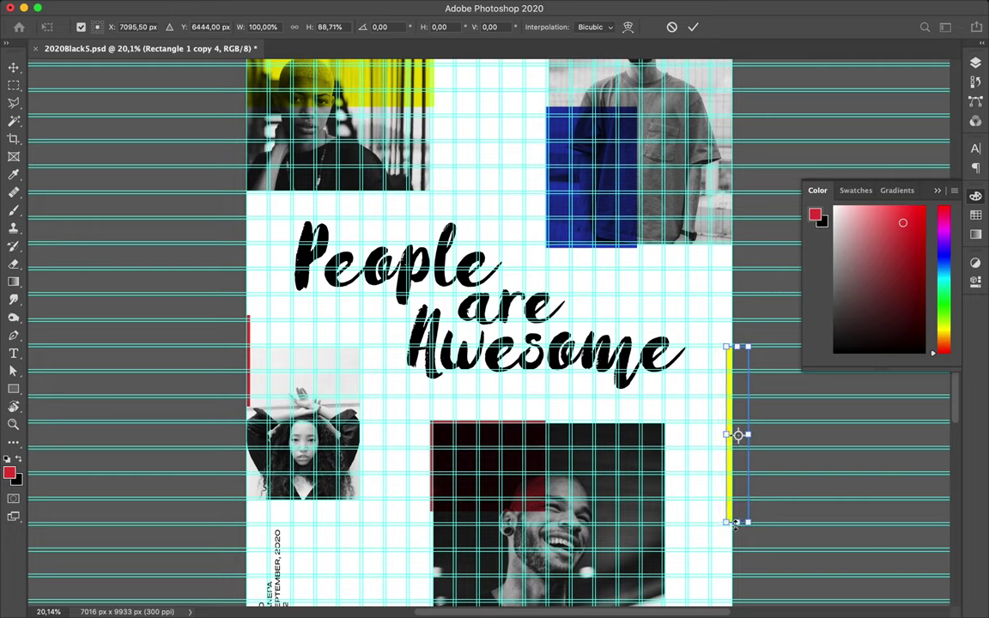
key("Return")
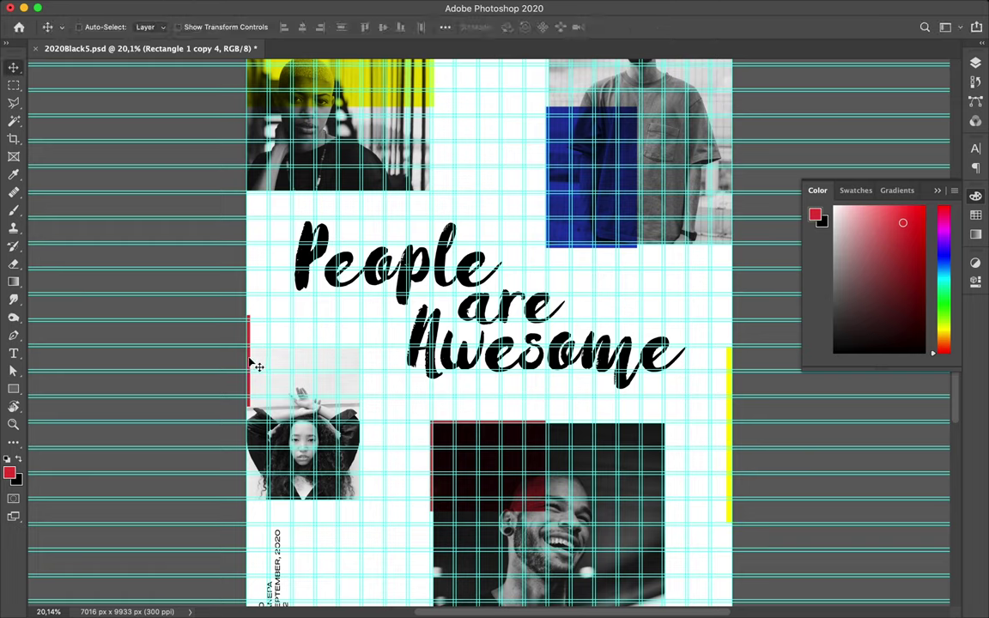
Lower the left red bar and make it about 112% taller and 30% width
key("ctrl")
left_click_drag(250, 362, 252, 371)
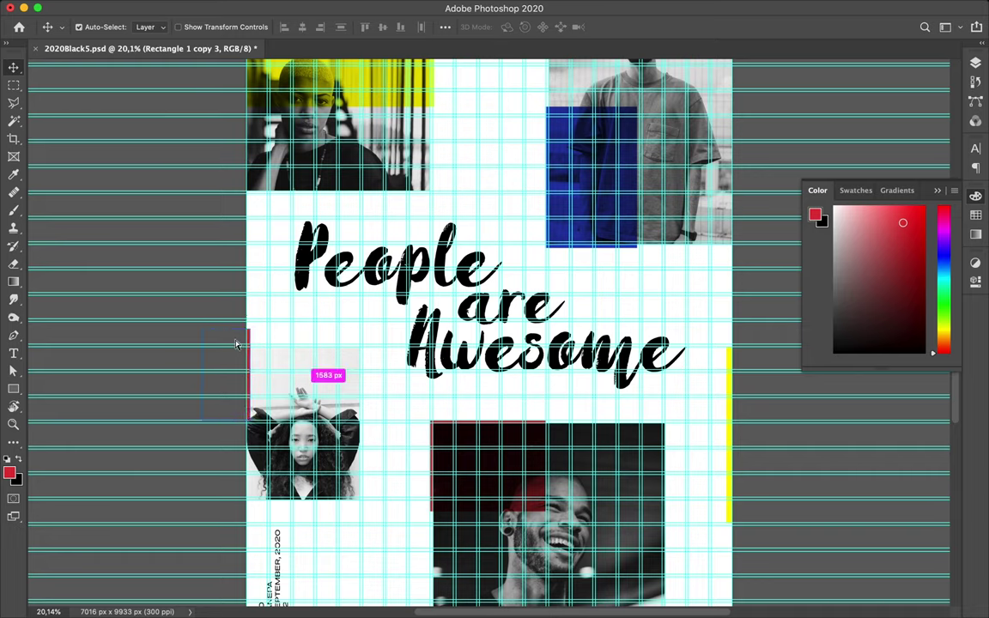
key("ctrl+t")
left_click_drag(227, 331, 228, 319)
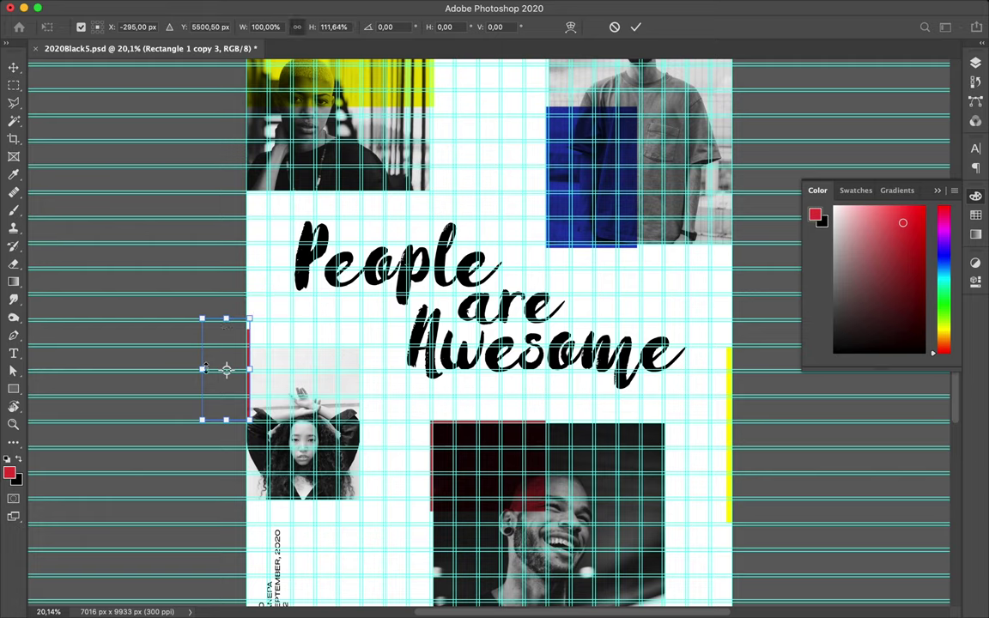
left_click_drag(202, 370, 240, 370)
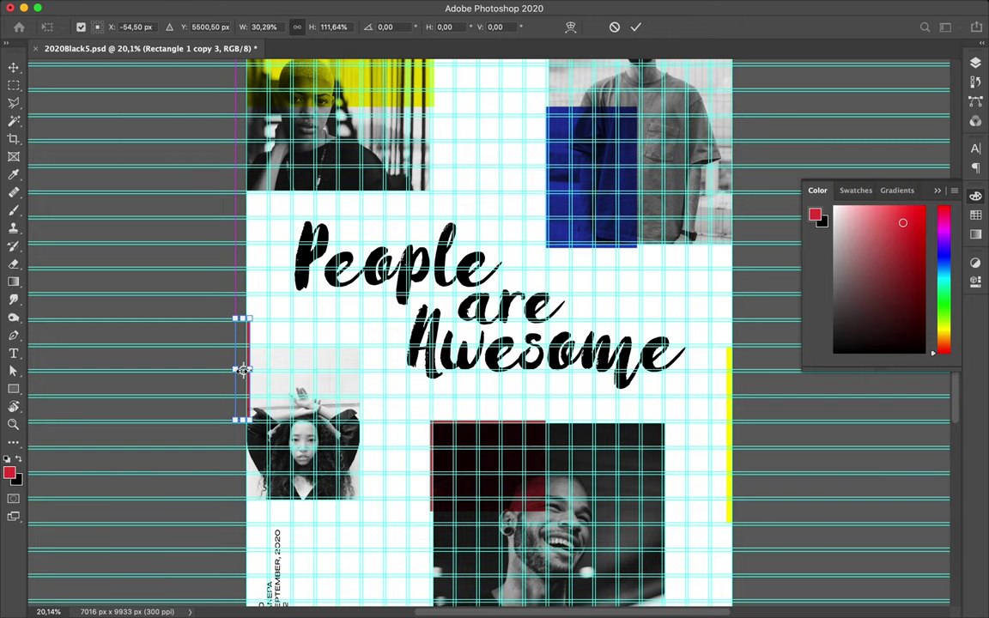
key("Return")
scroll(379, 313, "up", 2)
scroll(387, 320, "up", 3)
left_click(514, 70)
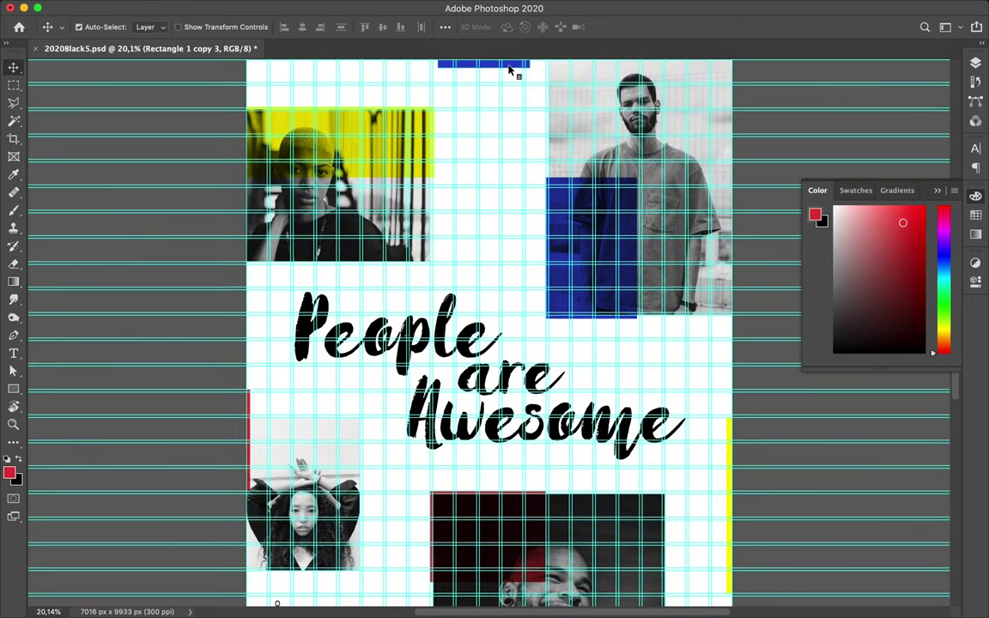
Nudge the small blue bar flush against the poster's top edge
key("Up")
key("Up")
key("Up")
key("Up")
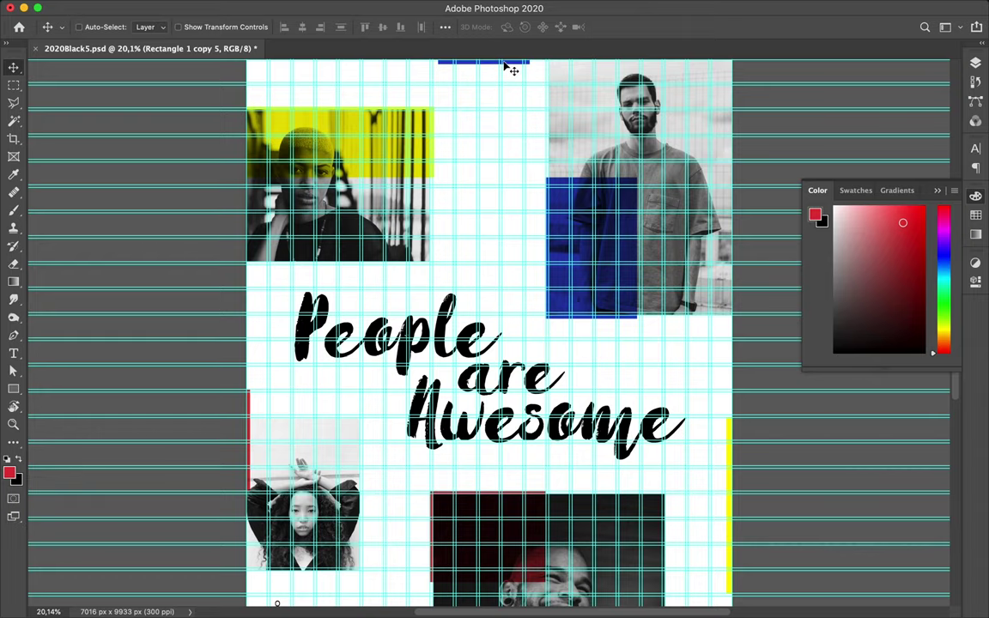
scroll(522, 68, "up", 3)
scroll(522, 68, "up", 3)
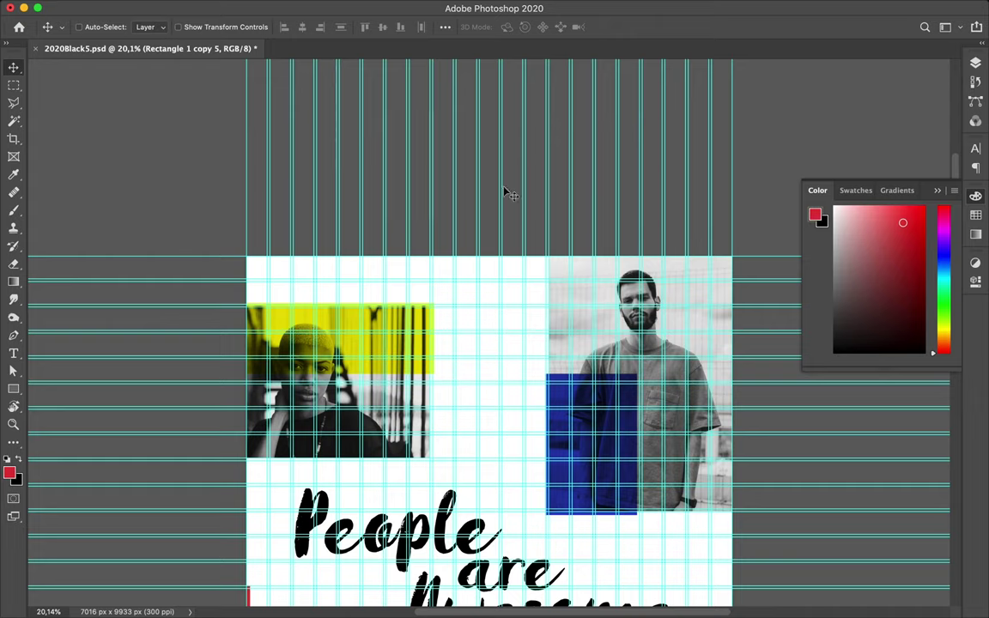
key("Down")
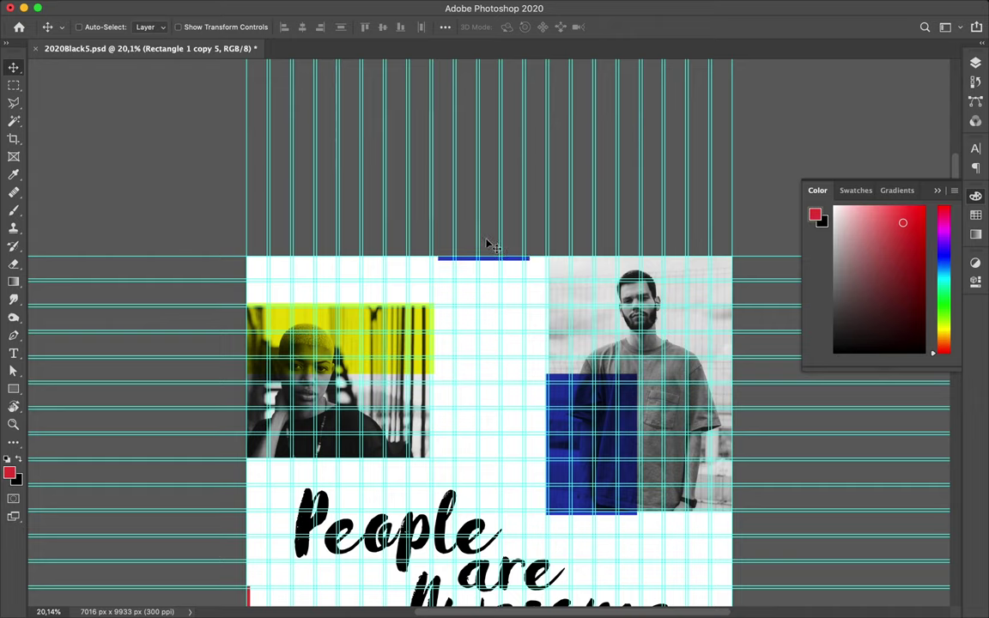
key("Right")
key("Right")
key("Left")
key("Left")
key("Right")
key("Right")
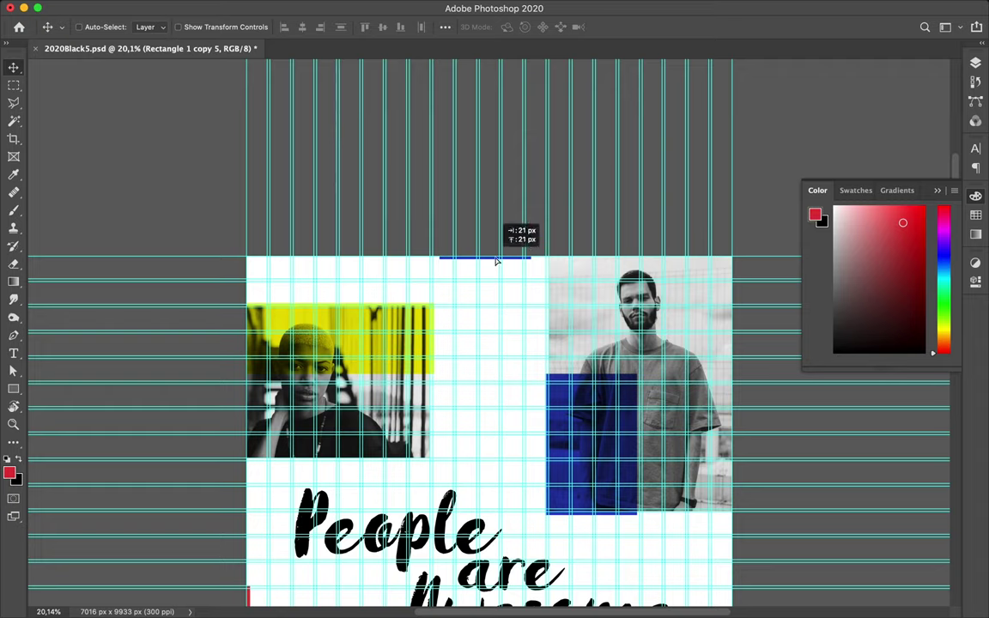
key("shift+Left")
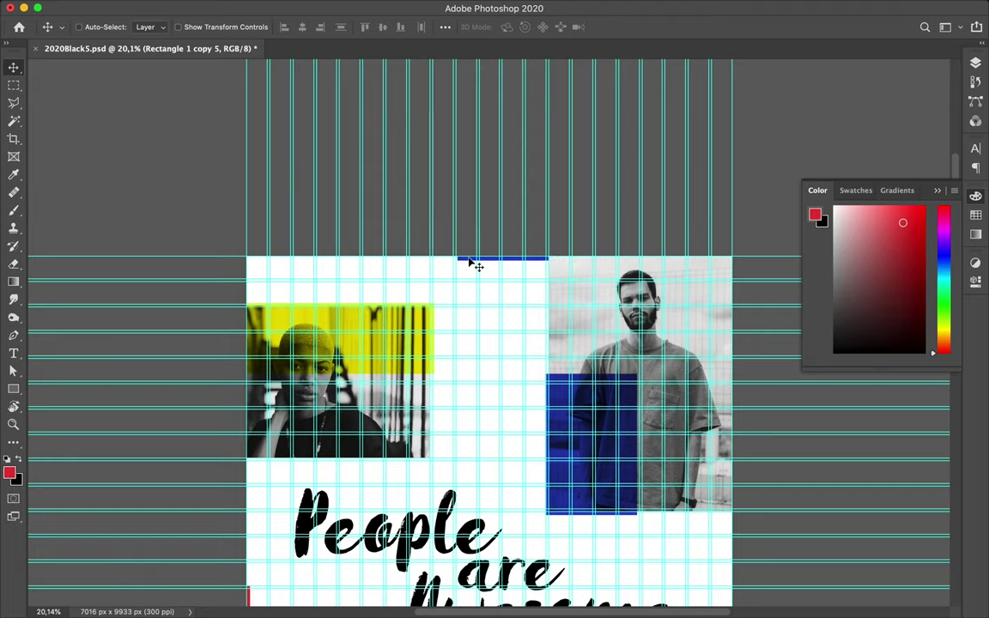
Widen the blue bar slightly from its left end to 1346 × 399 px
key("ctrl")
key("ctrl+t")
left_click_drag(457, 246, 455, 246)
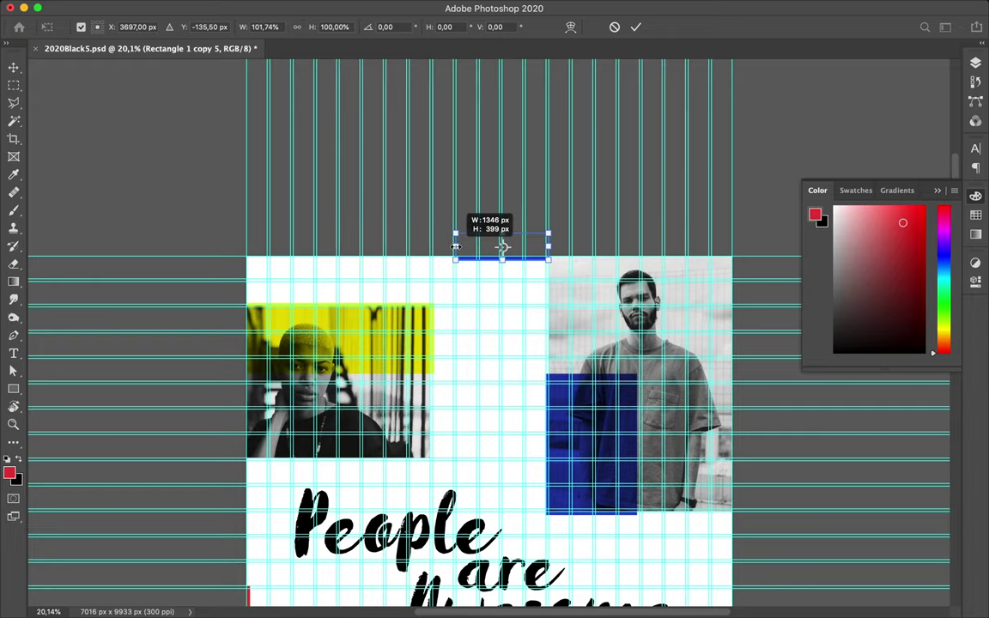
left_click_drag(455, 246, 456, 246)
key("Return")
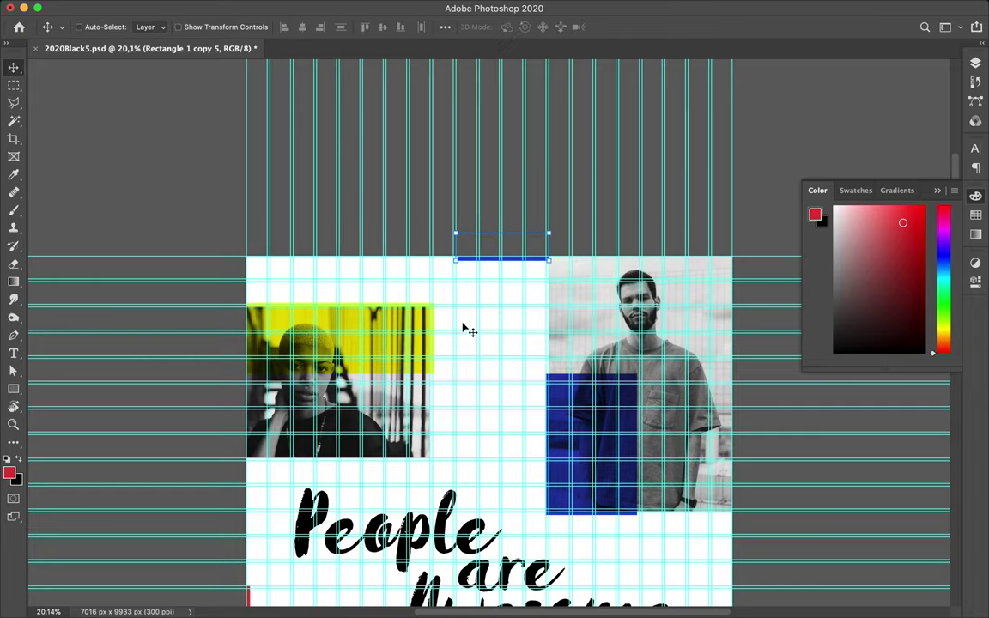
left_click_drag(472, 364, 442, 180)
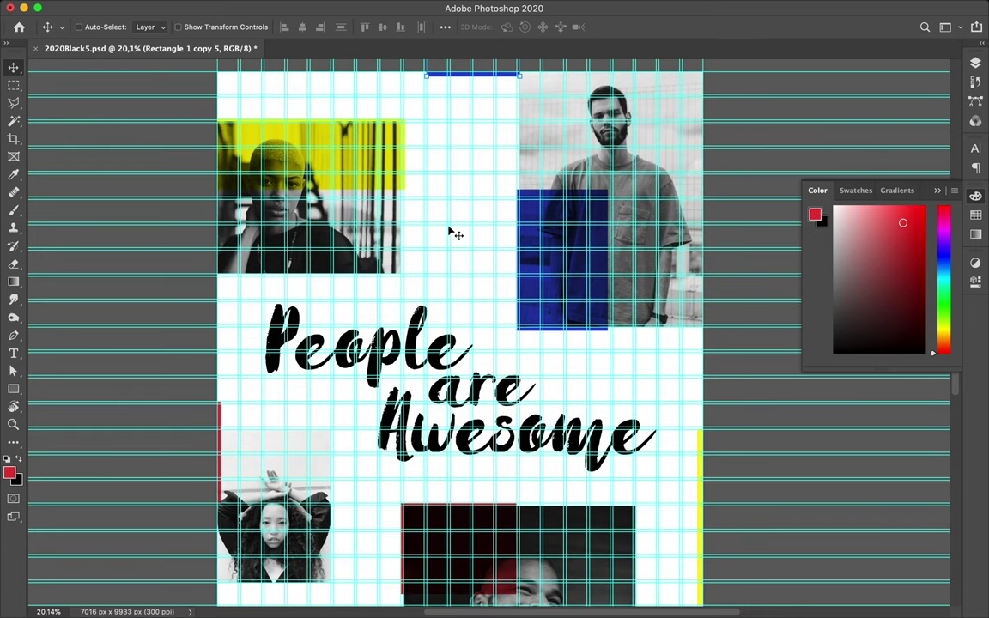
key("u")
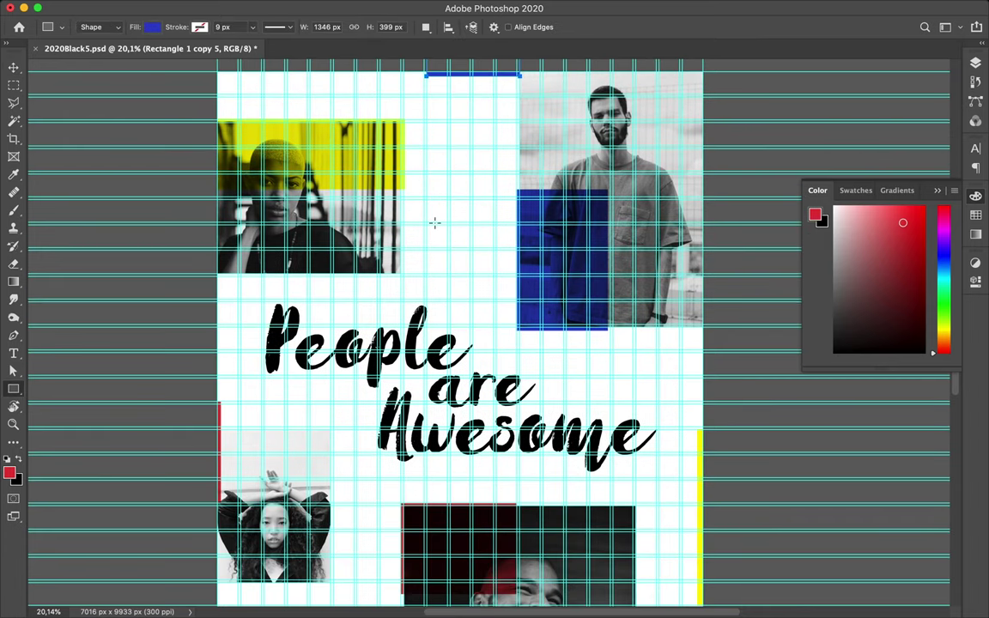
Draw a small 56 px blue dot with the Ellipse tool on the poster's right side
left_click(438, 223)
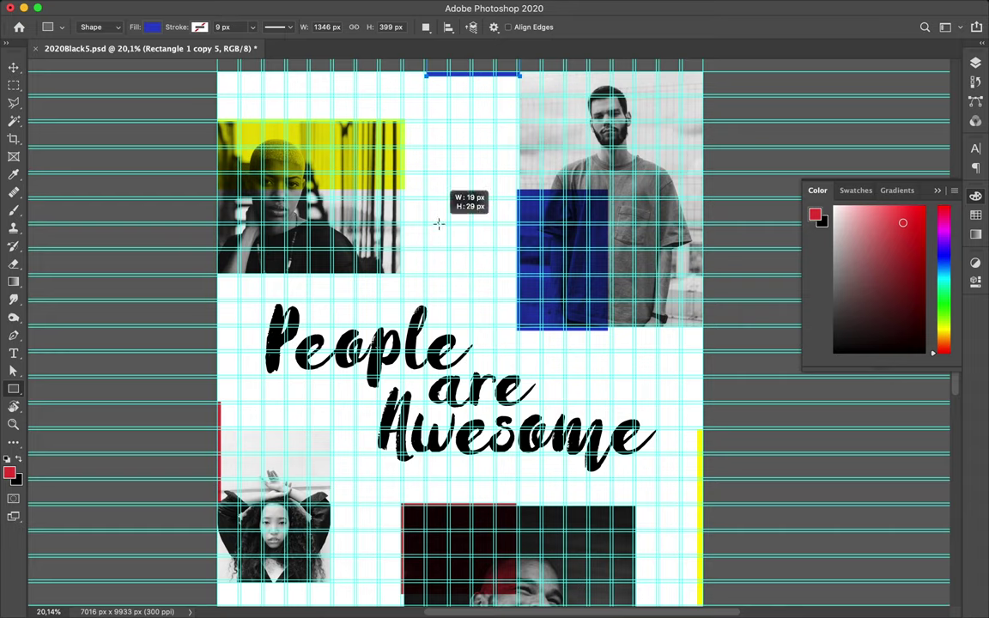
left_click(477, 328)
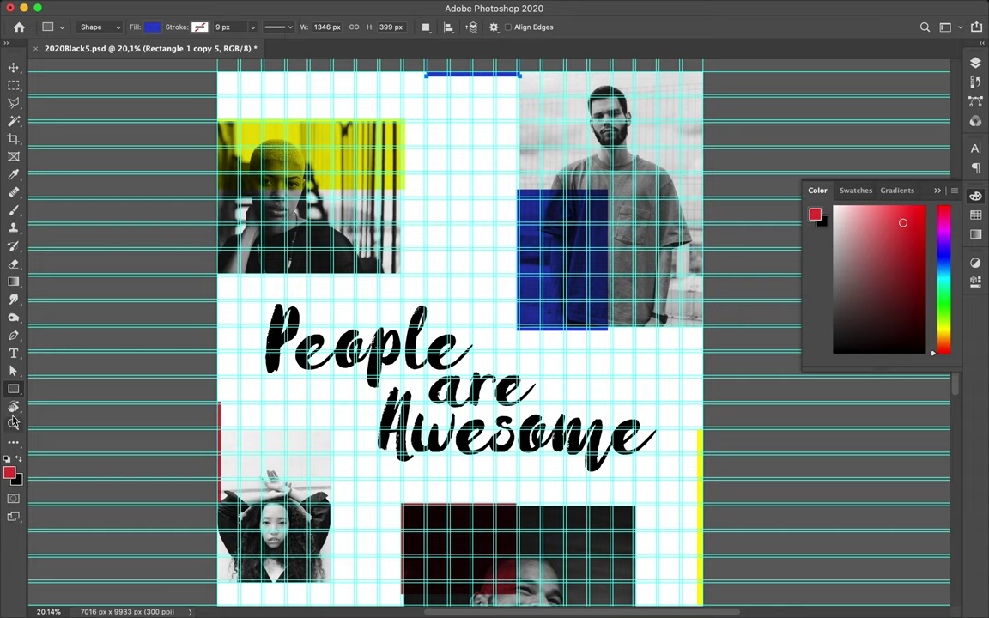
left_click(12, 478)
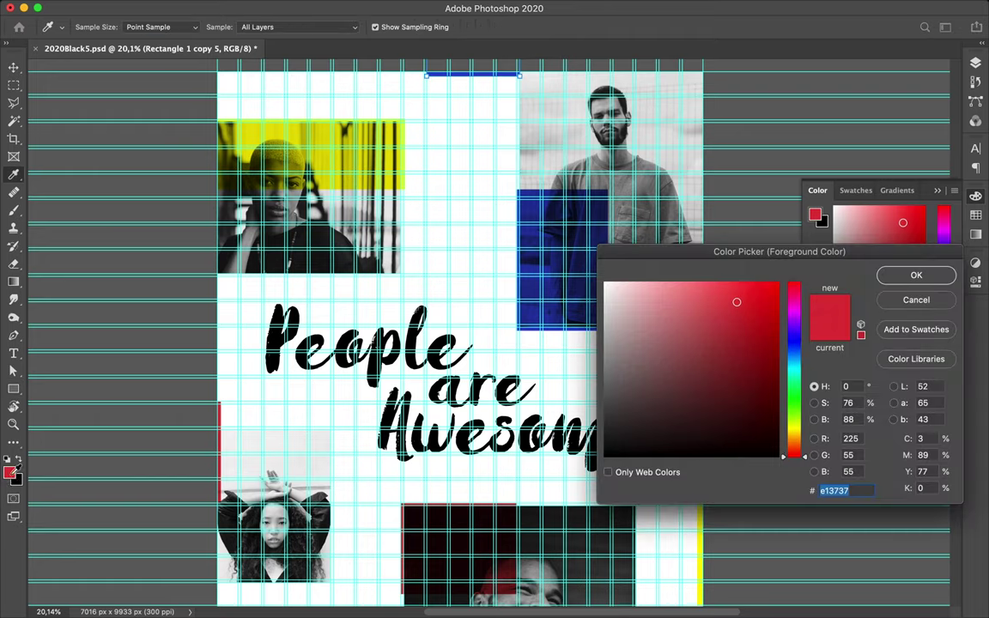
left_click(897, 300)
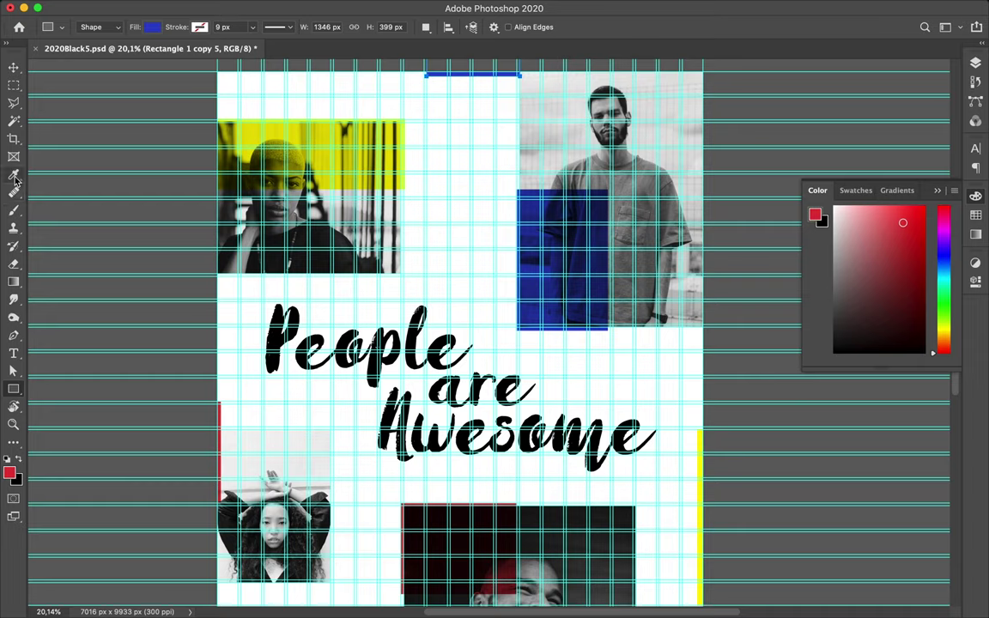
right_click(13, 388)
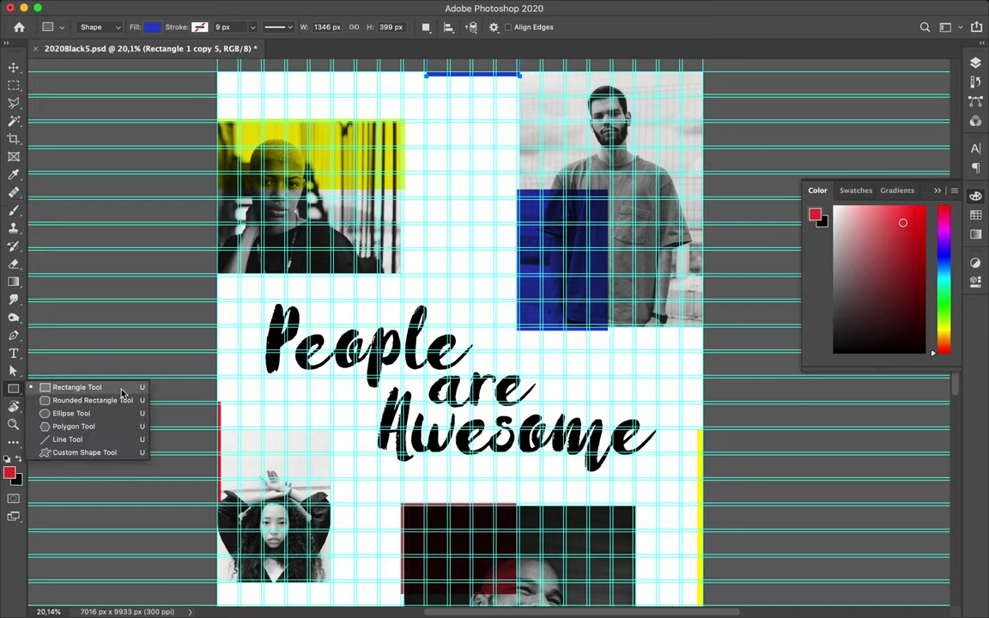
left_click(116, 413)
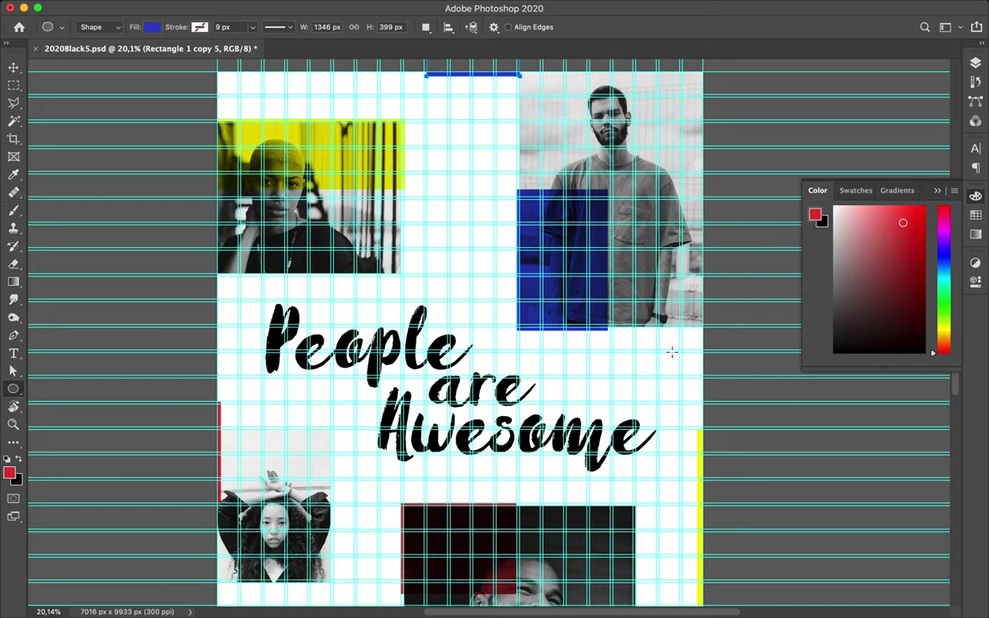
left_click_drag(656, 351, 659, 357)
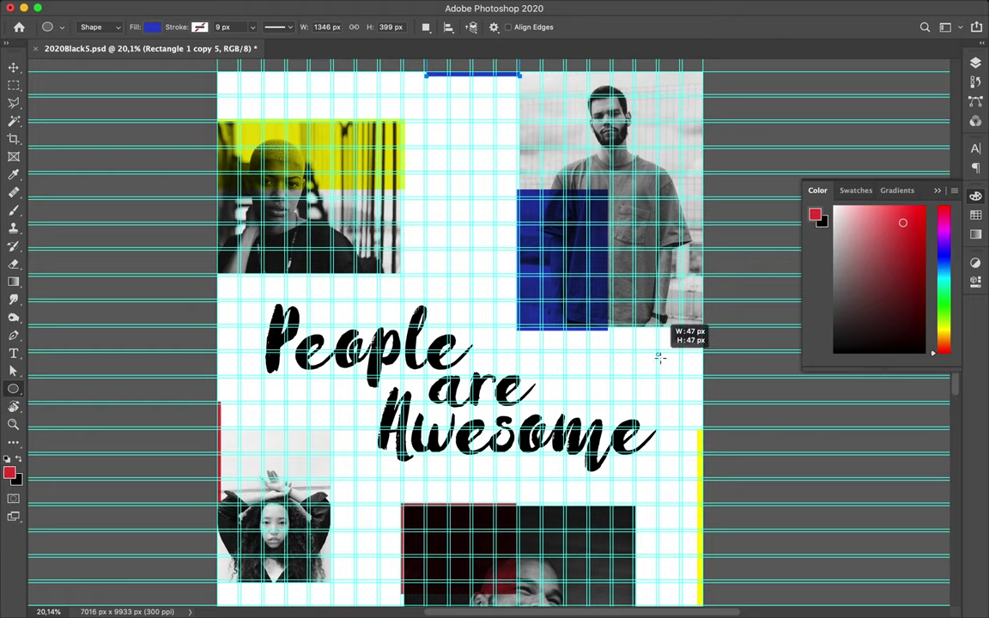
left_click_drag(659, 357, 659, 354)
Hide the guides and copy the blue dot to the upper left of the poster
key("v")
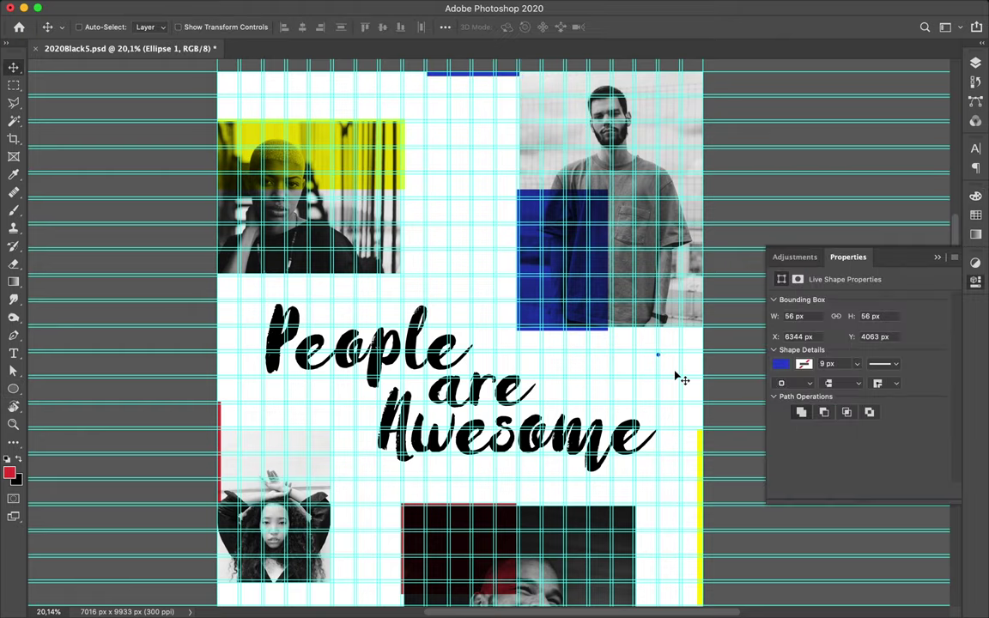
key("a")
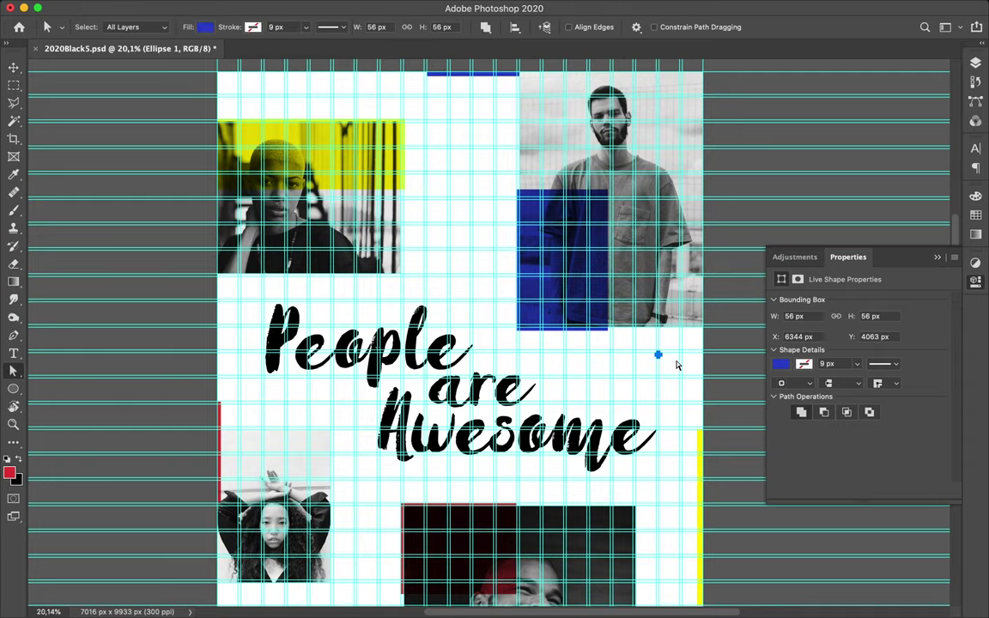
key("v")
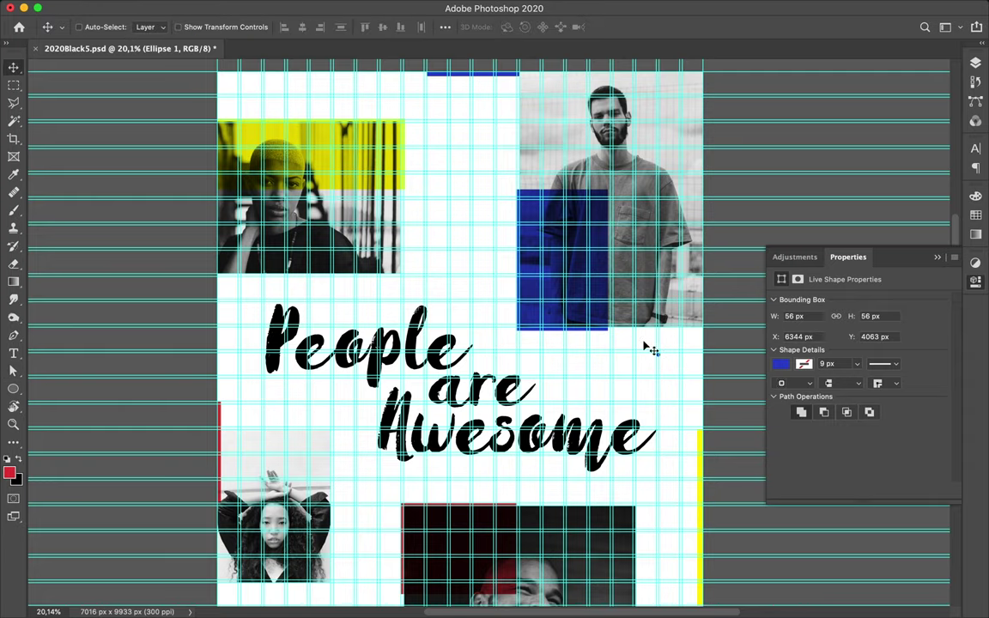
key("ctrl+semicolon")
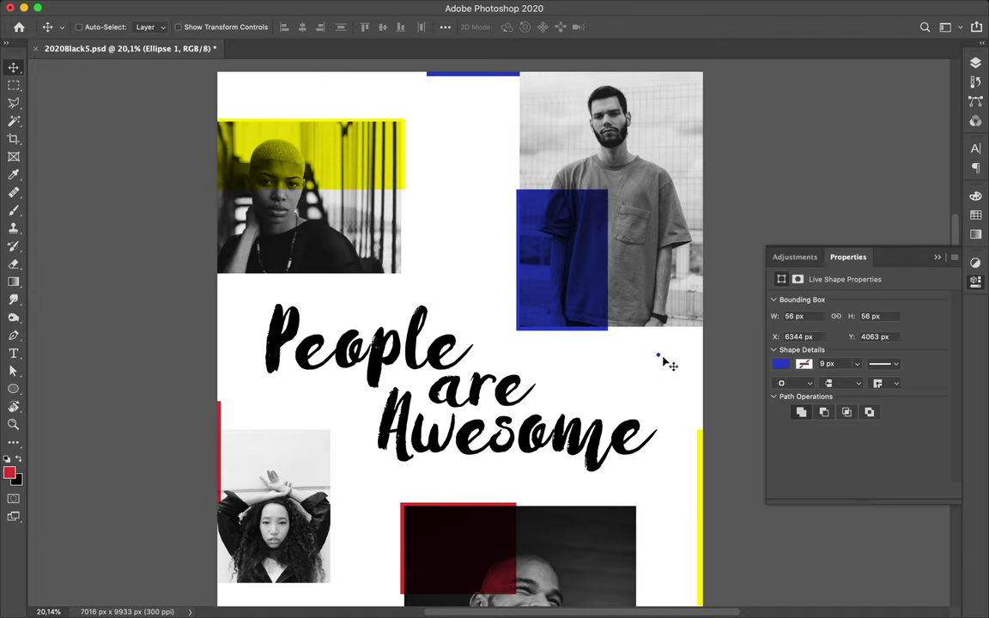
mouse_move(658, 354)
left_mouse_down()
mouse_move(360, 434)
mouse_move(480, 130)
mouse_move(437, 203)
left_mouse_up()
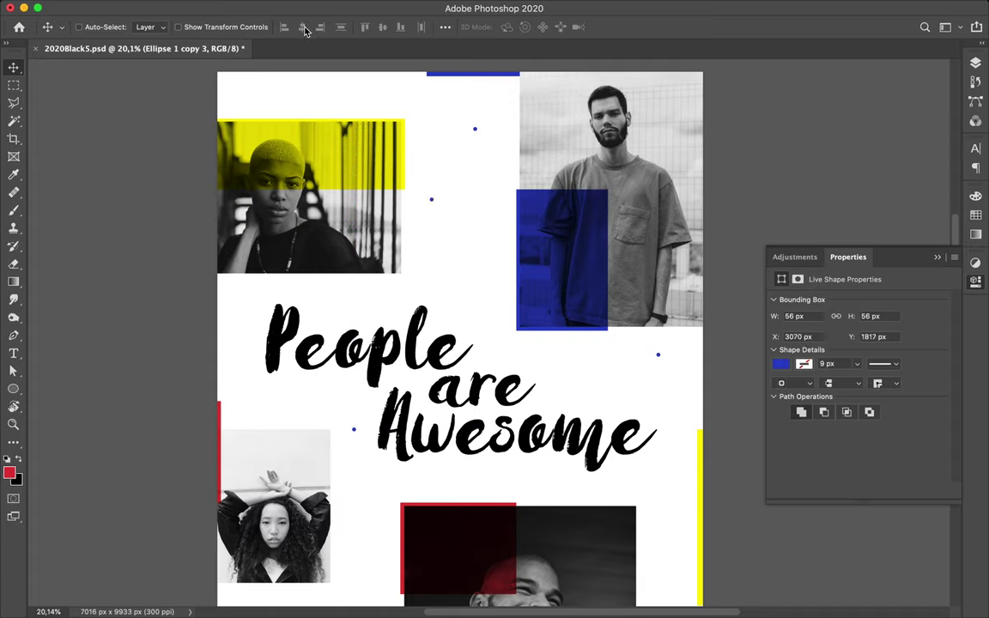
Recolour a dot red and place red copies near the right edge and the woman's photo
key("a")
left_click(207, 31)
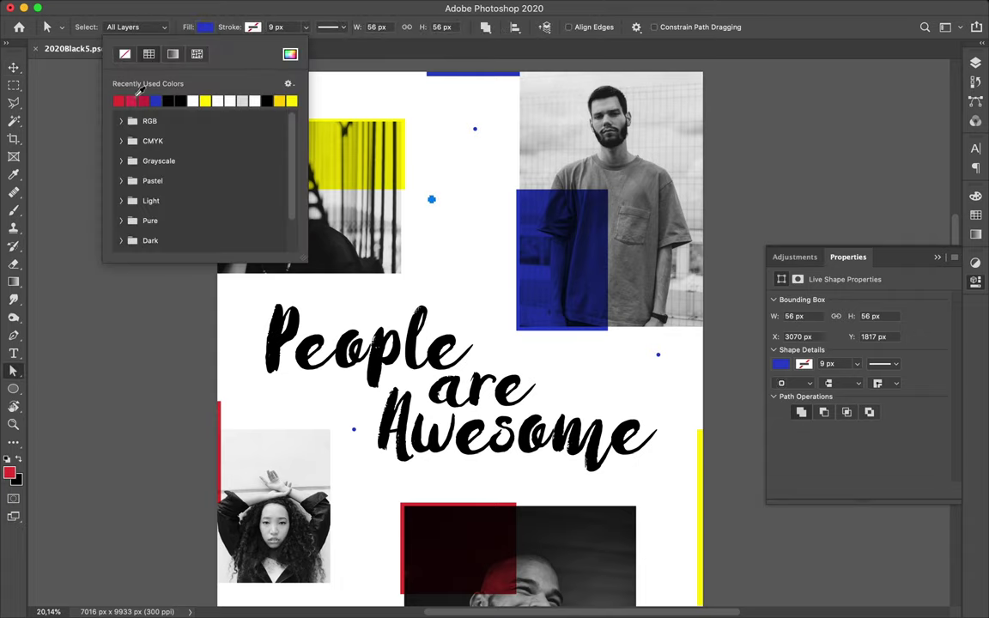
left_click(119, 100)
key("v")
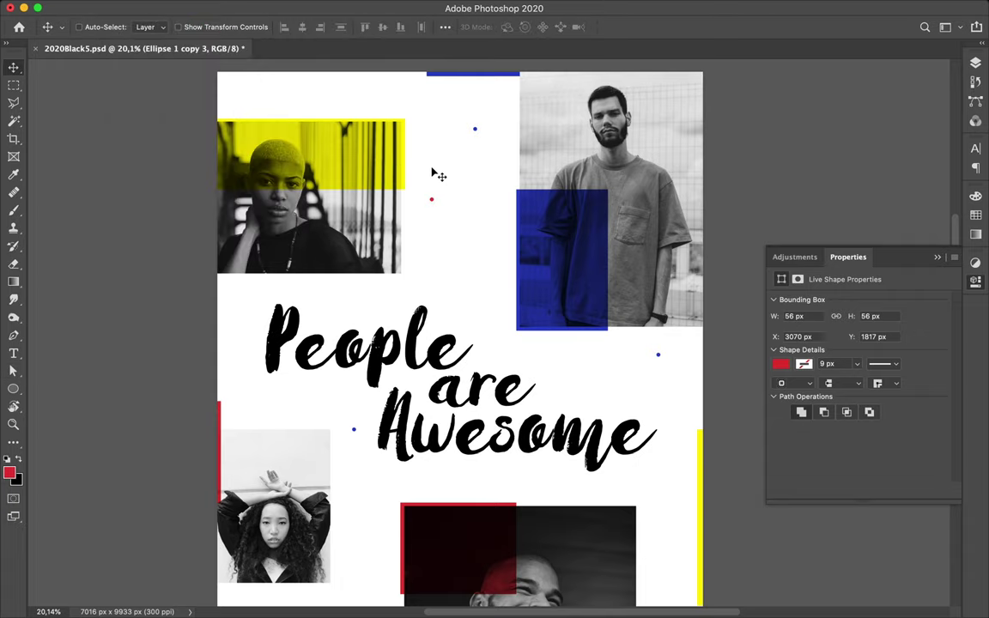
left_click_drag(432, 199, 687, 471, "alt")
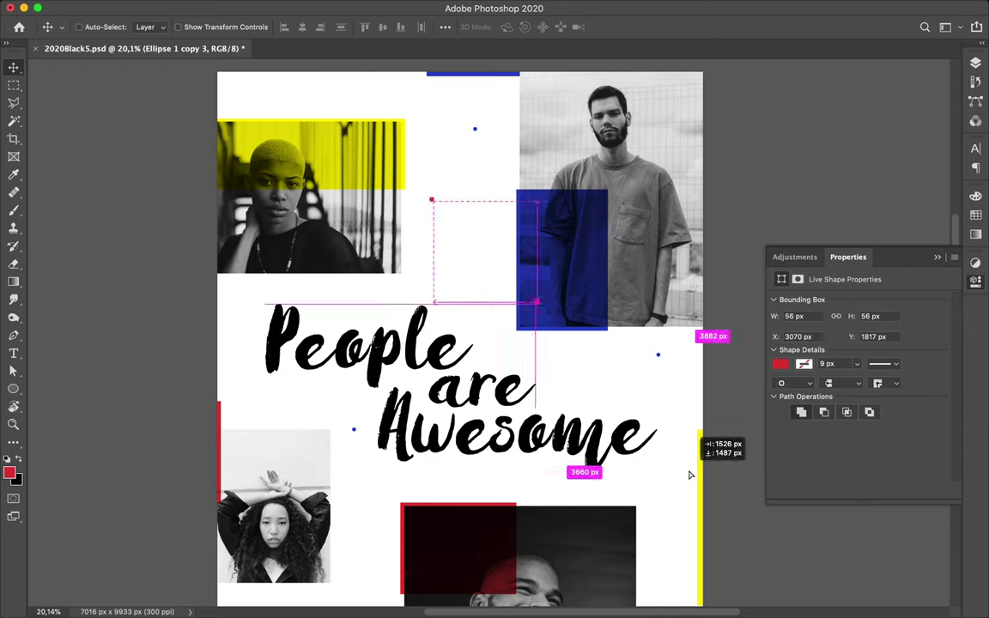
mouse_move(403, 474)
left_mouse_down()
mouse_move(343, 542)
mouse_move(236, 331)
left_mouse_up()
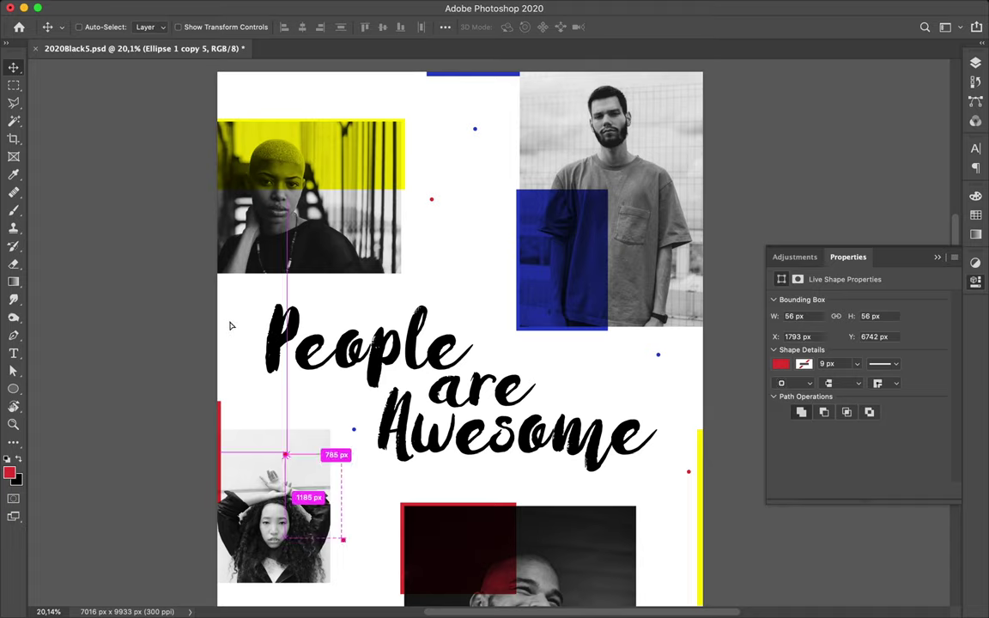
Recolour a dot yellow and place yellow copies over the man's, bottom and top-left photos
key("a")
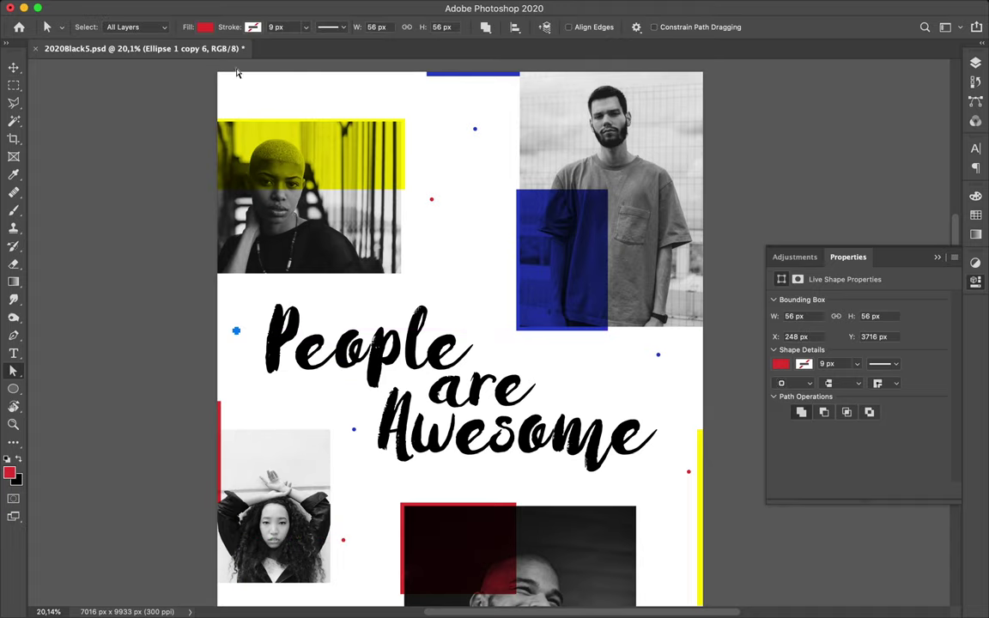
left_click(205, 27)
left_click(118, 101)
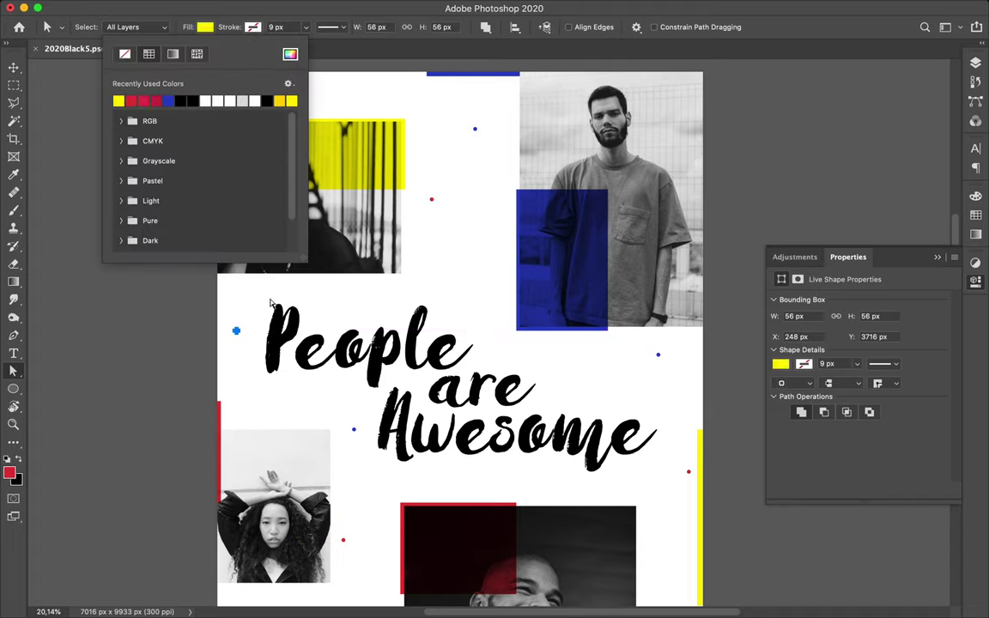
key("v")
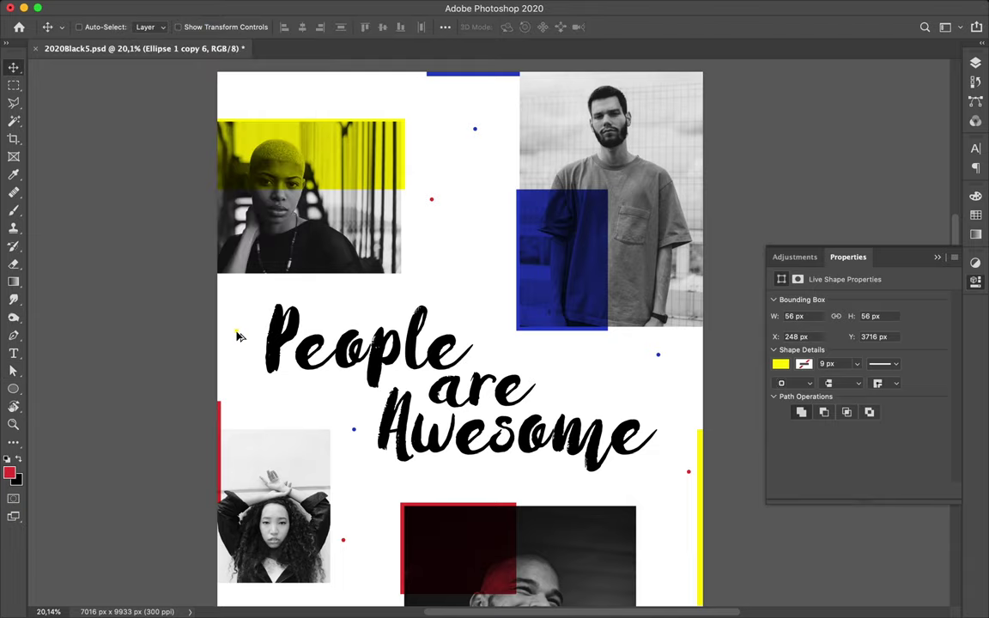
left_click_drag(554, 155, 556, 587)
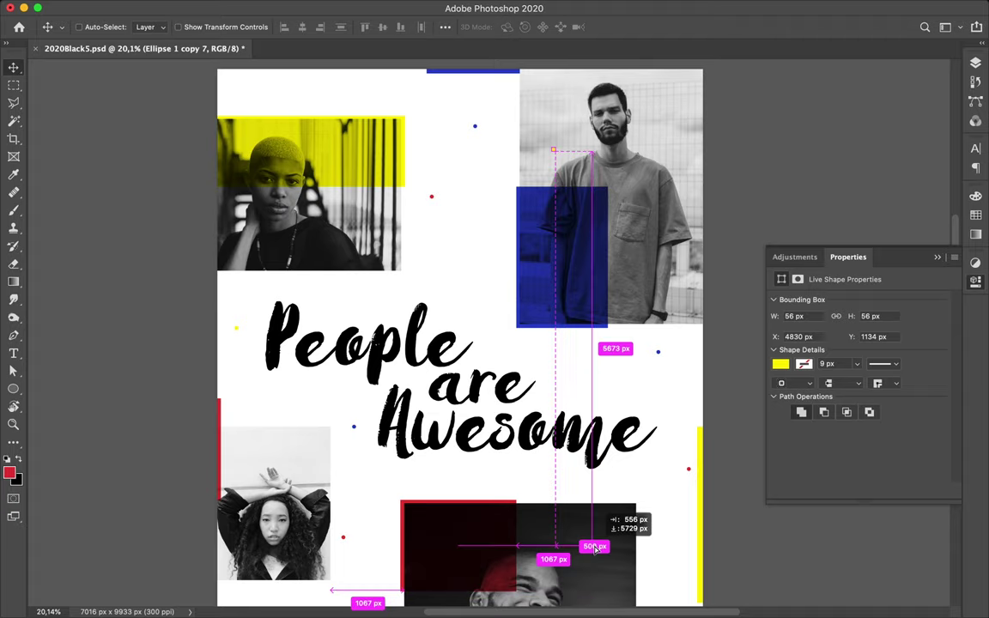
left_click_drag(556, 587, 592, 550)
key("ctrl")
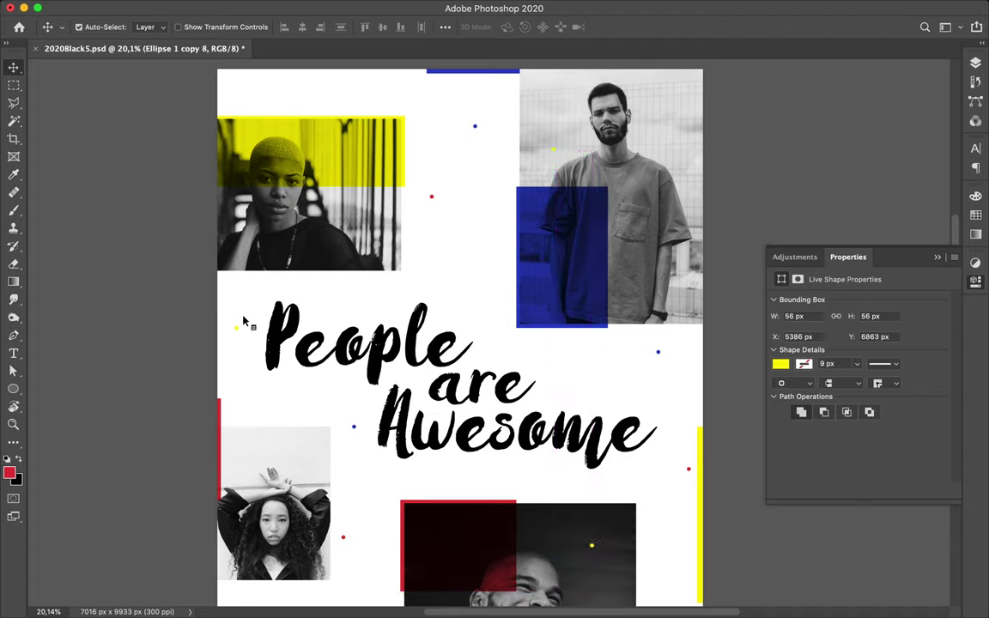
left_click_drag(239, 331, 267, 259)
Move the small logo from under the credit text to the bottom-right corner (X 6715, Y 9588 px)
scroll(446, 274, "down", 3)
scroll(446, 274, "down", 3)
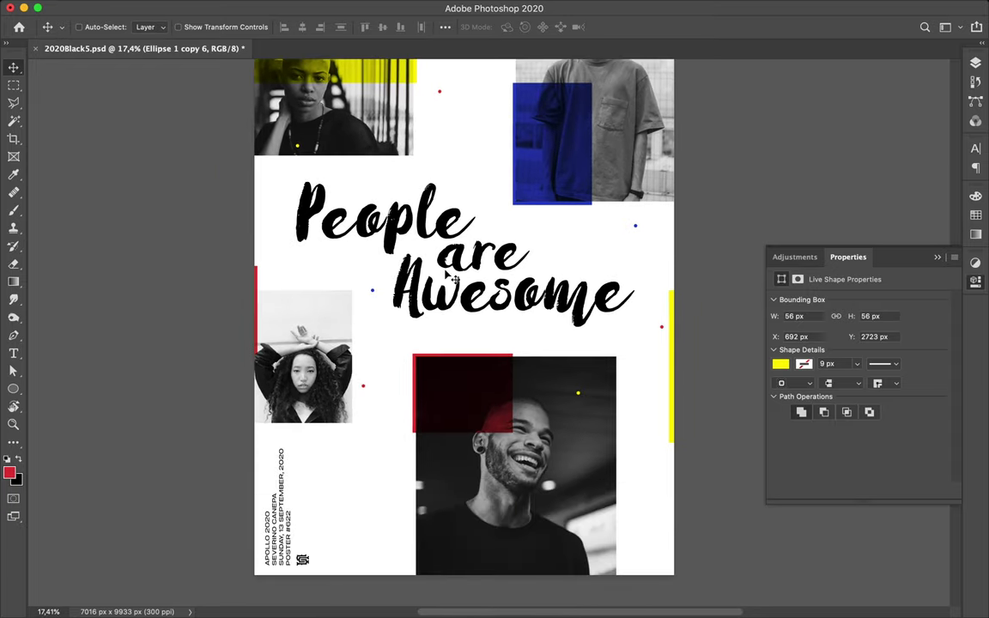
scroll(448, 276, "down", 2)
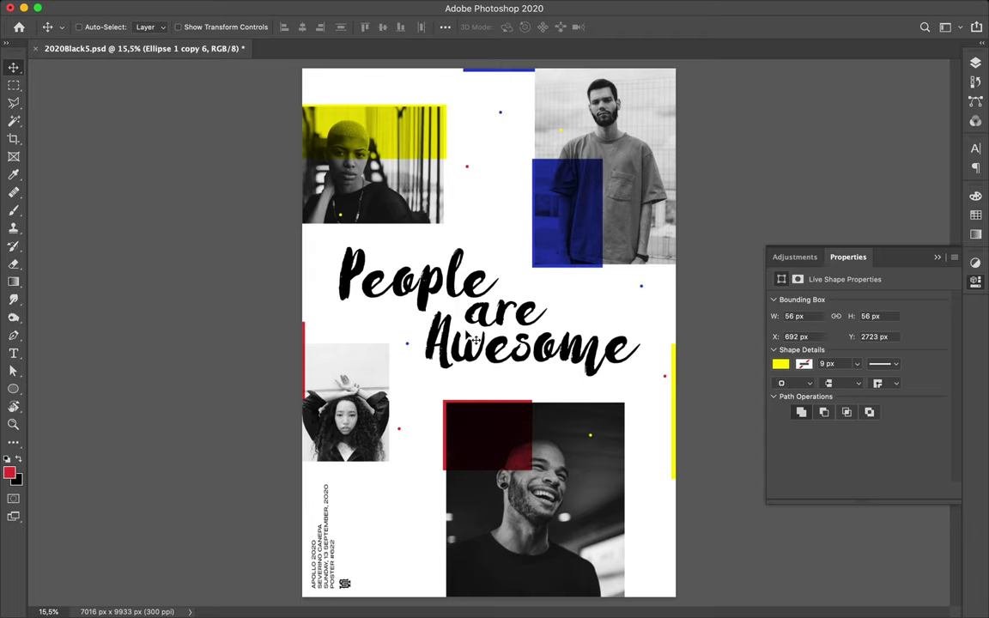
left_click(317, 531, "ctrl")
key("ctrl")
left_click_drag(346, 585, 665, 592)
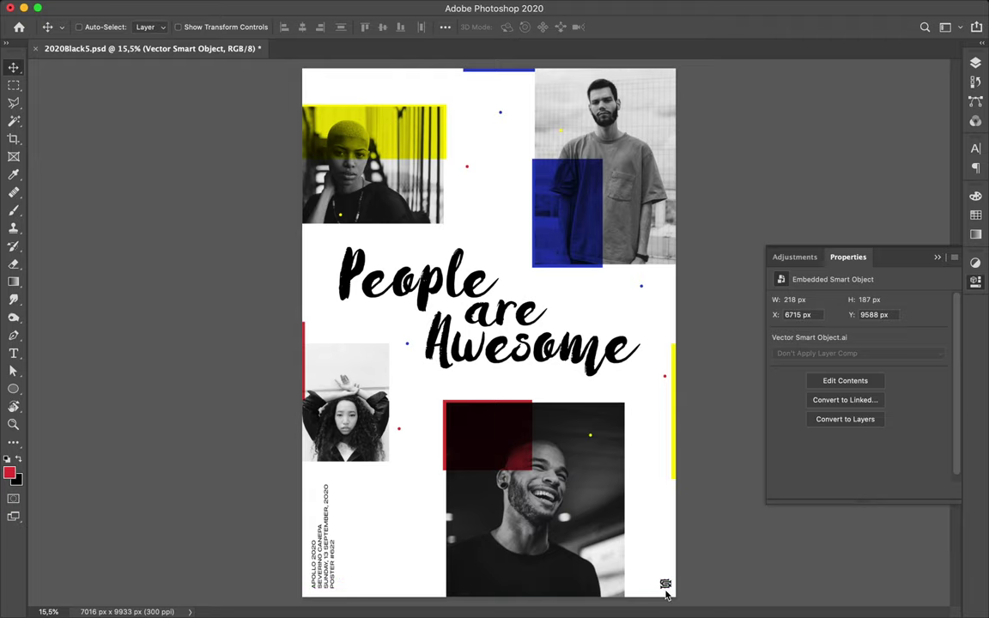
scroll(709, 577, "down", 2)
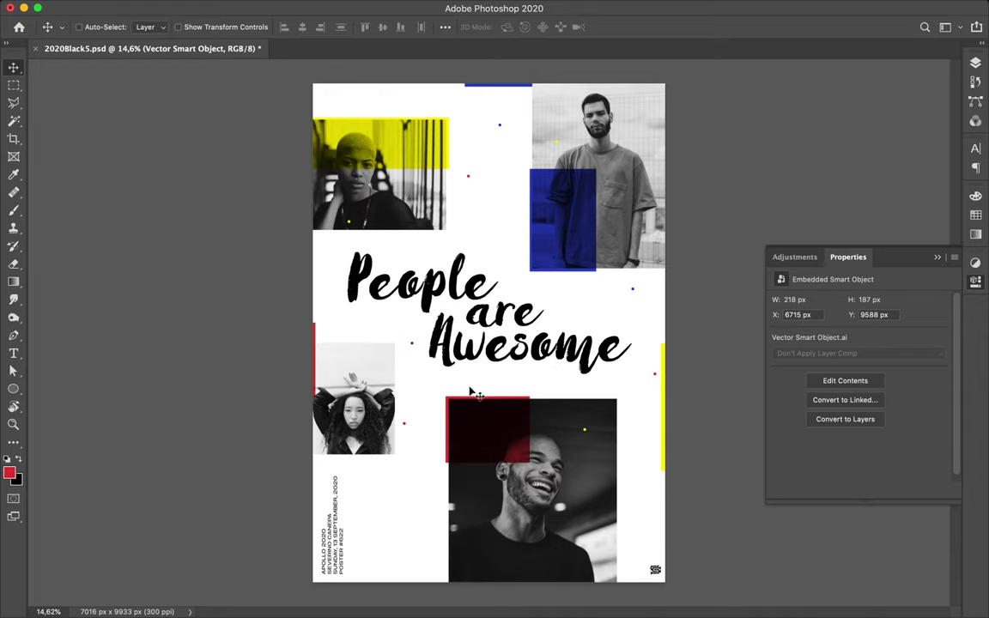
Draw a thin 39 × 3719 px yellow vertical rectangle left of the bottom photo
key("u")
left_click_drag(410, 387, 415, 546)
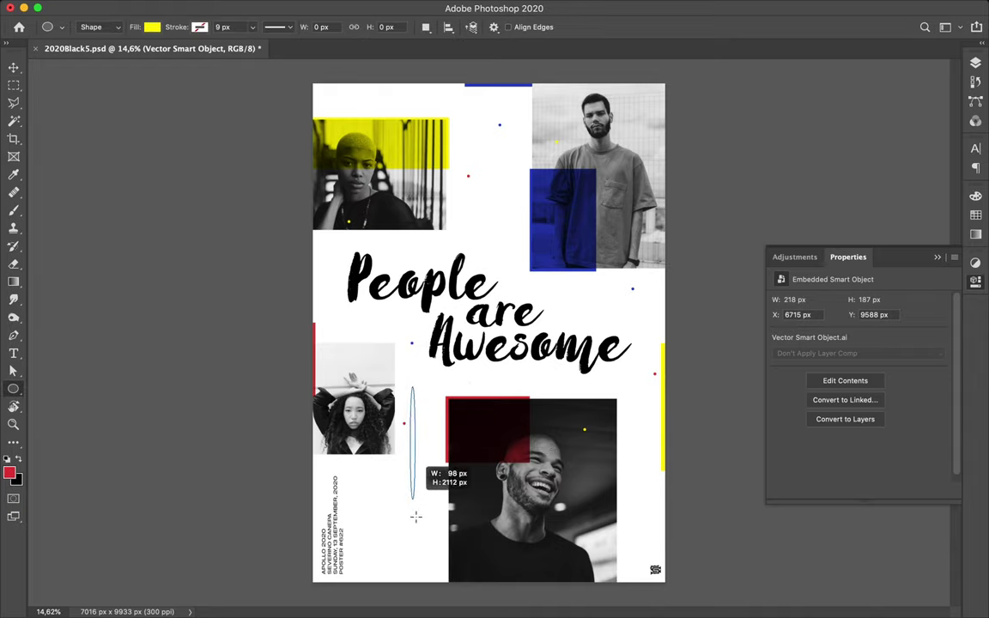
key("ctrl+z")
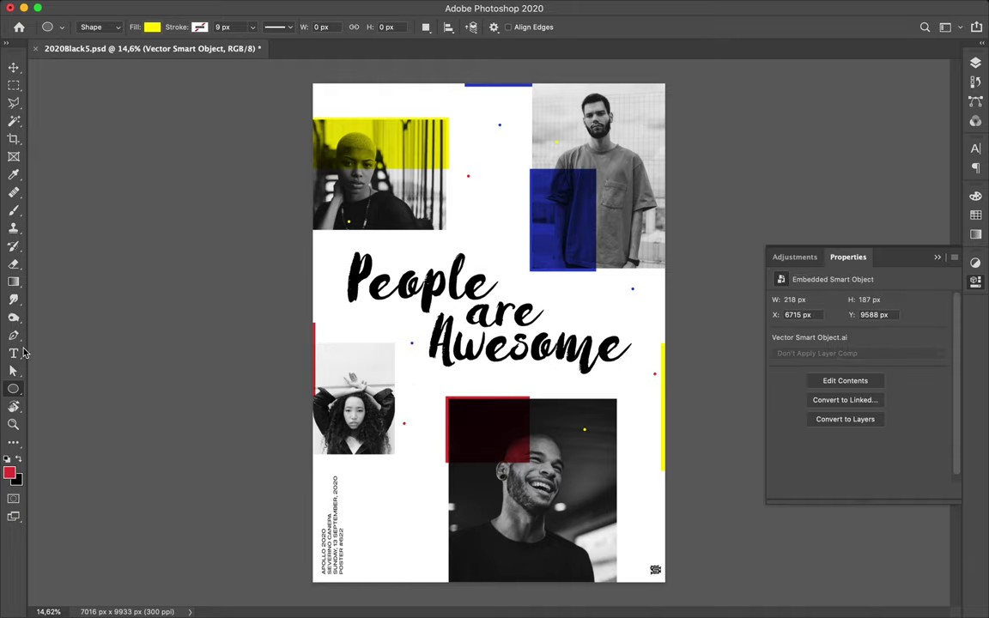
left_click(13, 388)
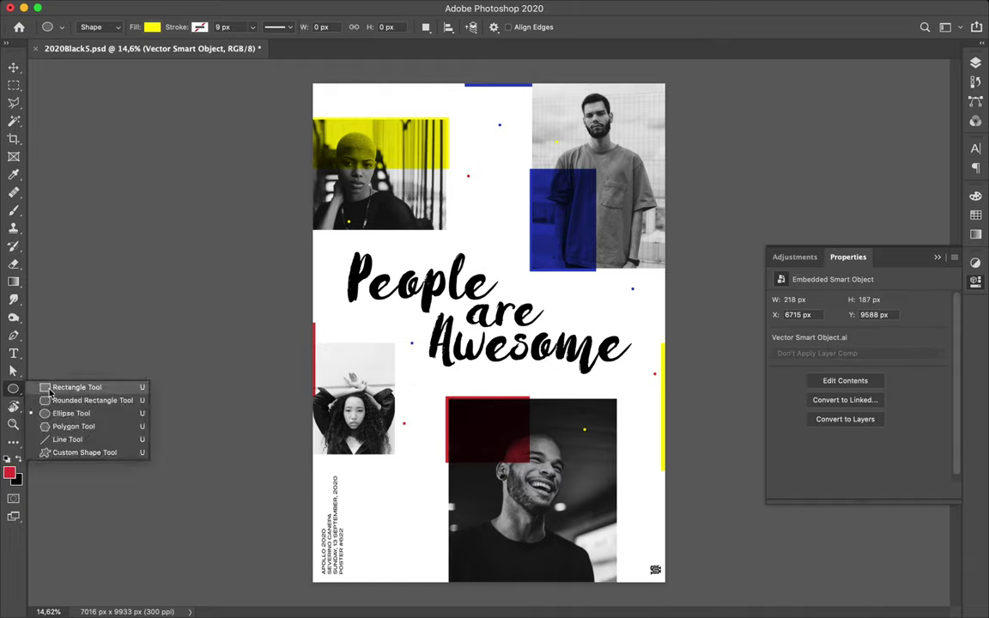
left_click(76, 387)
left_click_drag(418, 403, 420, 589)
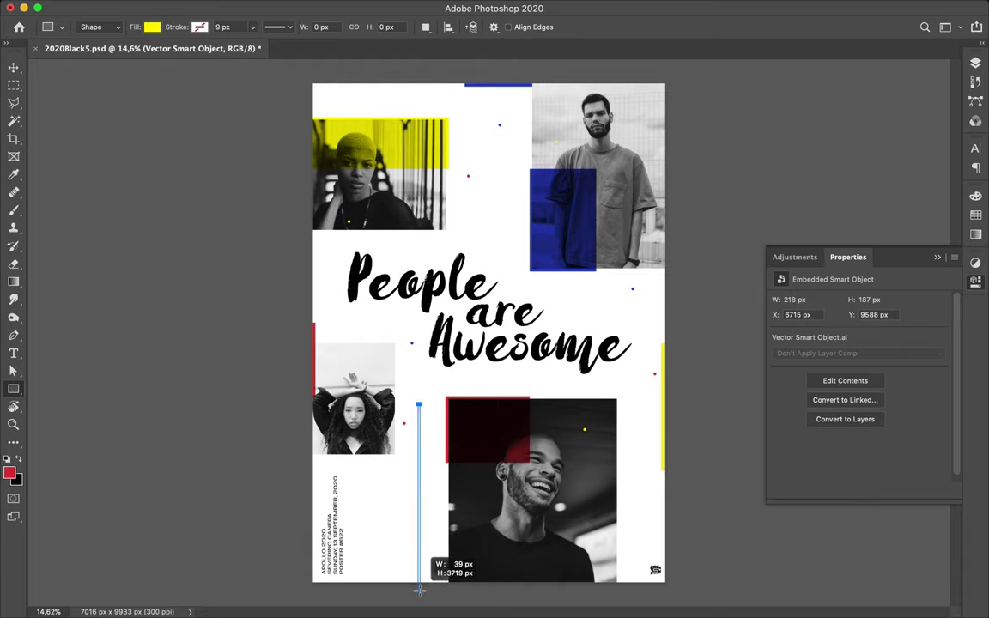
left_click_drag(419, 589, 419, 589)
Nudge the yellow line into place and copy it up to the poster's top
key("v")
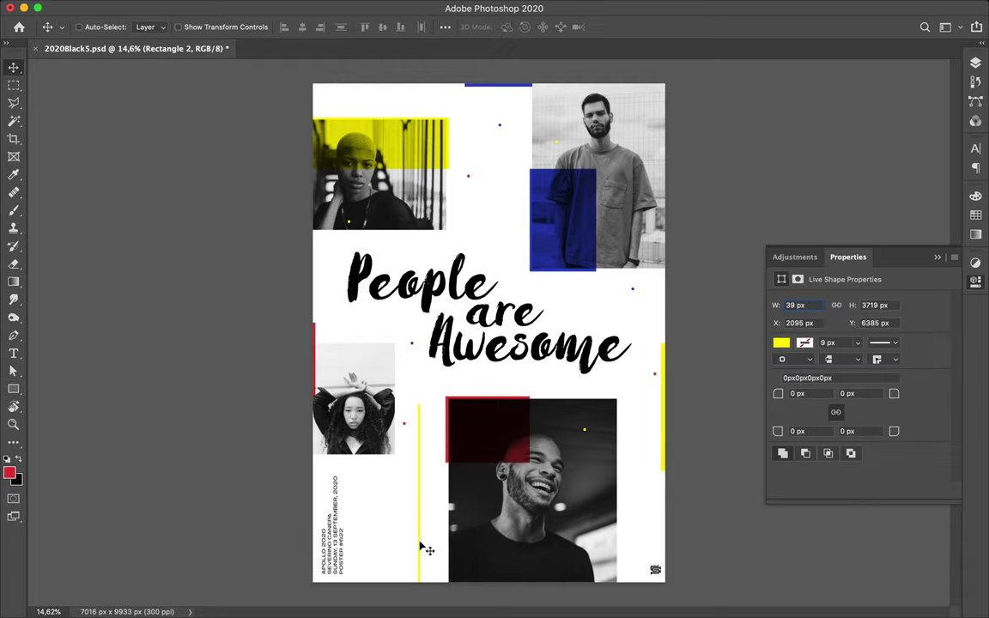
left_click_drag(420, 547, 428, 544)
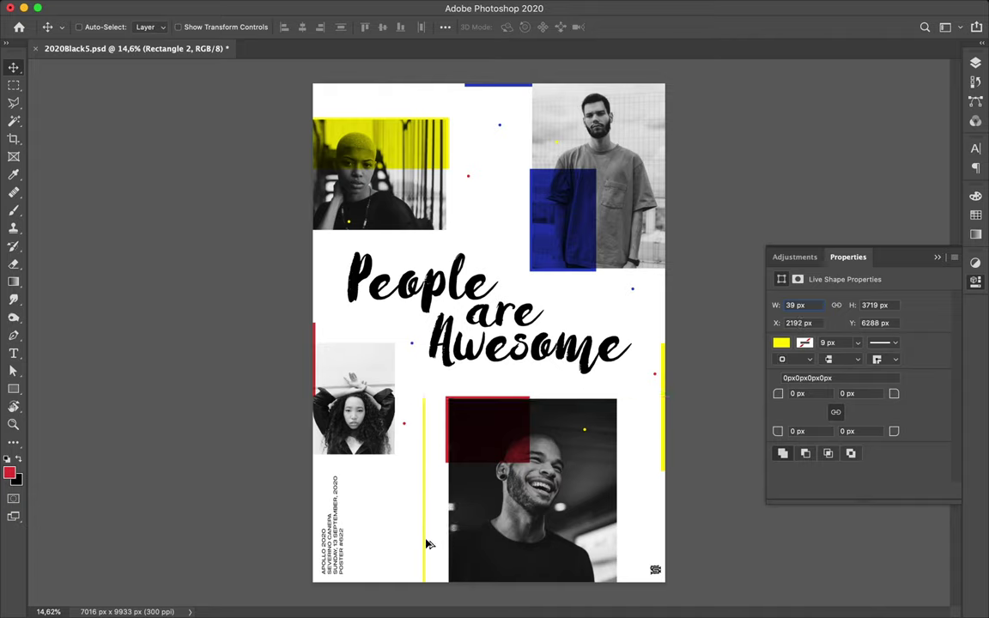
left_click_drag(449, 296, 454, 200)
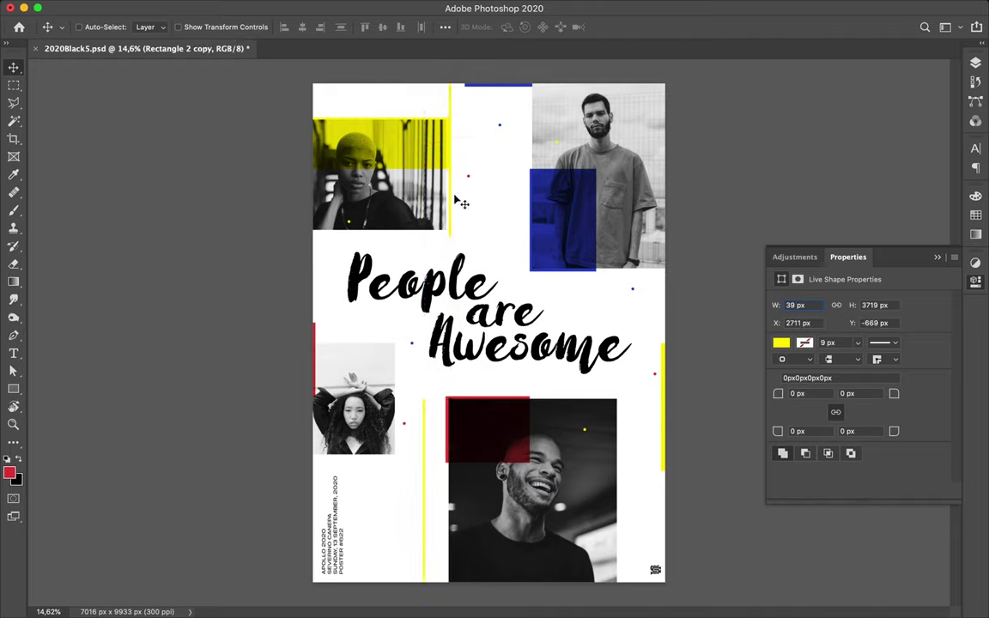
left_click_drag(455, 197, 456, 199)
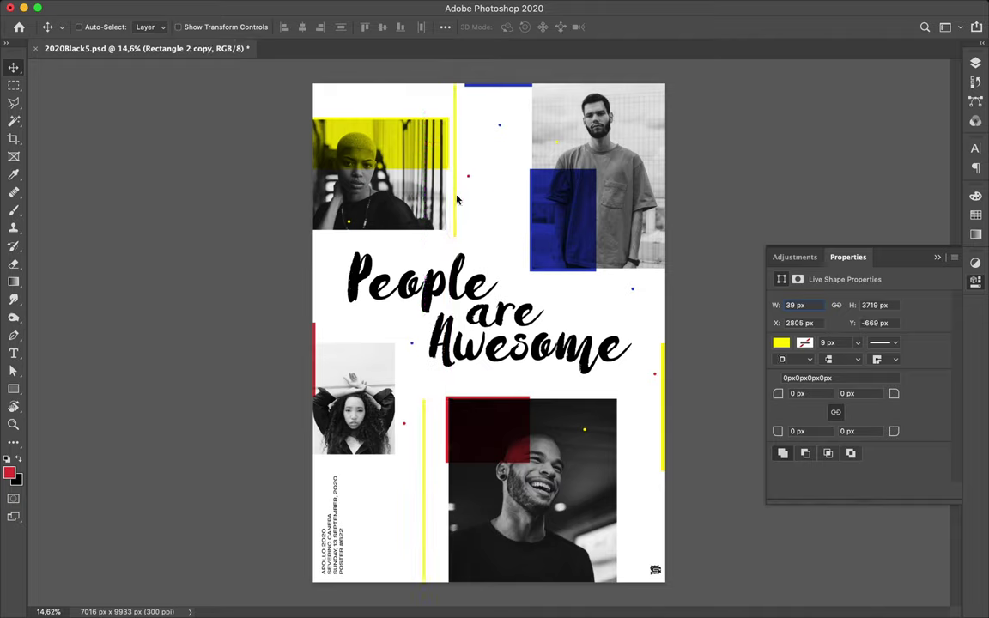
Change the vertical bar's fill colour to red
key("a")
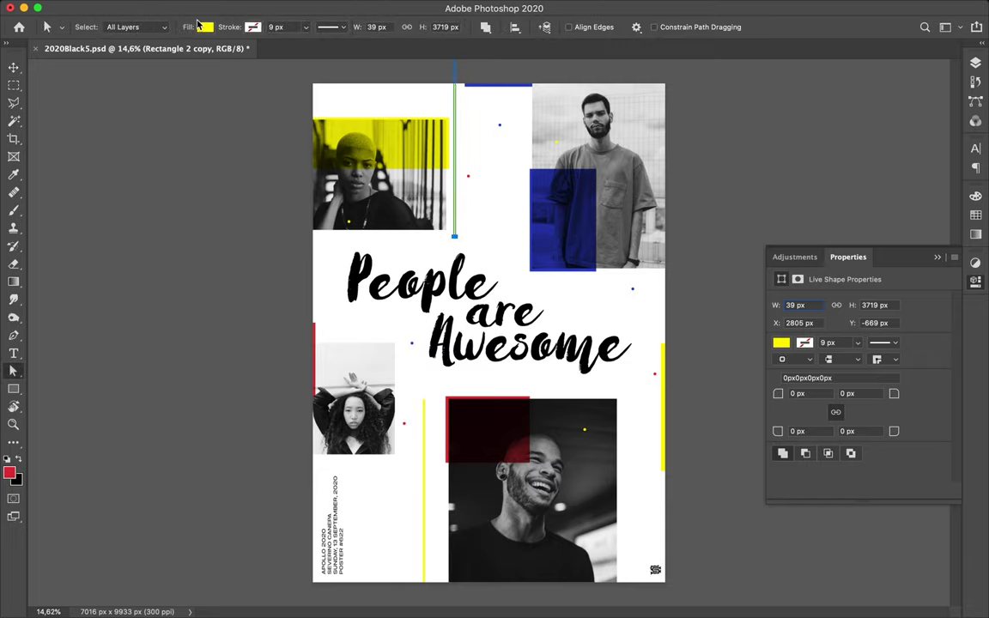
left_click(204, 27)
left_click(142, 100)
key("Return")
key("v")
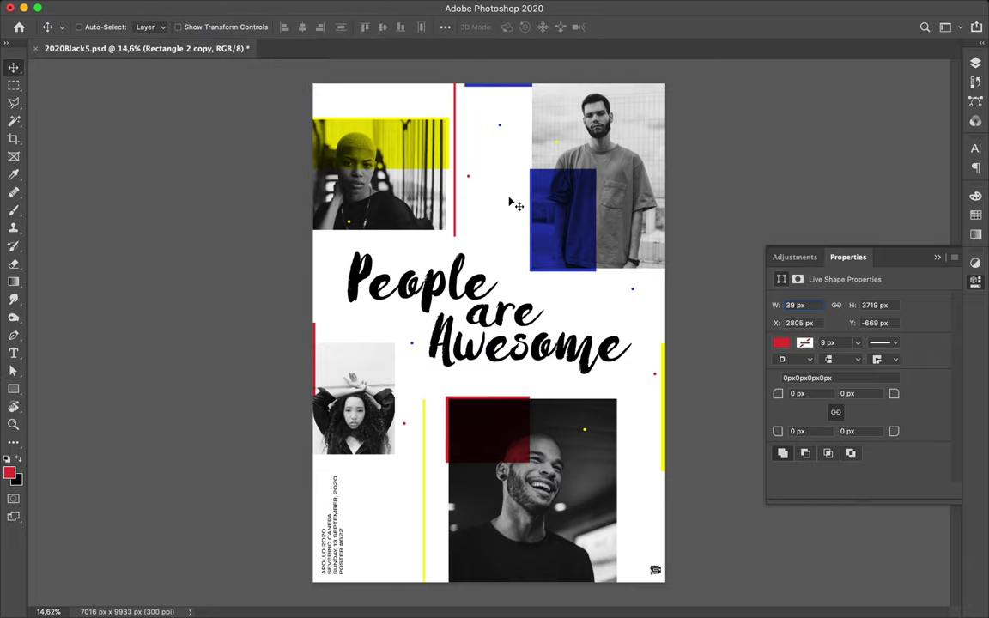
Duplicate the red line, rotate it horizontal, place it at the right edge, and fill it blue
left_click_drag(458, 155, 632, 251)
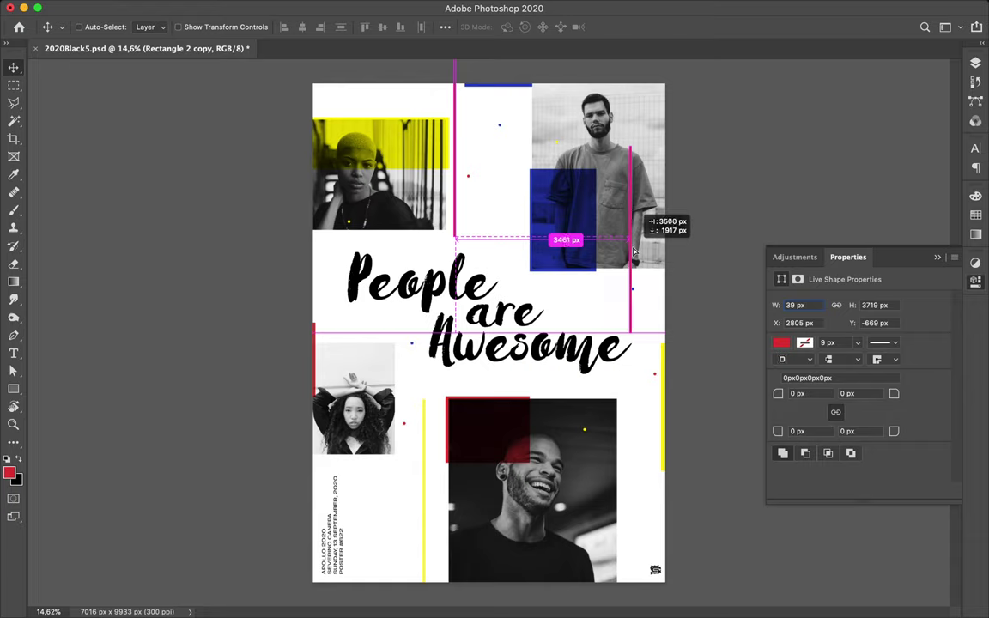
key("ctrl+t")
mouse_move(621, 139)
left_mouse_down()
mouse_move(554, 258)
mouse_move(555, 248)
left_mouse_up()
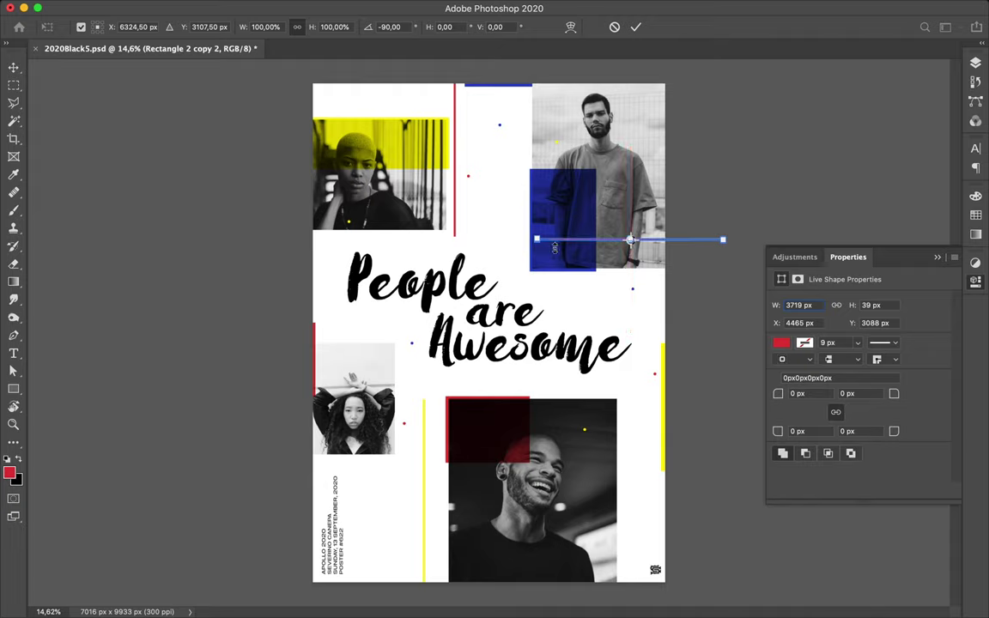
key("Return")
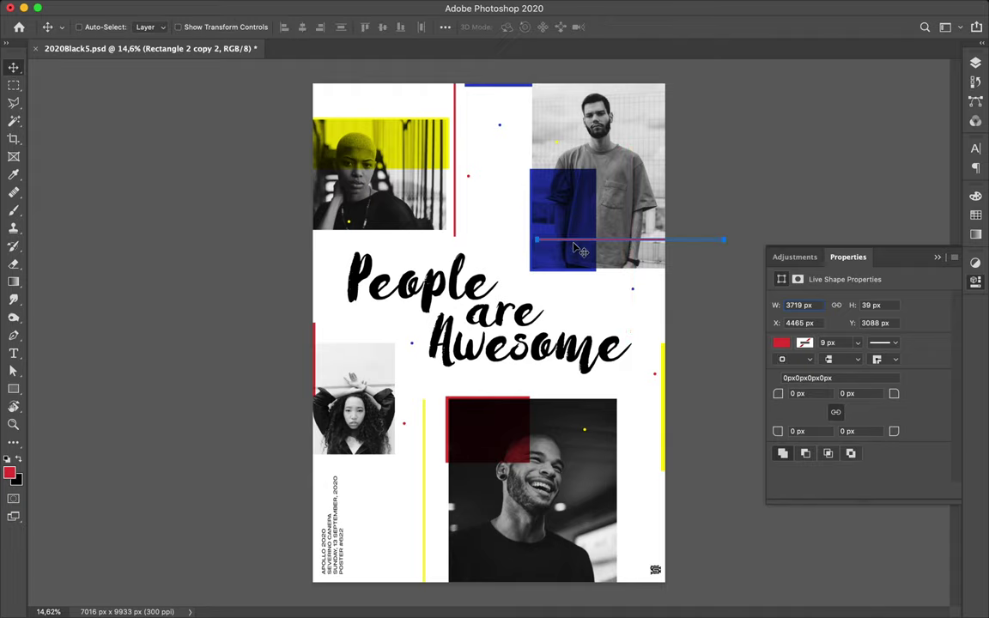
left_click_drag(574, 246, 646, 317)
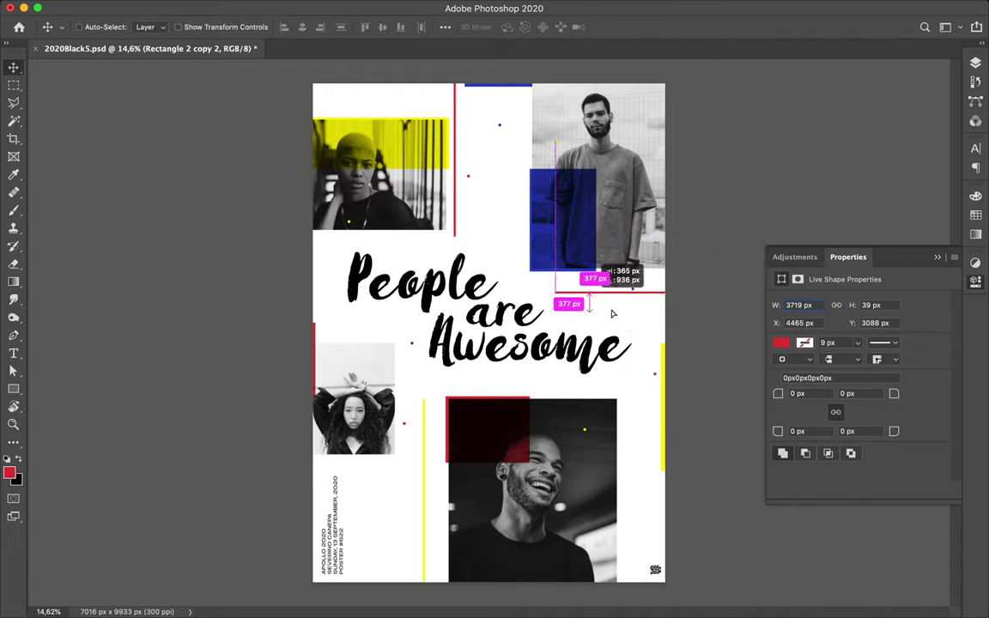
left_click_drag(647, 318, 650, 316)
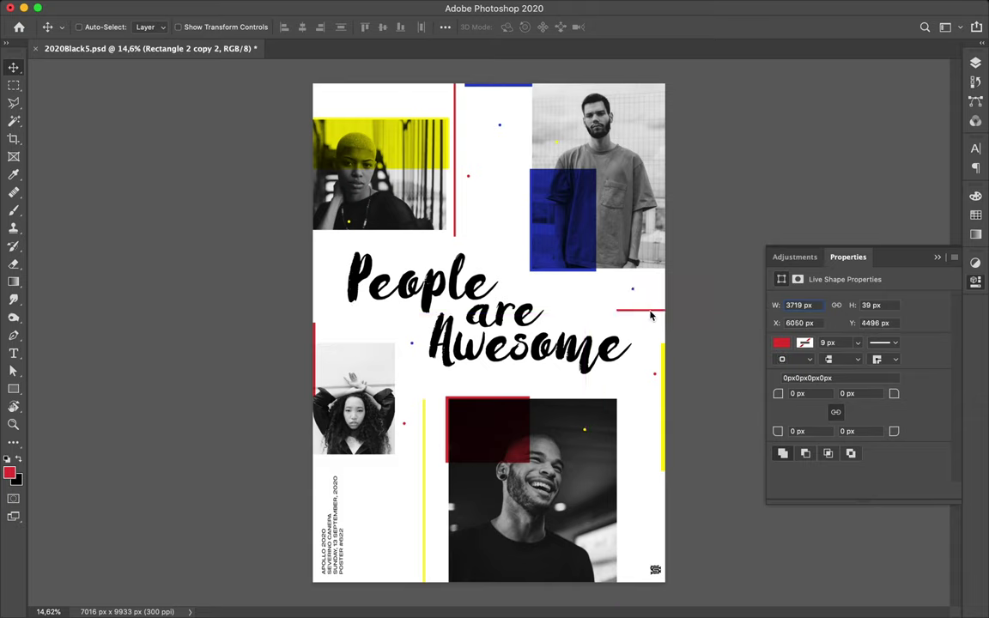
key("a")
left_click(205, 27)
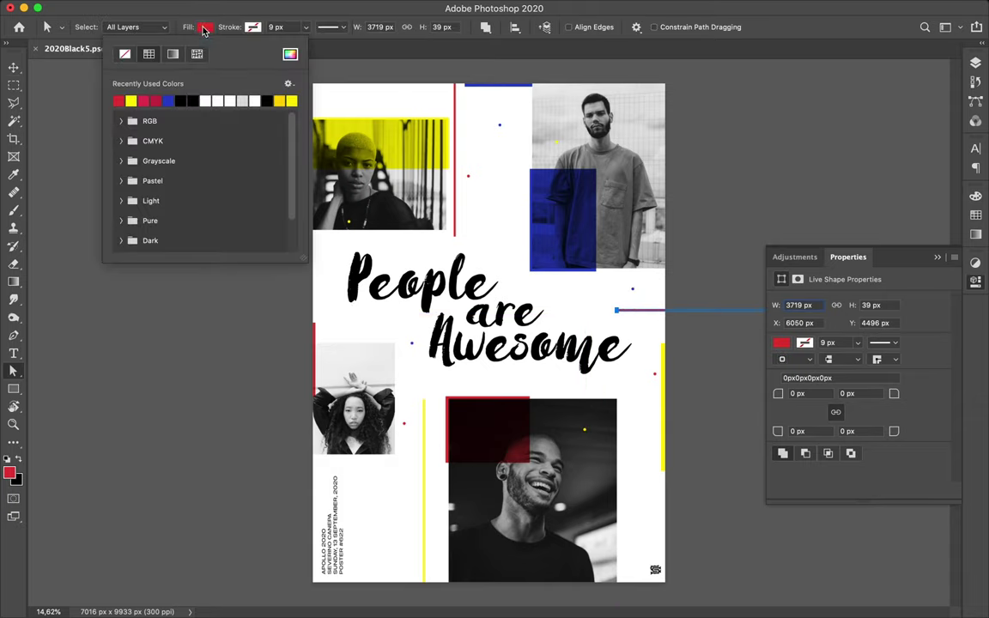
left_click(119, 100)
key("v")
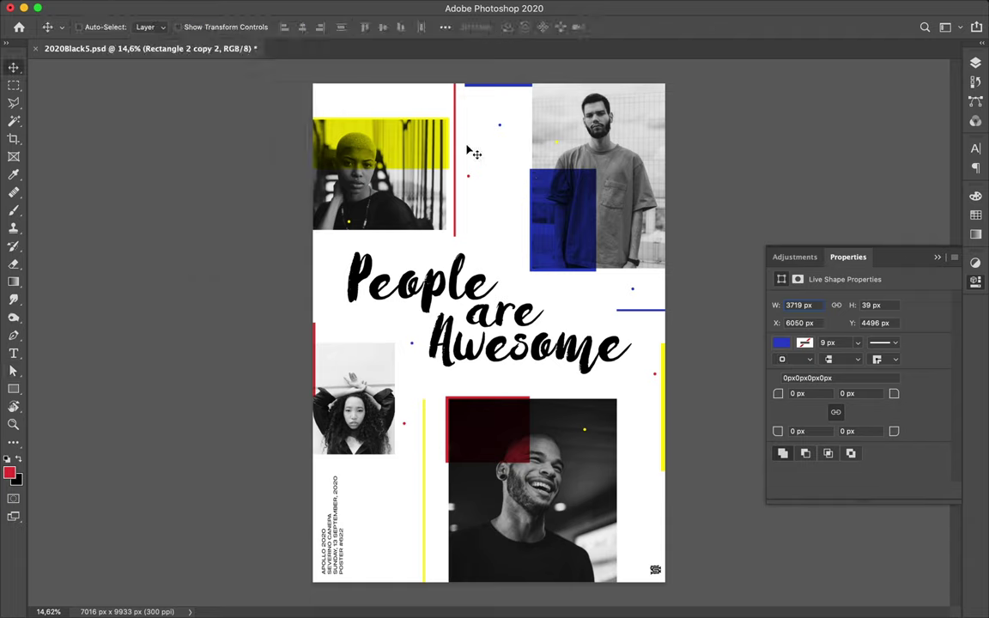
Move the red line up to the top edge and the yellow line beside the bottom photo
left_click(456, 146, "super")
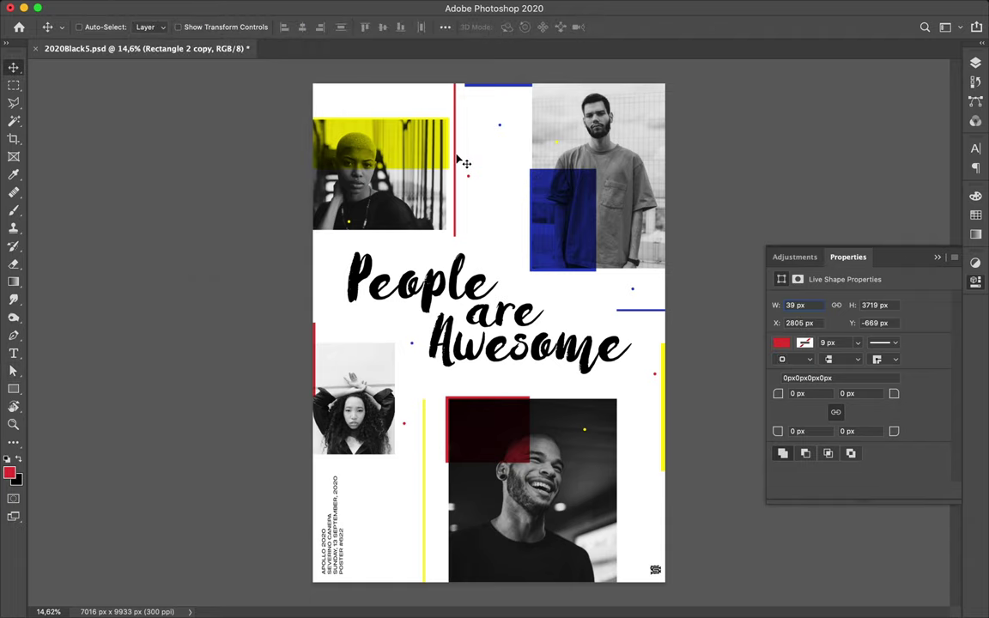
left_click_drag(460, 165, 457, 117)
left_click(425, 438, "super")
left_click_drag(424, 437, 445, 500)
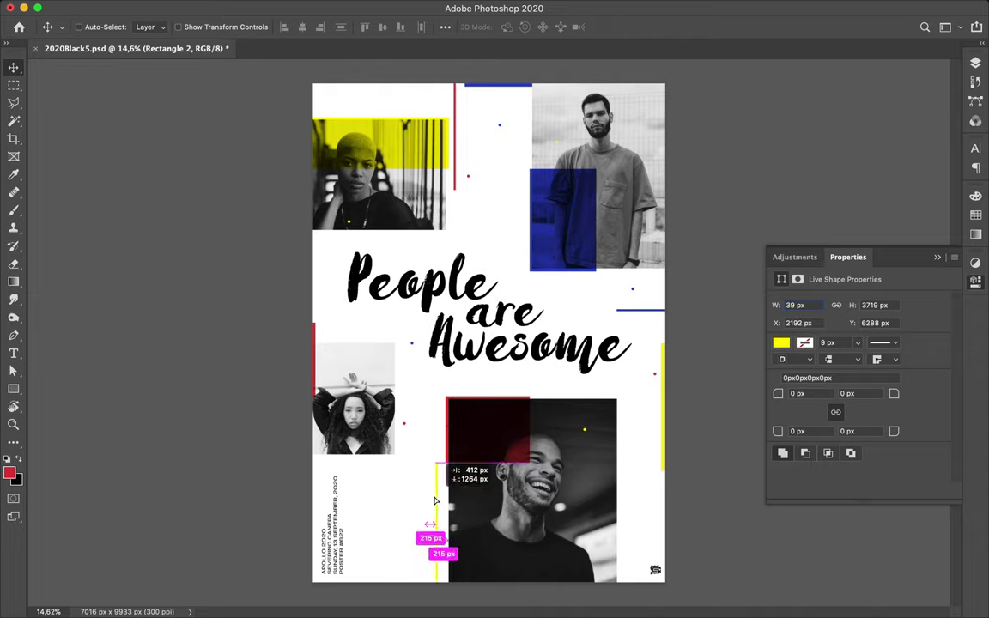
left_click_drag(446, 500, 435, 502)
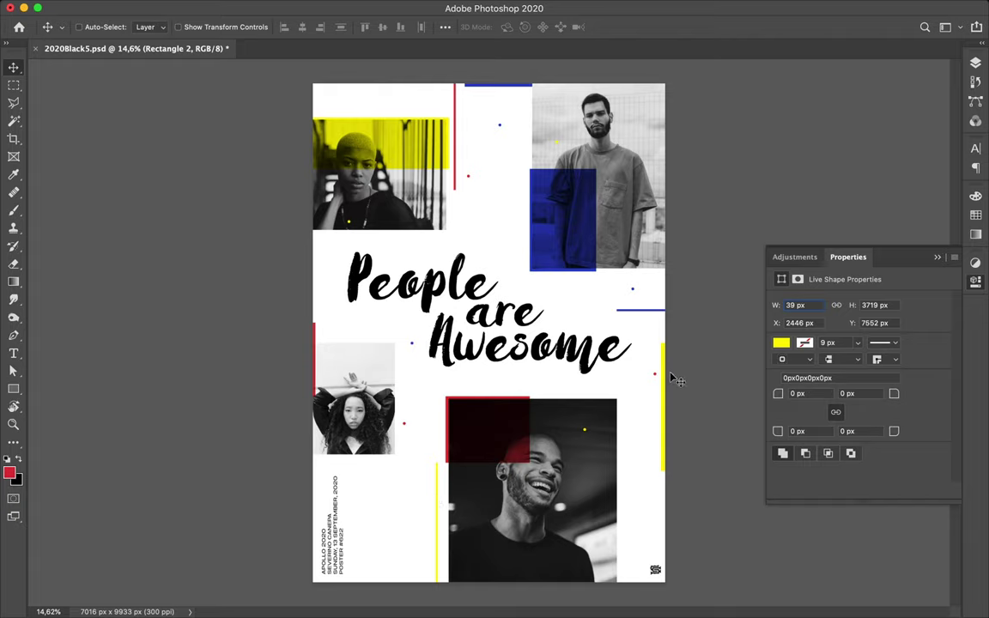
key("super")
Set the vertical credit text to 66 px size with 86 px leading
left_click(337, 551)
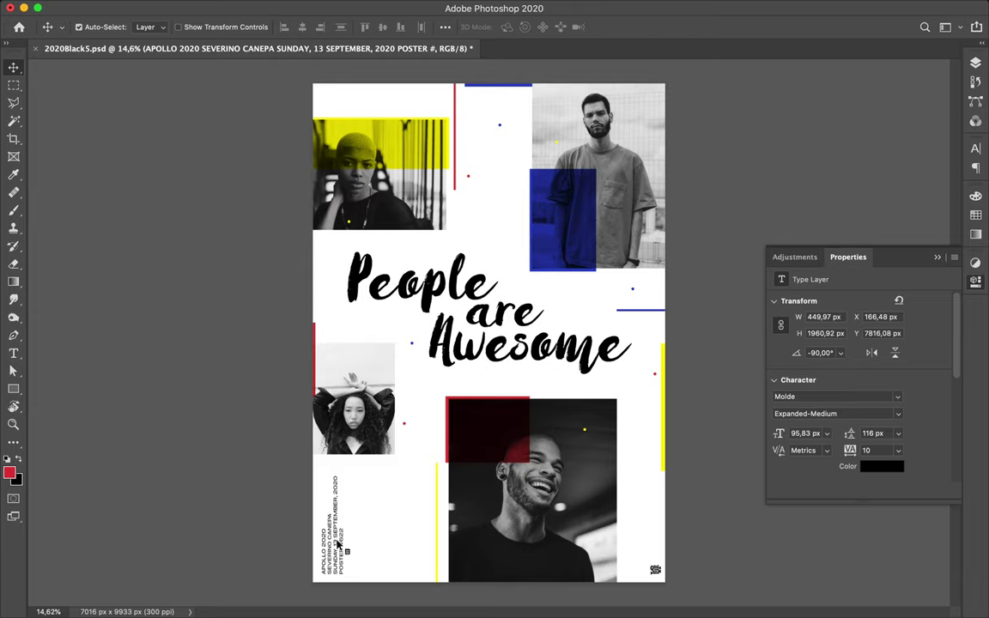
left_click(976, 148)
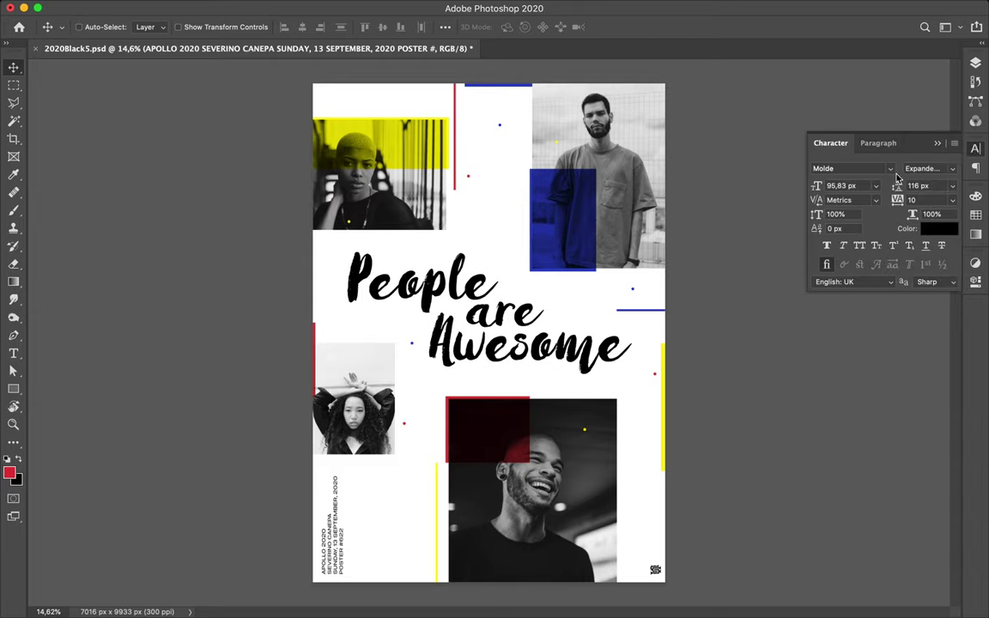
left_click(865, 187)
type("76")
key("Return")
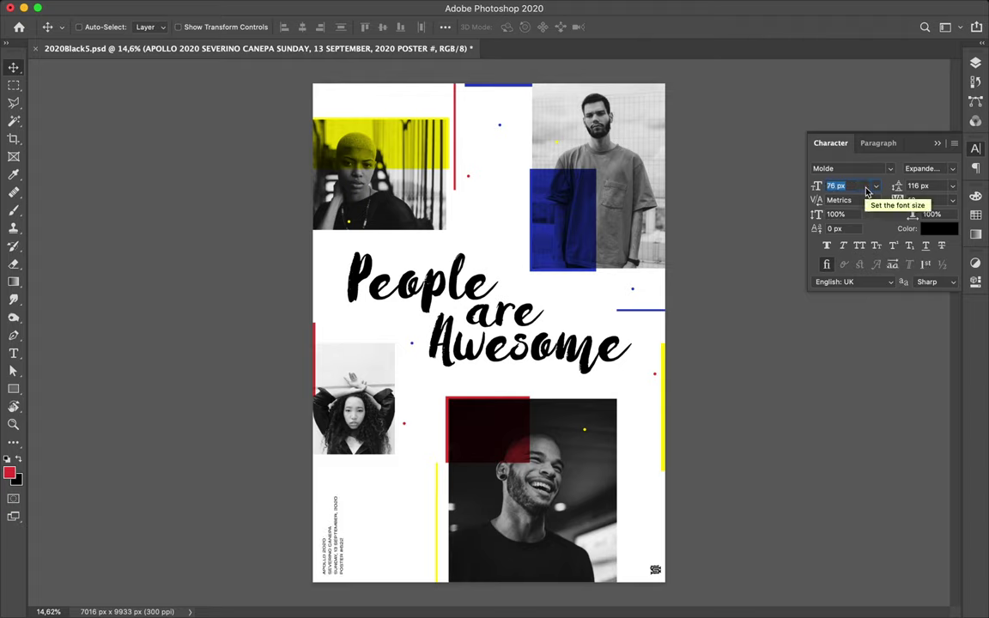
type("66")
key("Return")
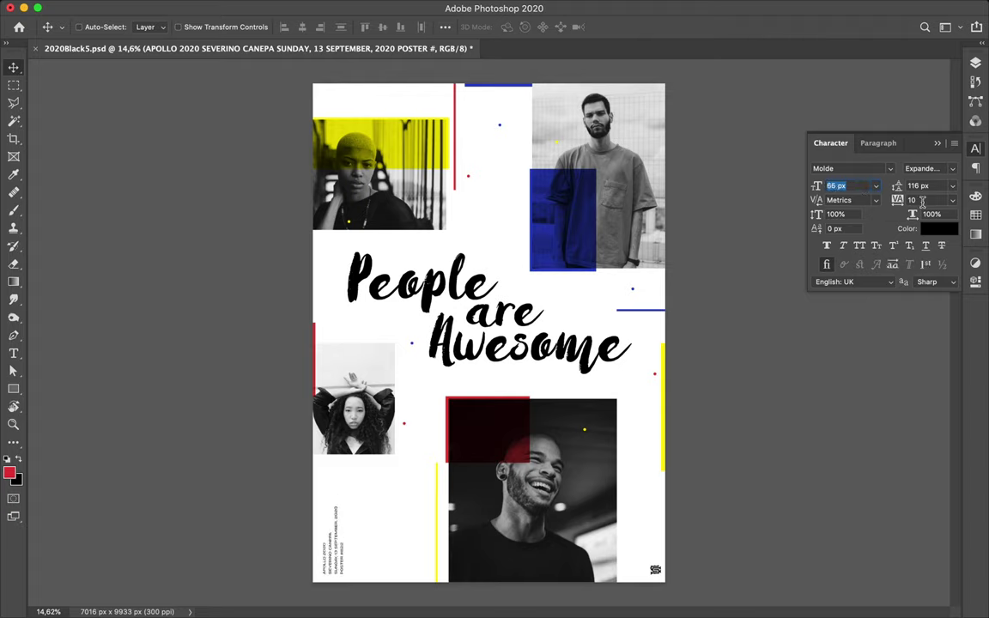
left_click(928, 188)
type("106")
key("Return")
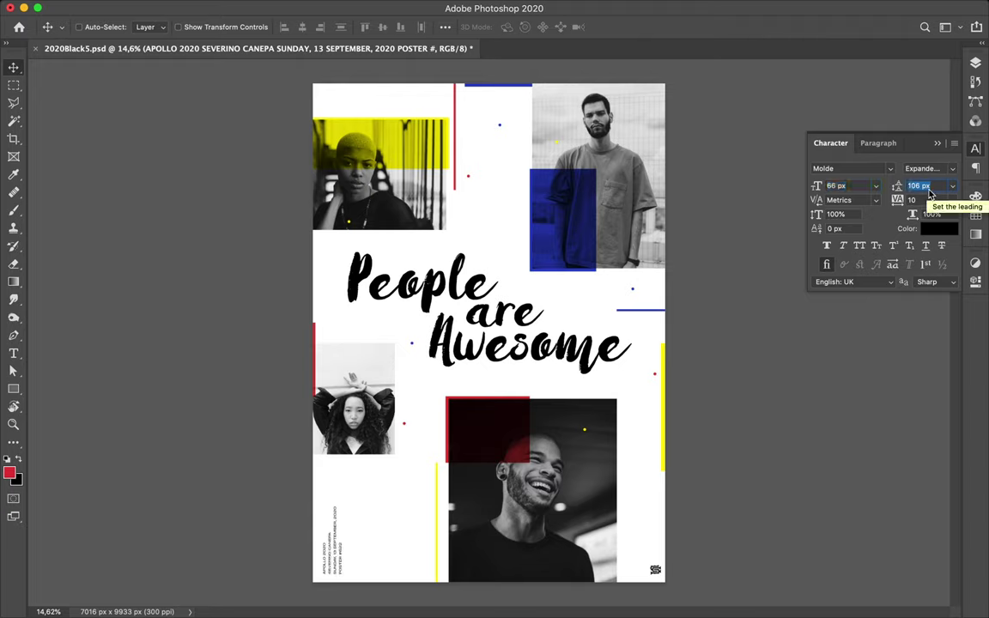
key("shift+Down")
key("shift+Down")
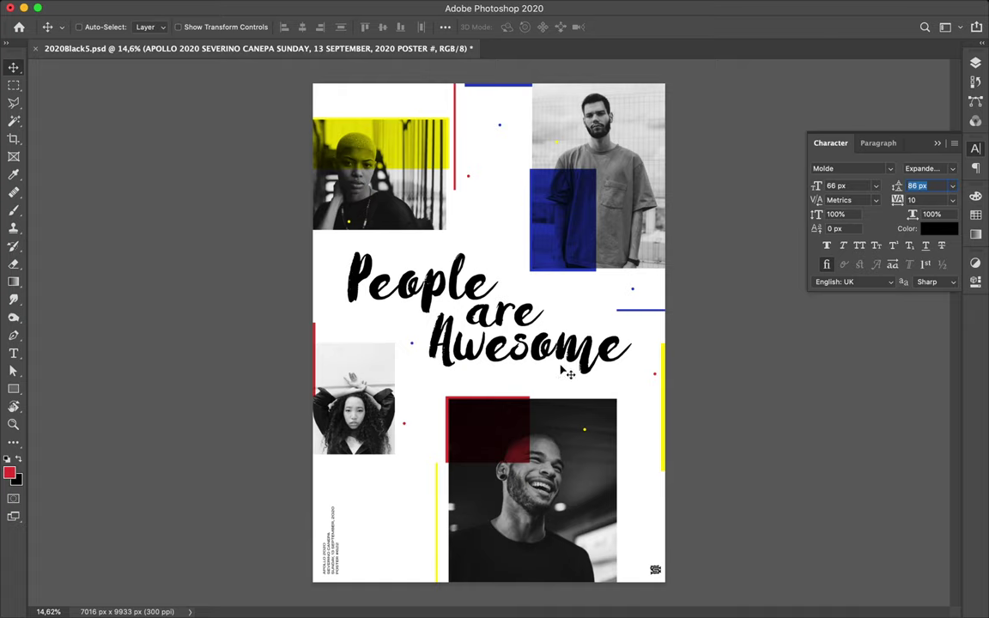
left_click_drag(329, 576, 331, 577)
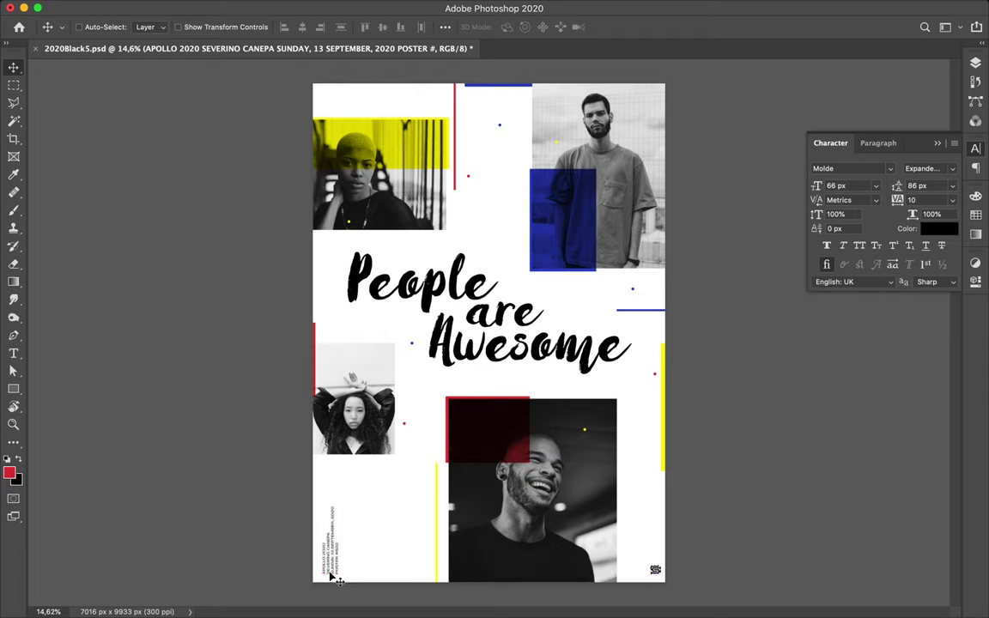
Rotate the credit text 90° into the bottom-left corner and save 2020Black5.psd
key("ctrl+t")
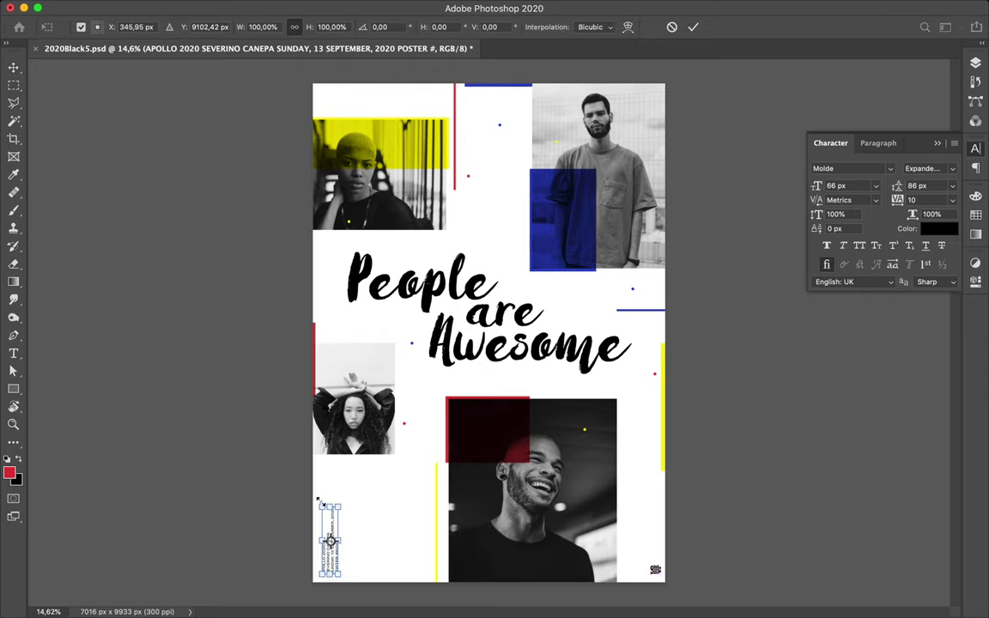
left_click_drag(381, 522, 387, 533)
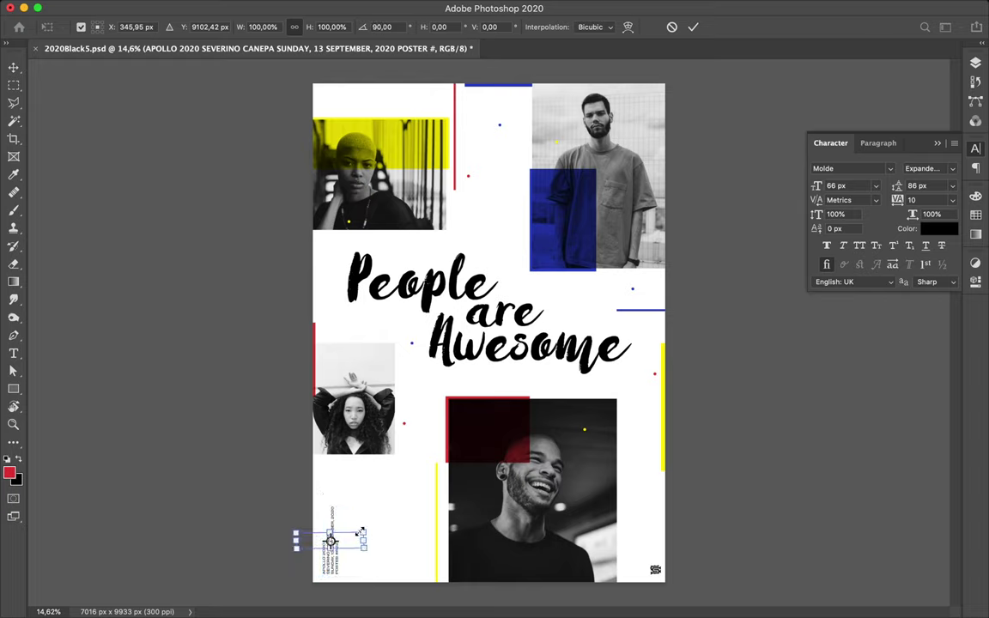
key("Return")
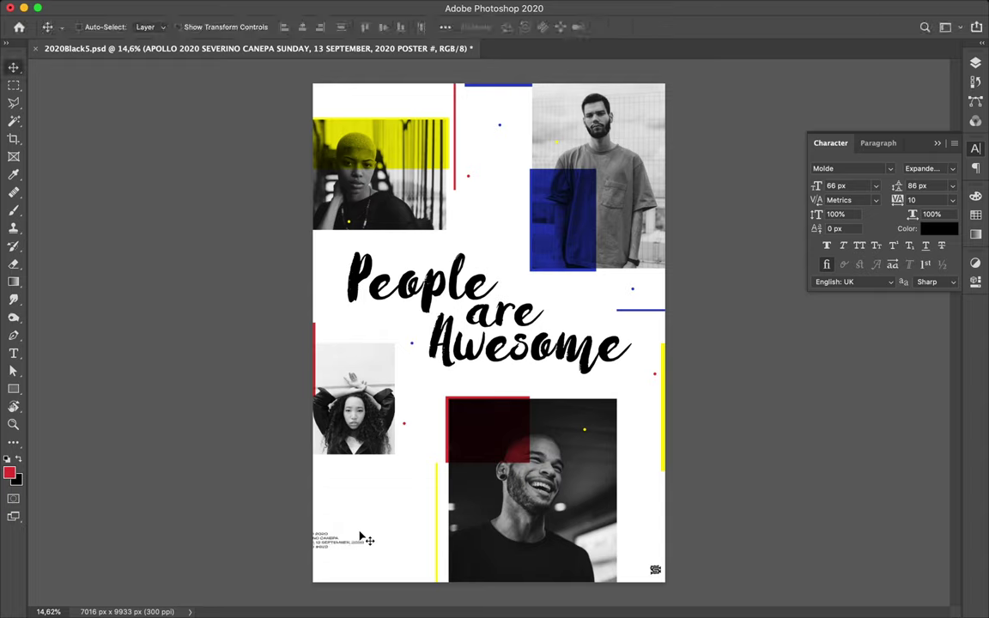
mouse_move(324, 541)
left_mouse_down()
mouse_move(357, 563)
mouse_move(351, 571)
left_mouse_up()
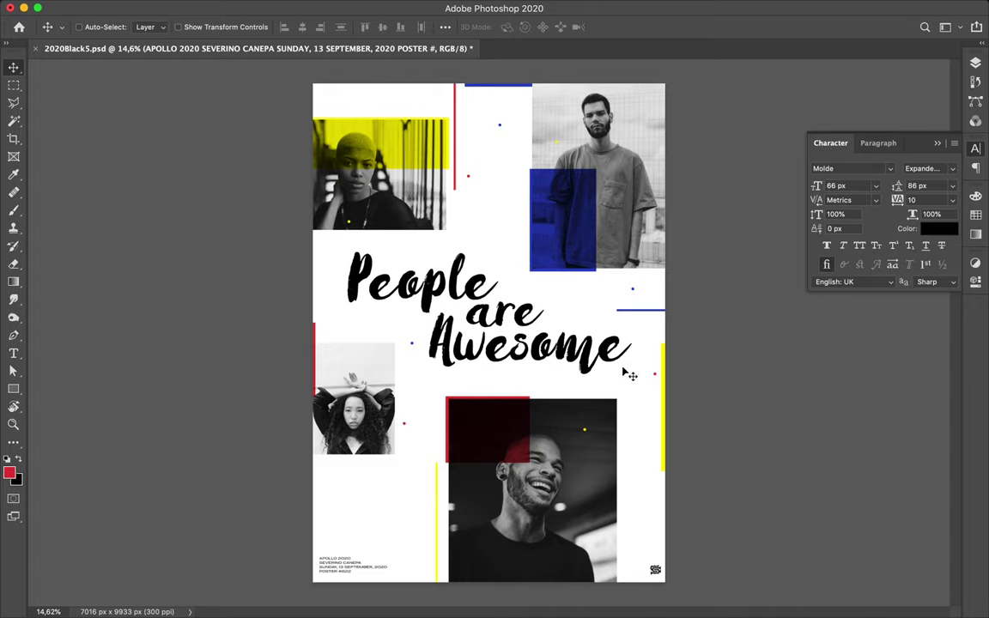
key("ctrl+s")
left_click(711, 8)
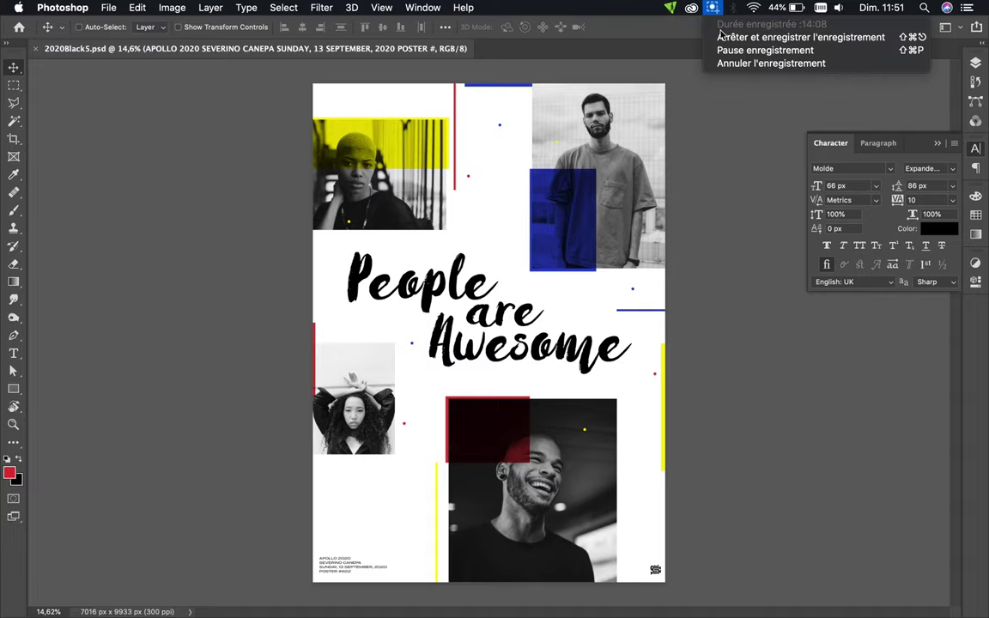
left_click(723, 37)
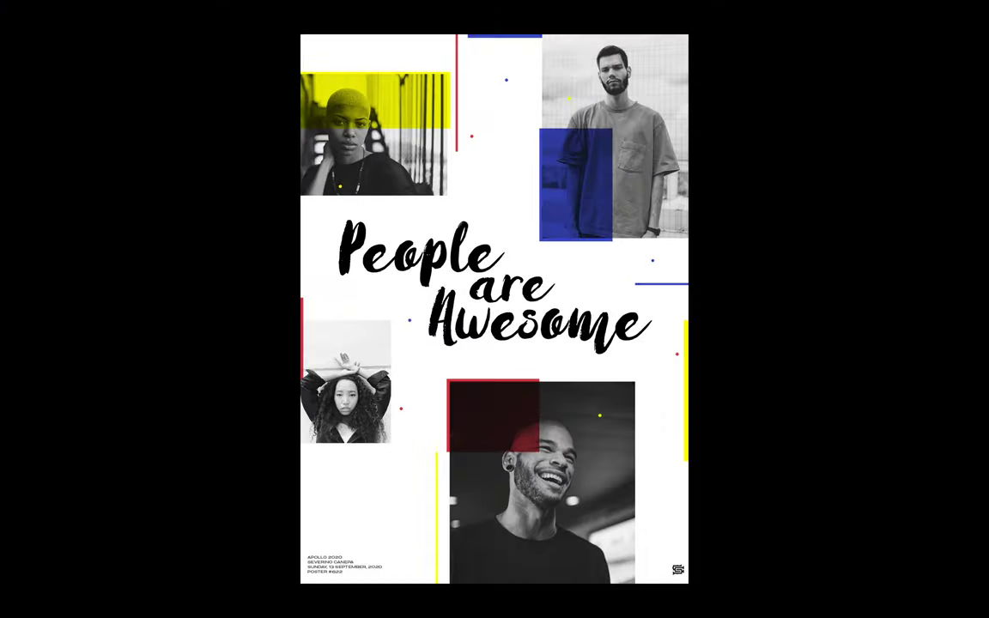